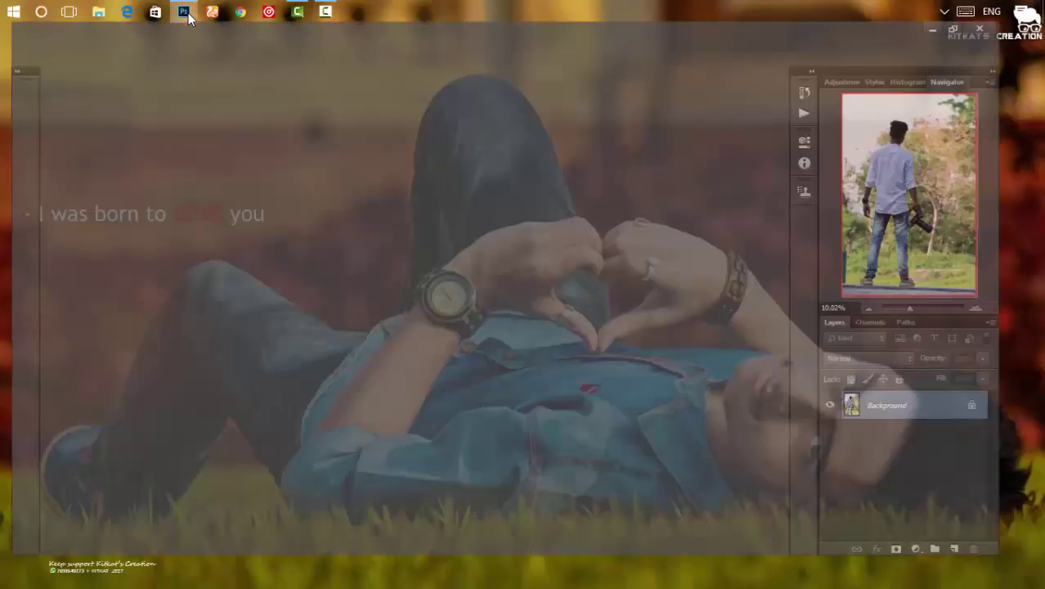
Step: Widen the photo into a landscape crop and clone foliage over the empty top-right area
key(ctrl+0)
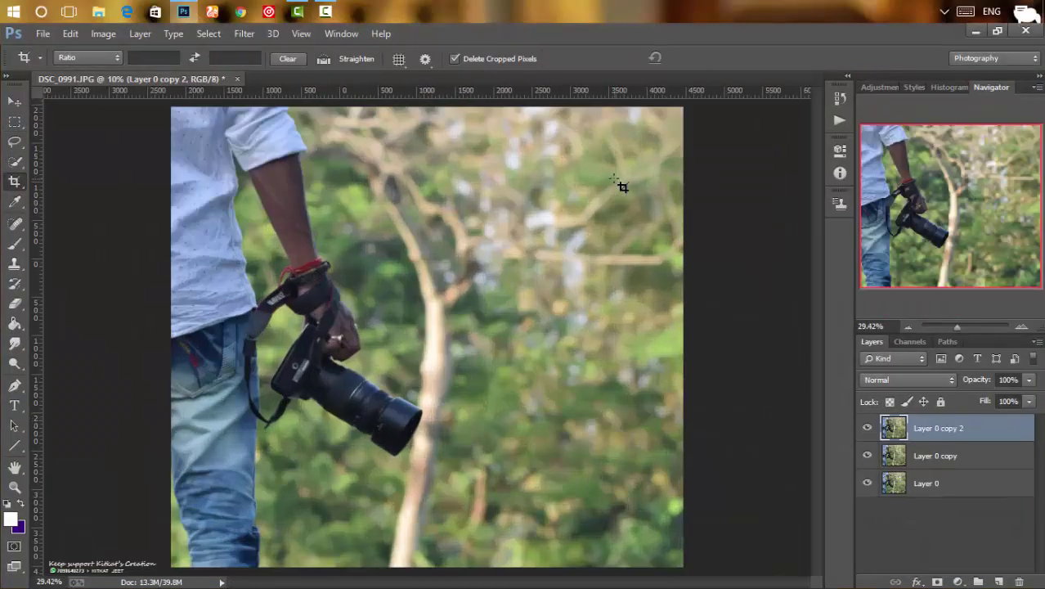
drag(426, 131, 430, 161)
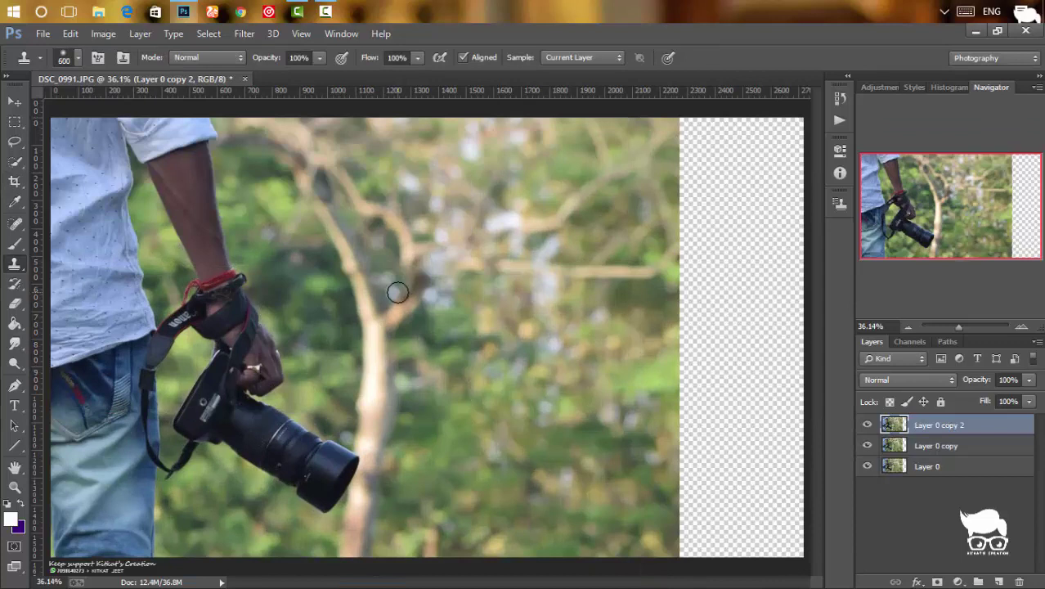
alt+click(549, 207)
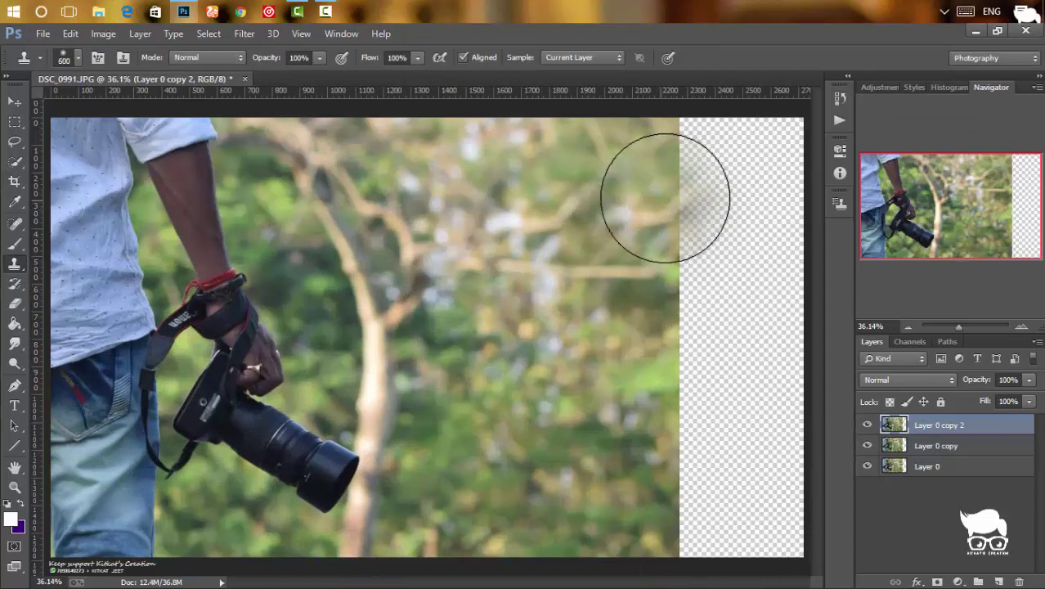
mouse_move(695, 170)
mouse_down()
mouse_move(688, 151)
mouse_move(743, 141)
mouse_move(695, 240)
mouse_move(712, 386)
mouse_move(767, 296)
mouse_move(741, 292)
mouse_move(673, 448)
mouse_move(667, 511)
mouse_up()
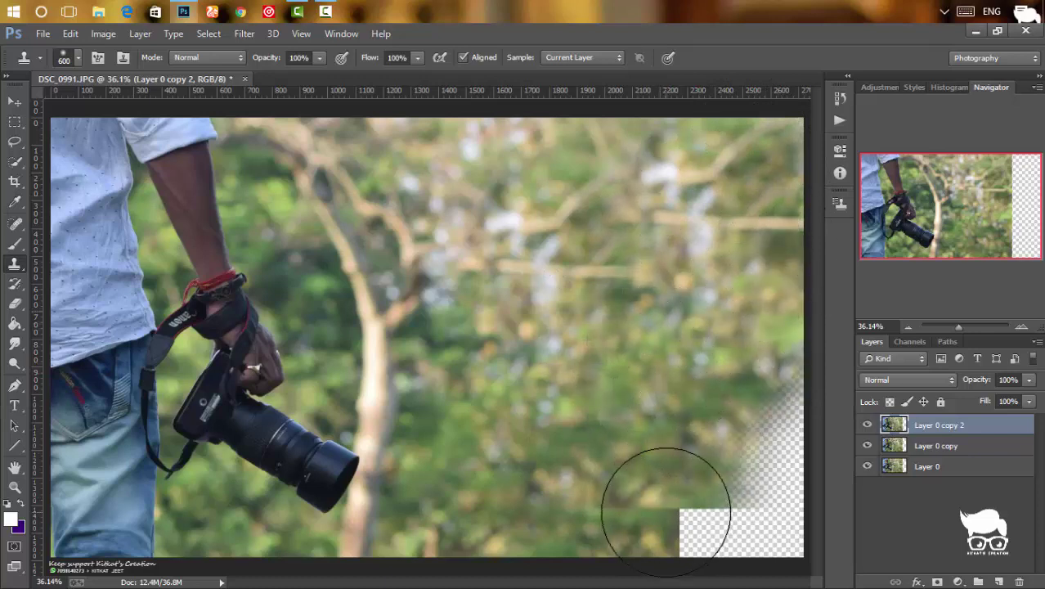
Step: Clone foliage over the remaining bottom band and right-edge transparent strip
alt+click(609, 388)
mouse_move(602, 448)
mouse_down()
mouse_move(607, 509)
mouse_move(659, 521)
mouse_move(676, 501)
mouse_move(648, 518)
mouse_up()
alt+click(564, 452)
mouse_move(792, 535)
mouse_down()
mouse_move(782, 444)
mouse_move(805, 369)
mouse_up()
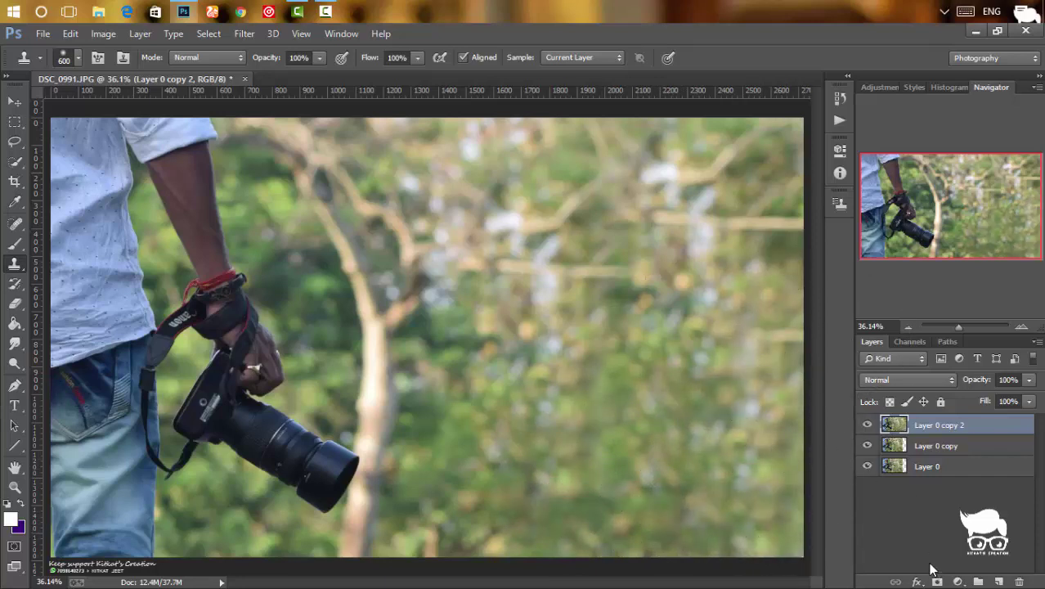
click(13, 181)
Step: Commit the slight crop and merge Layer 0 copy 2 down into Layer 0 copy
key(Return)
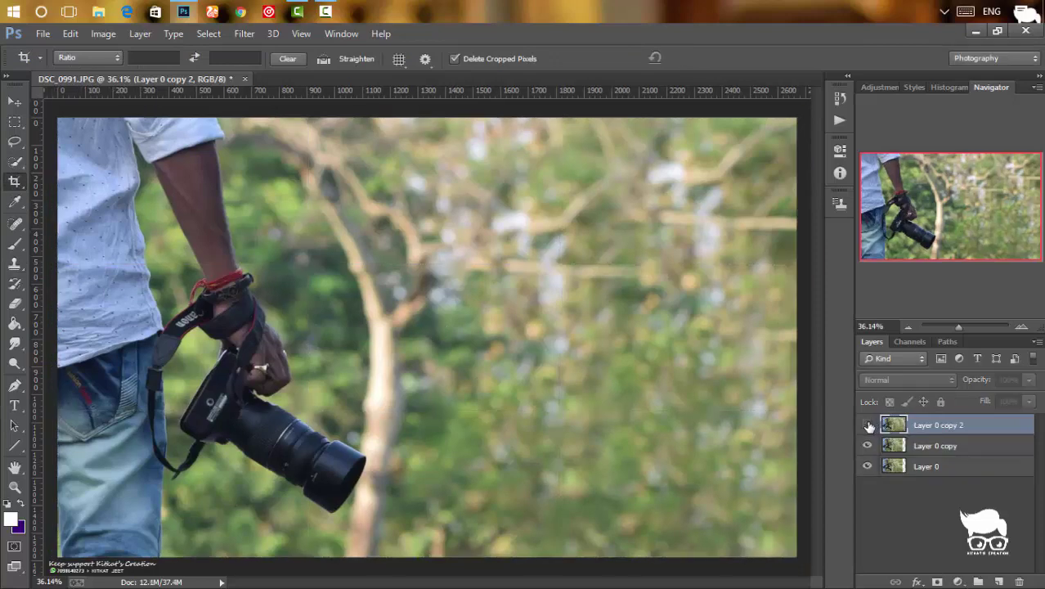
right_click(973, 425)
click(740, 469)
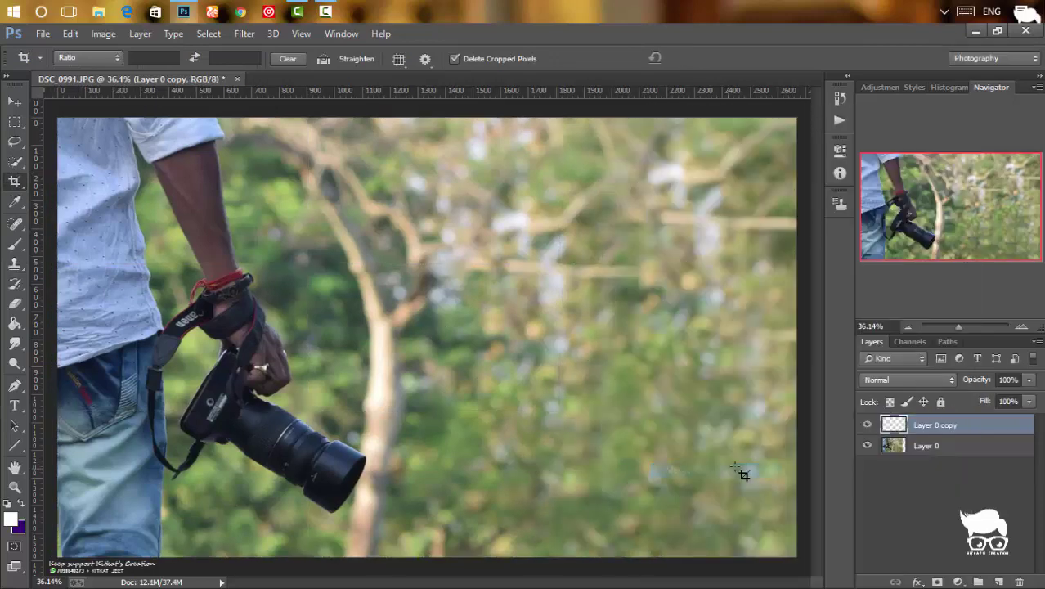
Step: Quick-select the man's shirt, arm, jeans and camera, refining edges with a smaller brush
click(14, 161)
mouse_move(114, 245)
mouse_down()
mouse_move(264, 387)
mouse_move(229, 417)
mouse_move(298, 439)
mouse_move(324, 463)
mouse_up()
key(bracketleft)
key(bracketleft)
key(bracketleft)
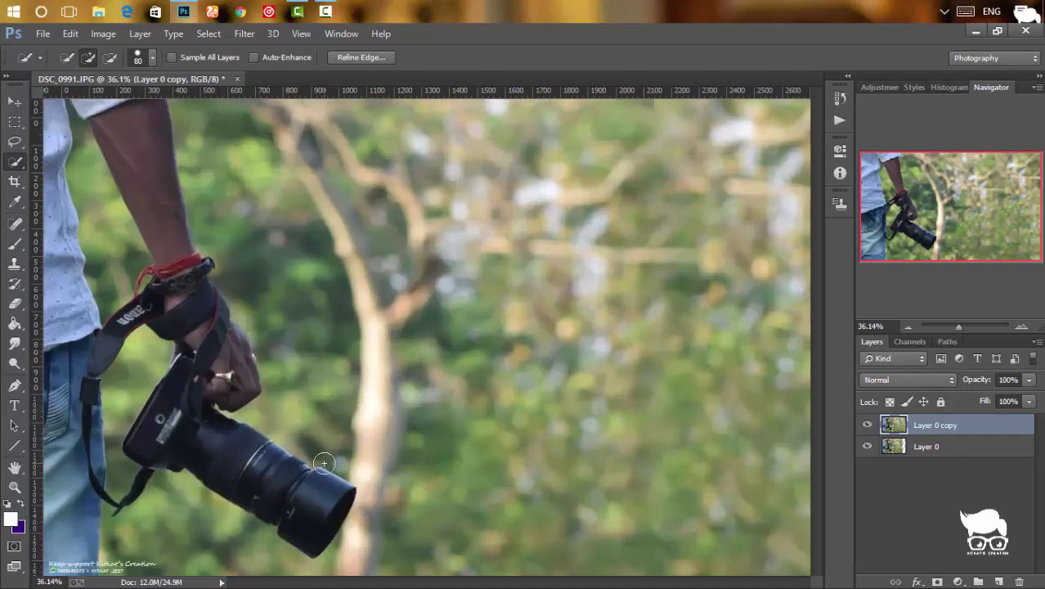
scroll(368, 327, up, 2)
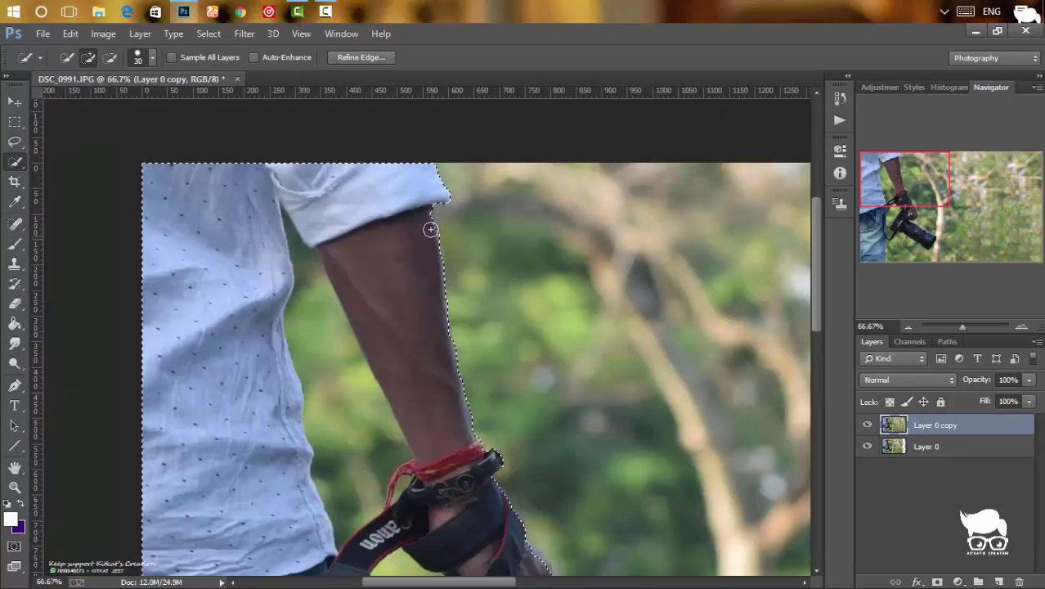
mouse_move(315, 308)
mouse_down()
mouse_move(345, 422)
mouse_move(411, 461)
mouse_up()
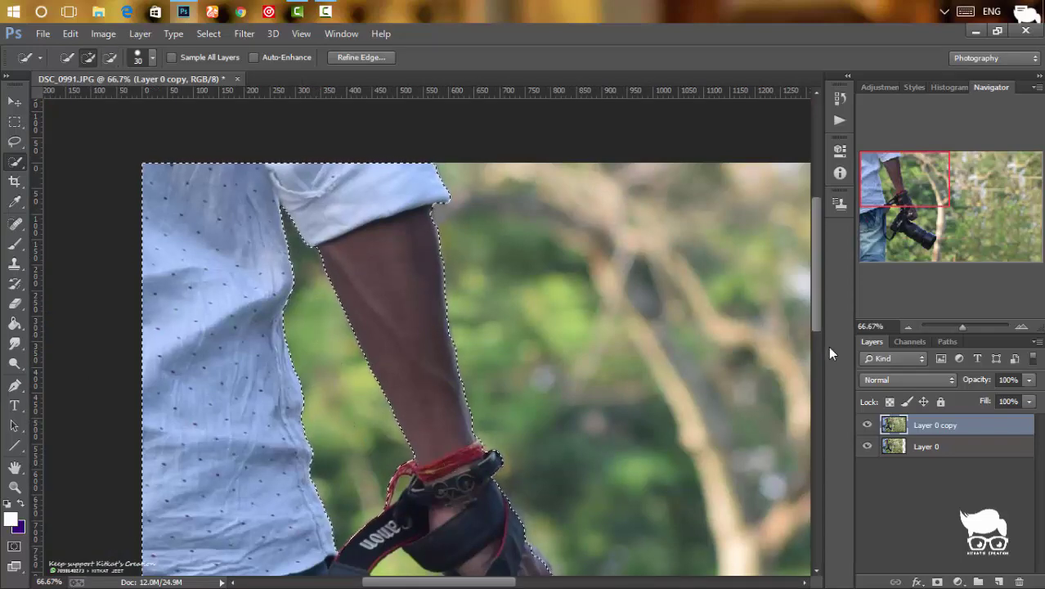
drag(818, 306, 808, 389)
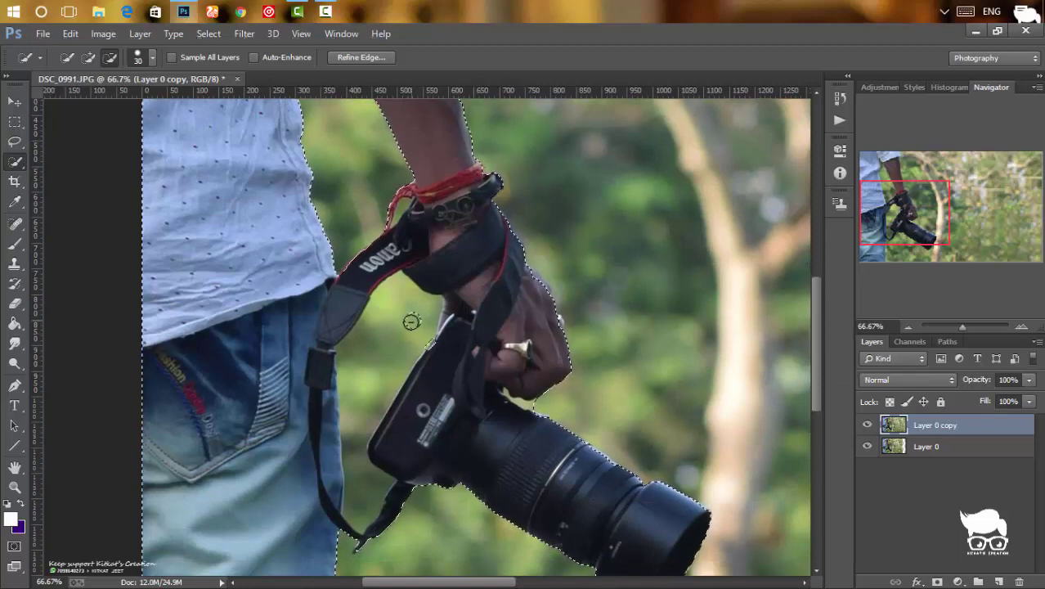
drag(396, 368, 391, 384)
drag(366, 486, 357, 462)
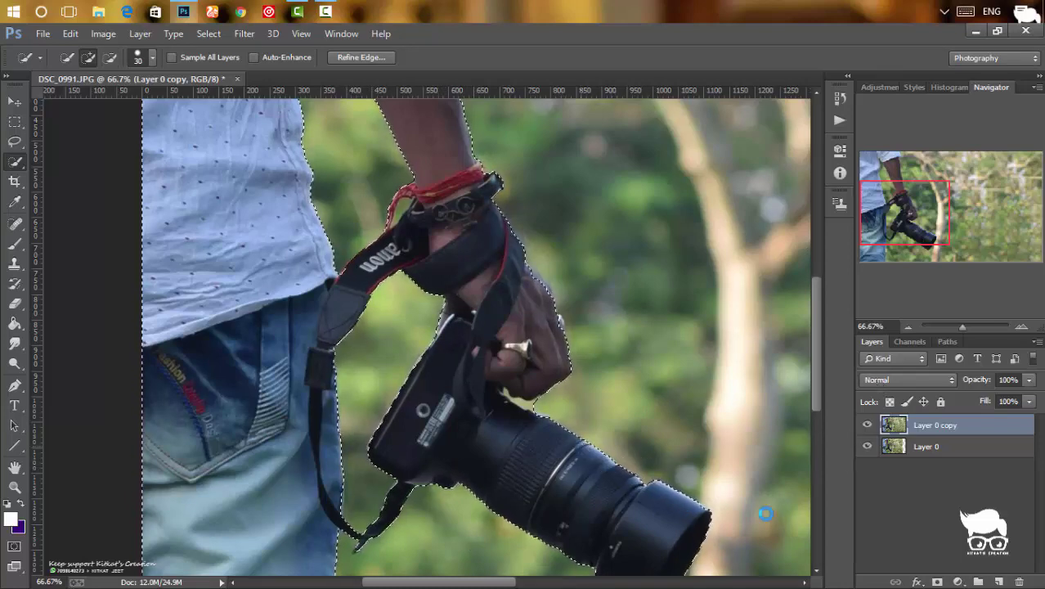
mouse_move(816, 389)
mouse_down()
mouse_move(816, 442)
mouse_move(827, 341)
mouse_up()
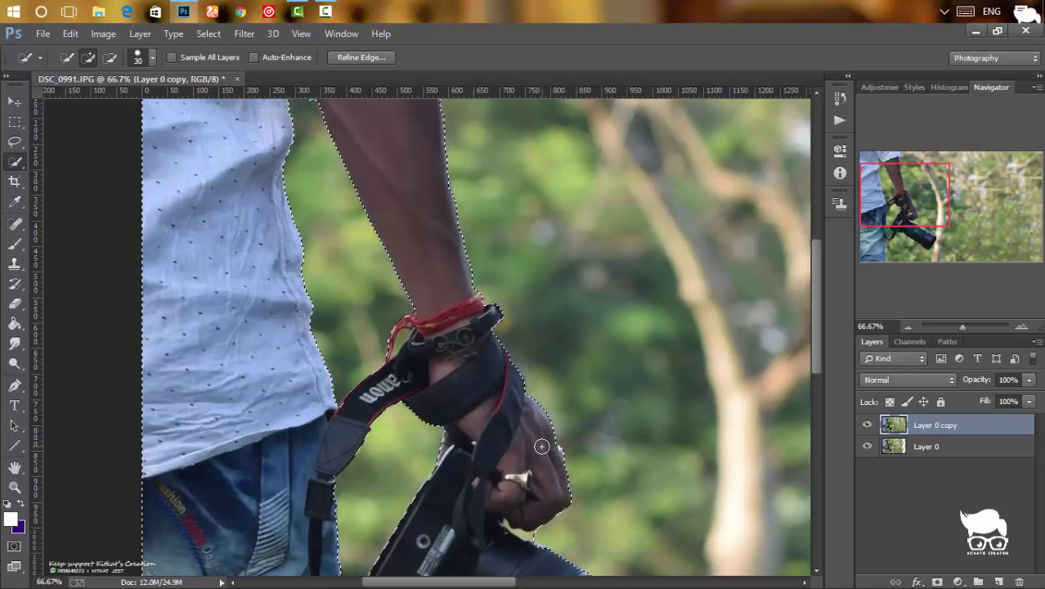
key(ctrl+0)
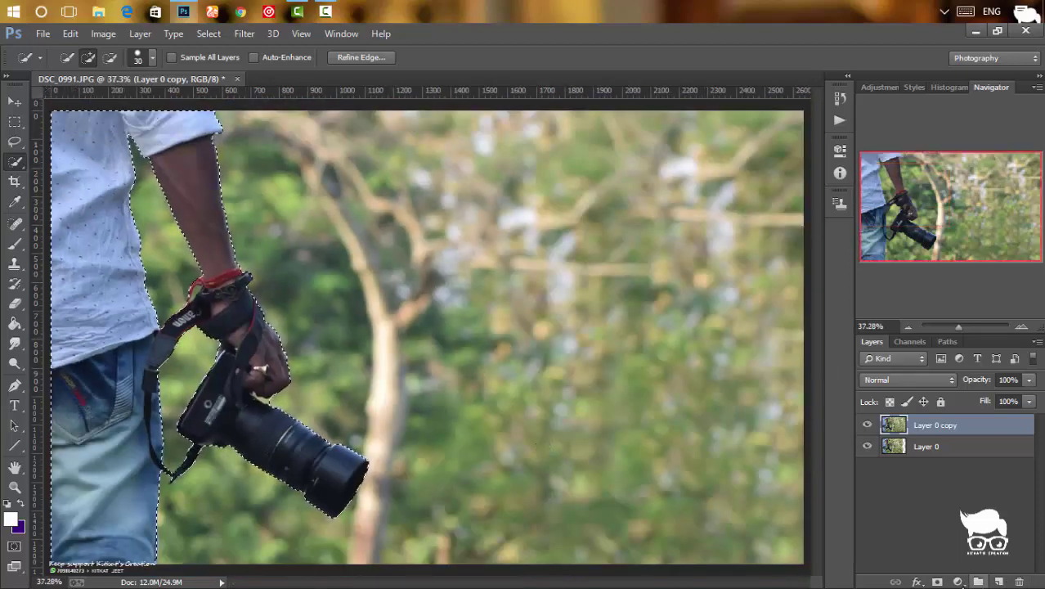
Step: Mask Layer 0 copy to the selected man, hide Layer 0, and duplicate the masked layer
click(938, 582)
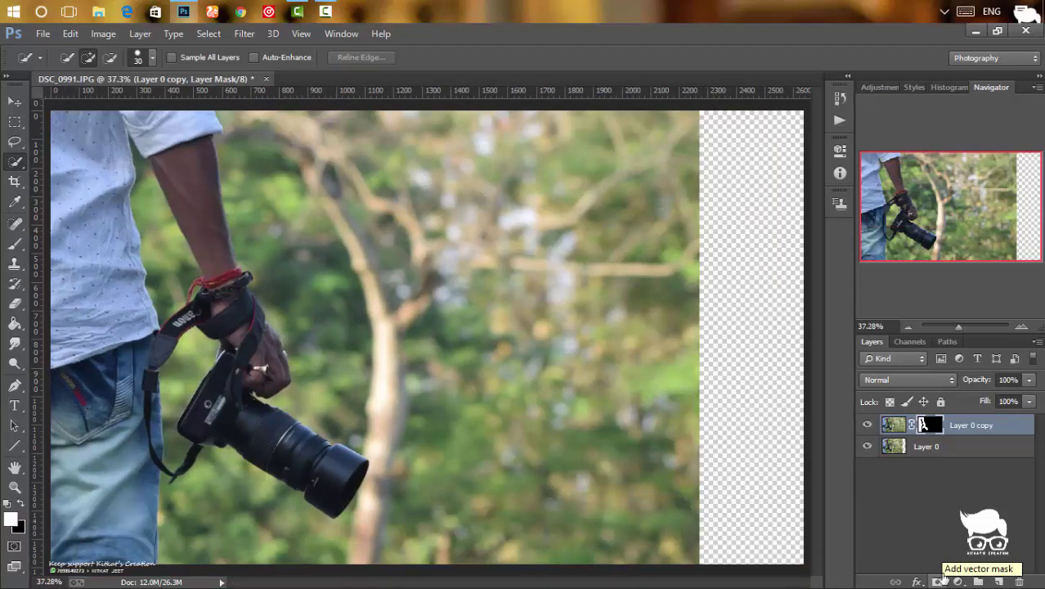
click(867, 446)
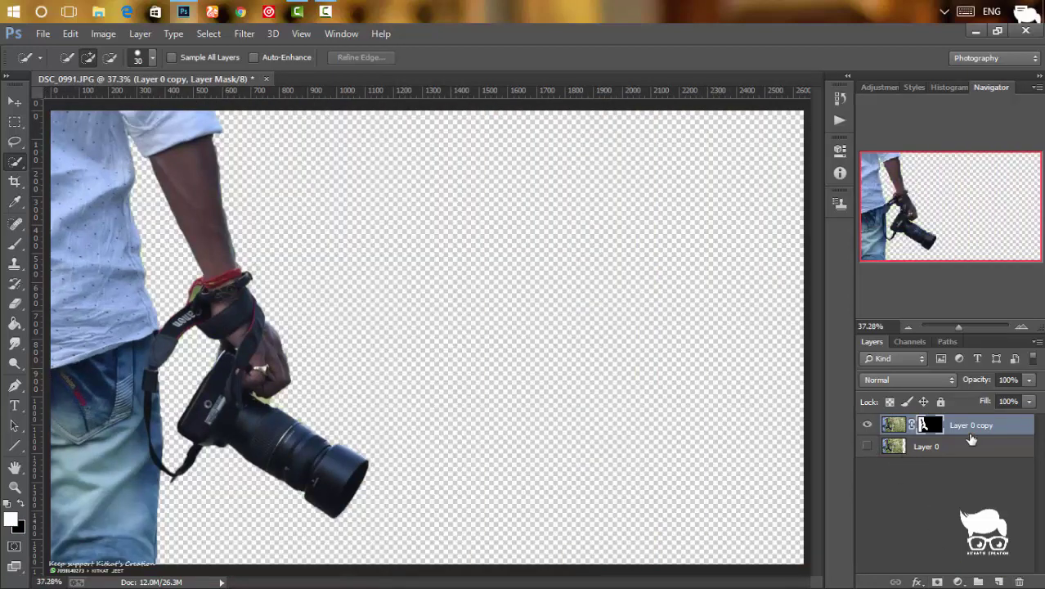
key(ctrl+j)
Step: Open Refine Mask on the duplicate layer's mask
right_click(929, 448)
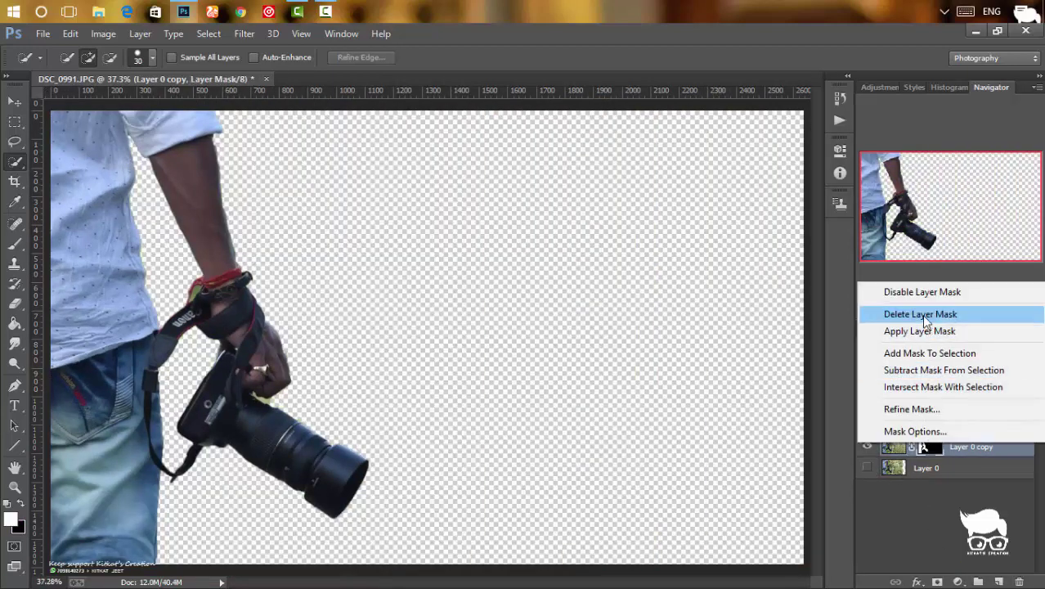
right_click(930, 425)
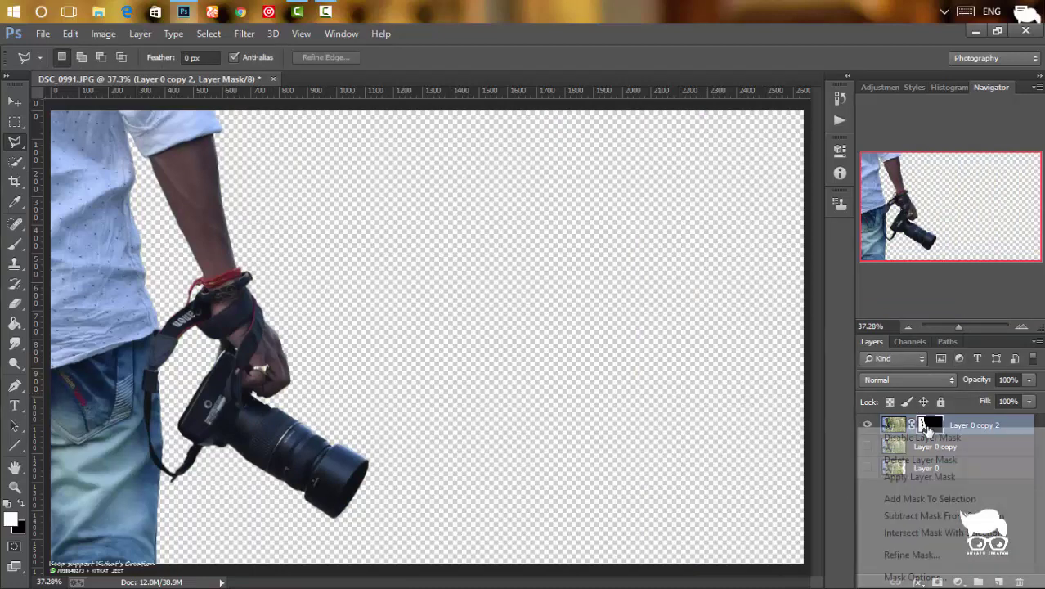
click(911, 545)
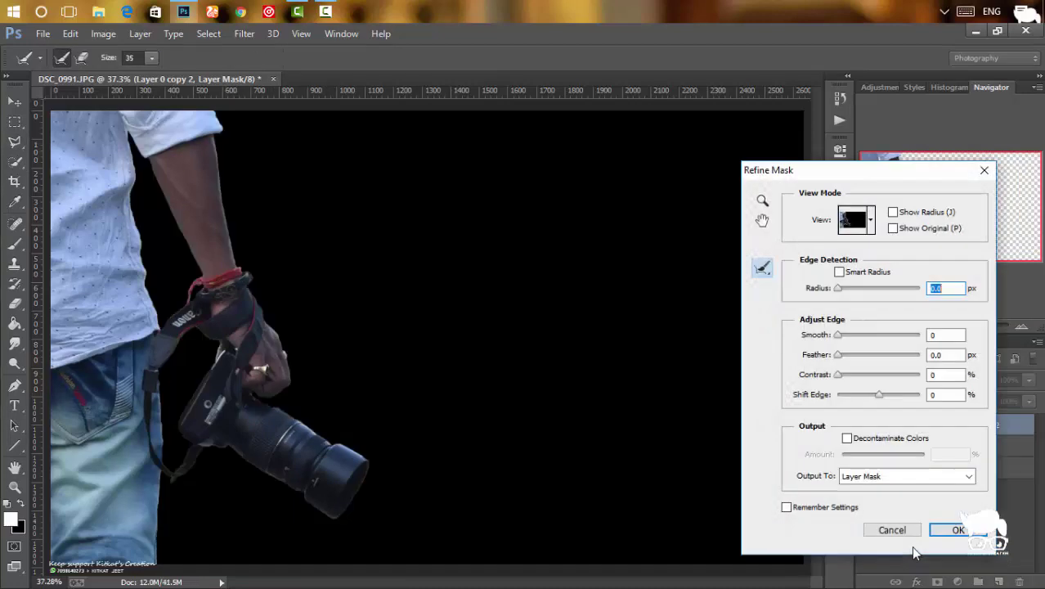
Step: Refine the duplicate's mask with brush size 8, Contrast 40 and Smart Radius, then apply it
key(ctrl+plus)
key(ctrl+plus)
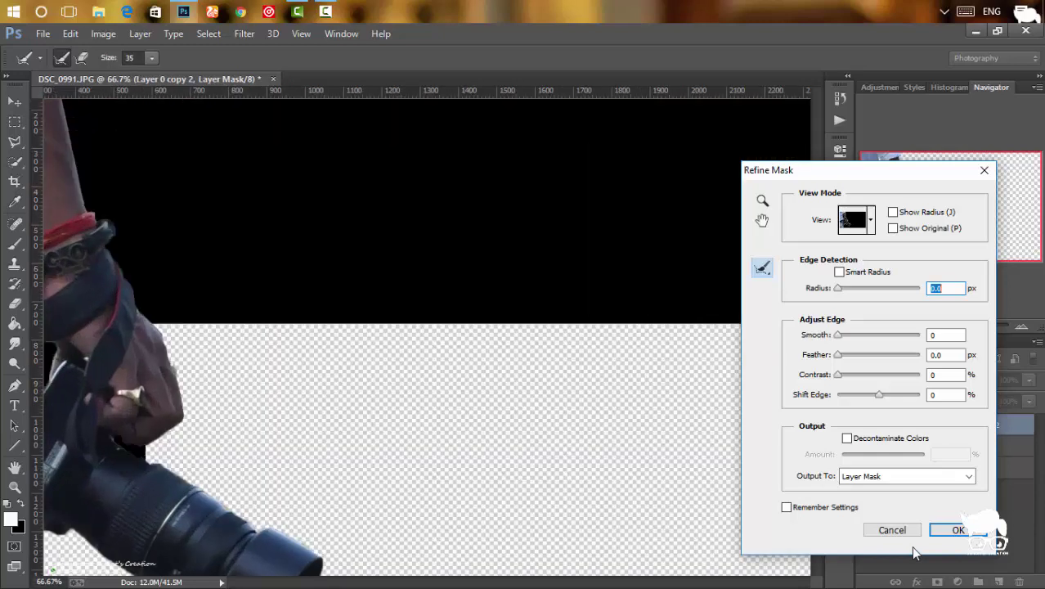
drag(496, 583, 434, 578)
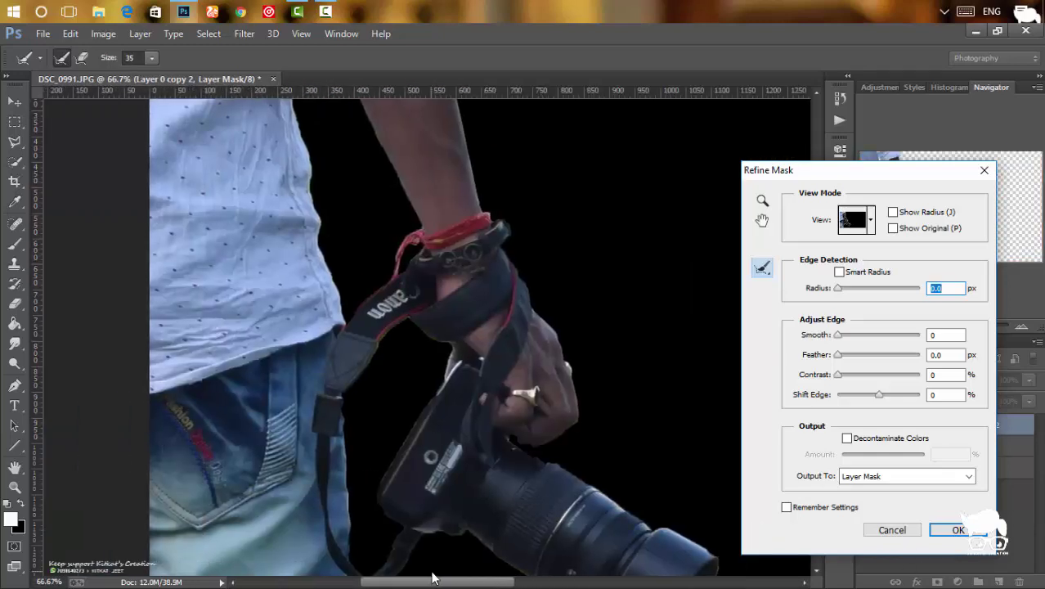
click(151, 57)
key(Return)
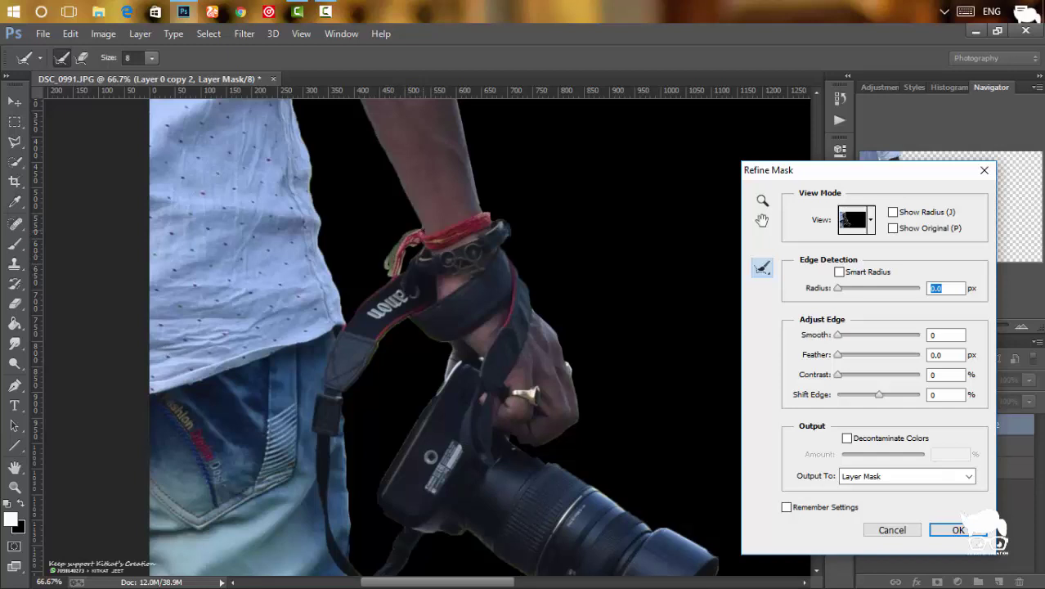
click(874, 374)
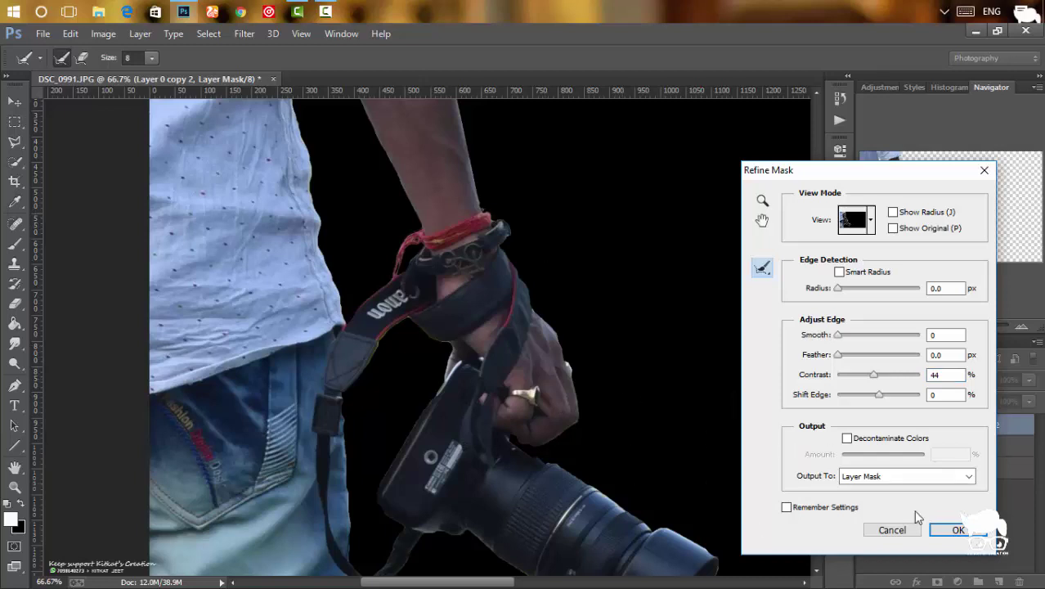
double_click(946, 374)
key(BackSpace)
drag(837, 335, 861, 336)
double_click(938, 334)
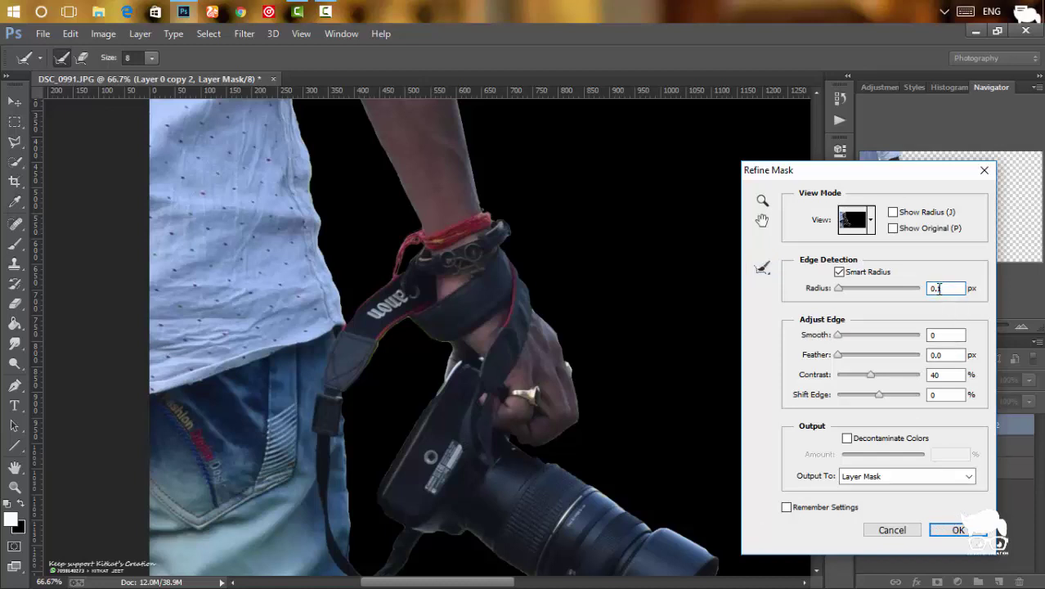
key(Return)
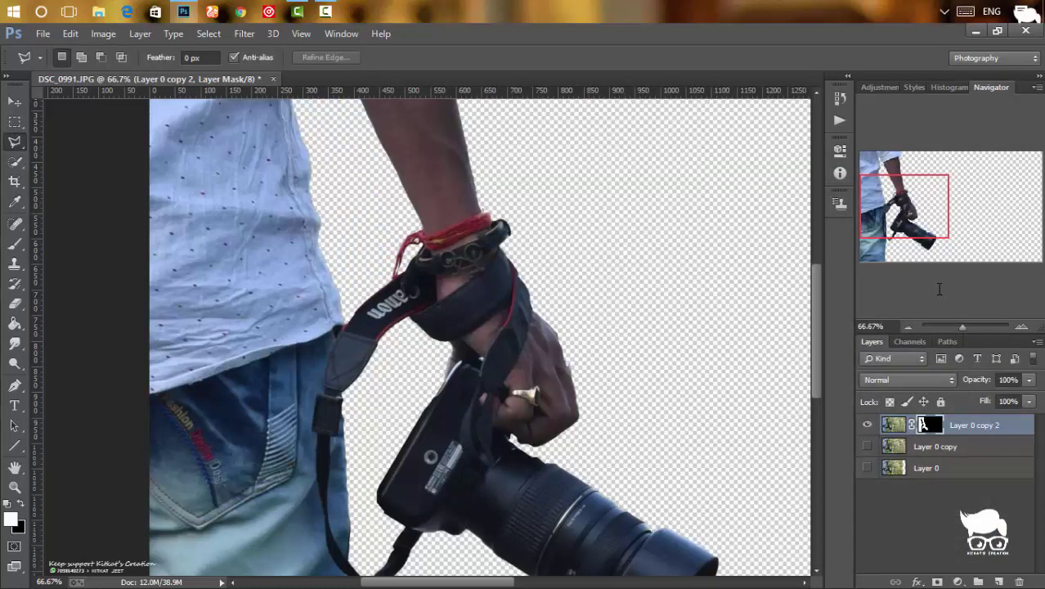
Step: Apply a 16-pixel Gaussian Blur to the Layer 0 copy foliage background
key(ctrl+0)
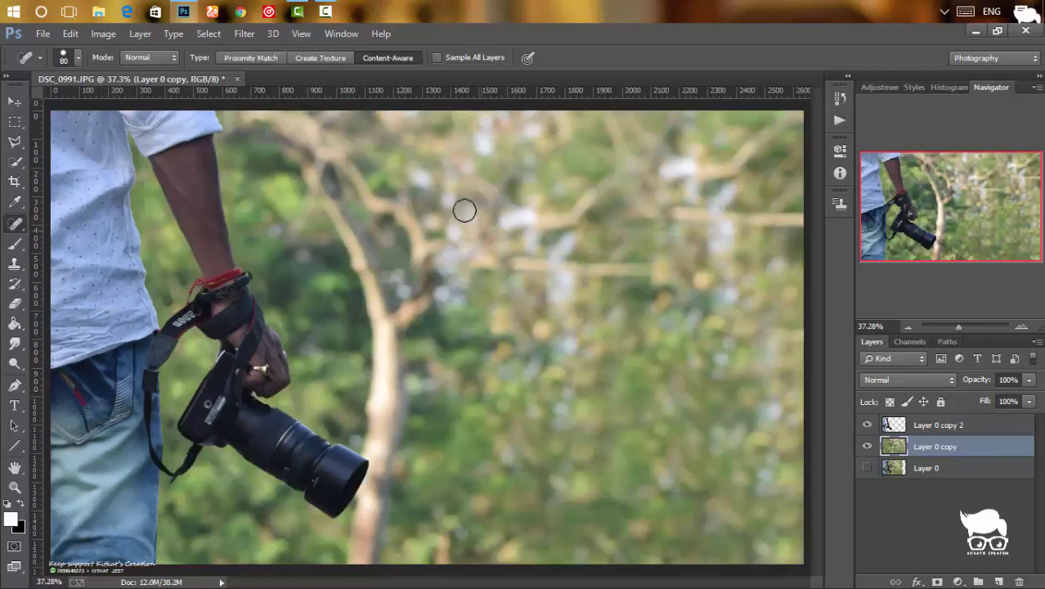
click(243, 33)
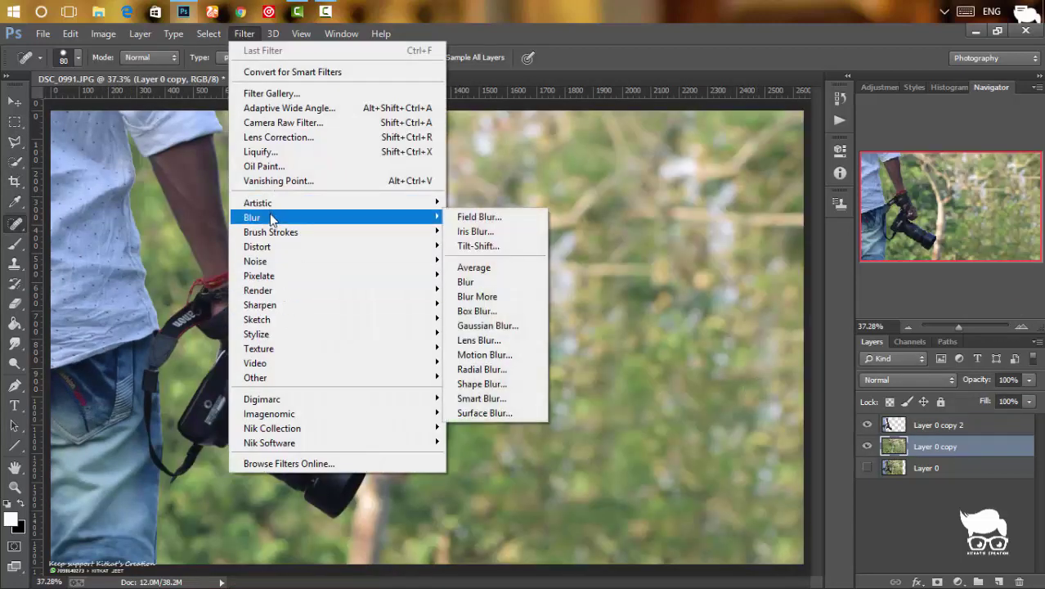
click(491, 328)
drag(824, 400, 836, 402)
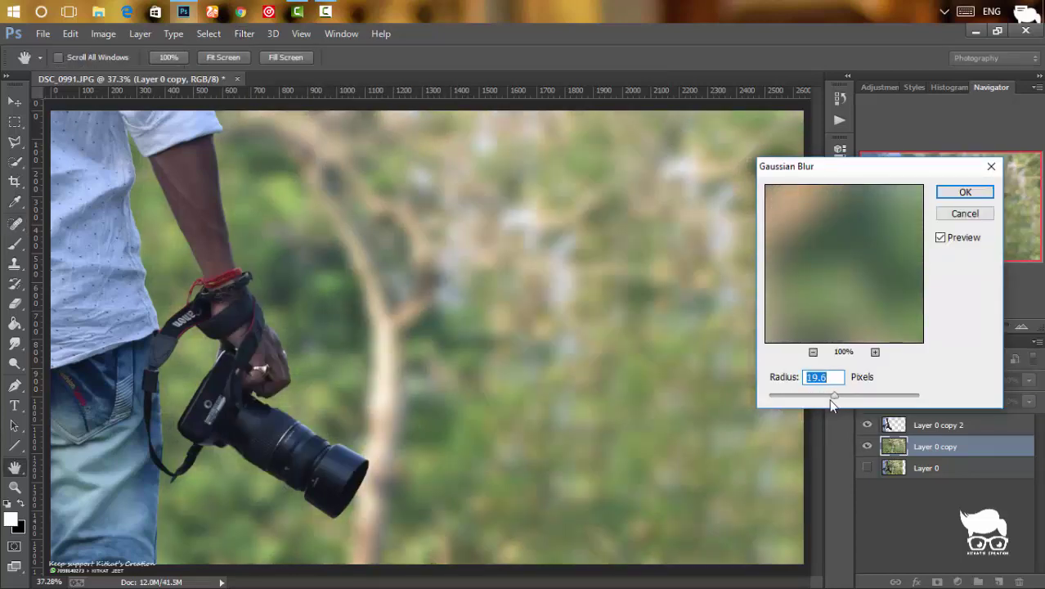
text(1)
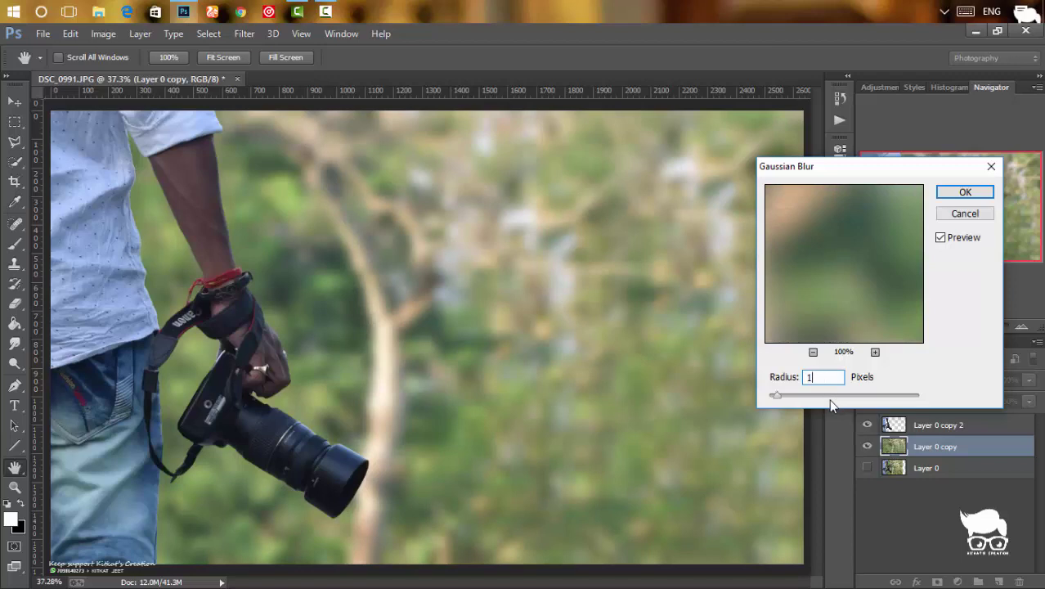
text(6)
click(965, 191)
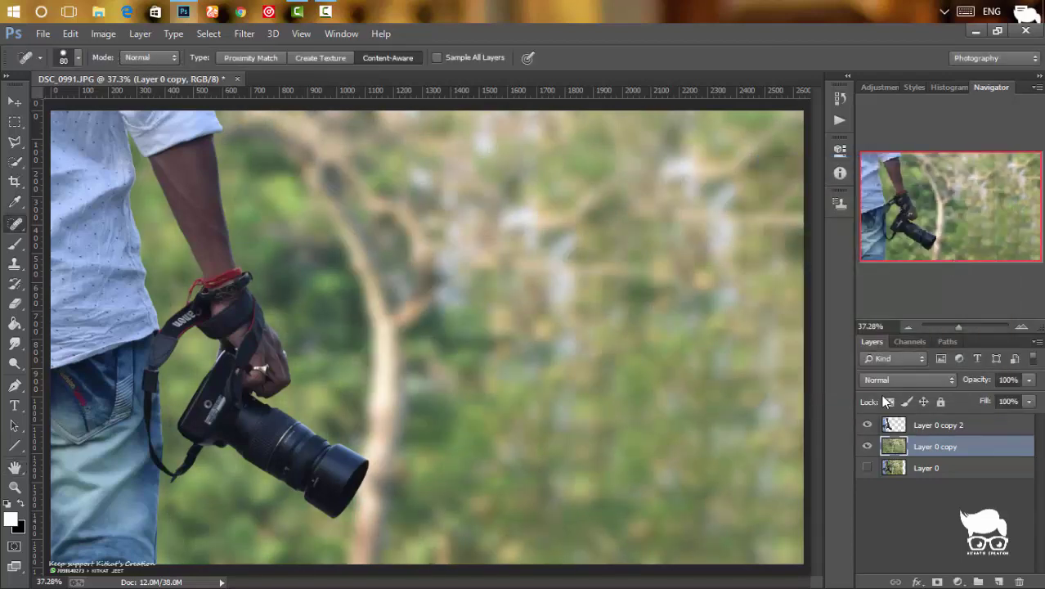
click(886, 425)
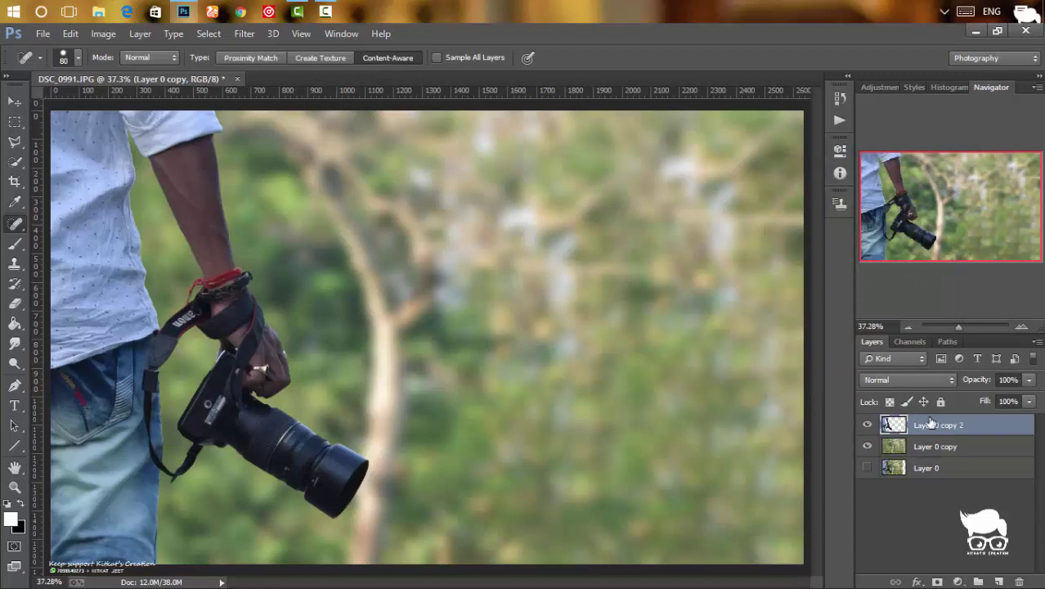
Step: Pick the Blur Tool and open the Camera Raw Filter on the blurred background
click(15, 344)
click(76, 340)
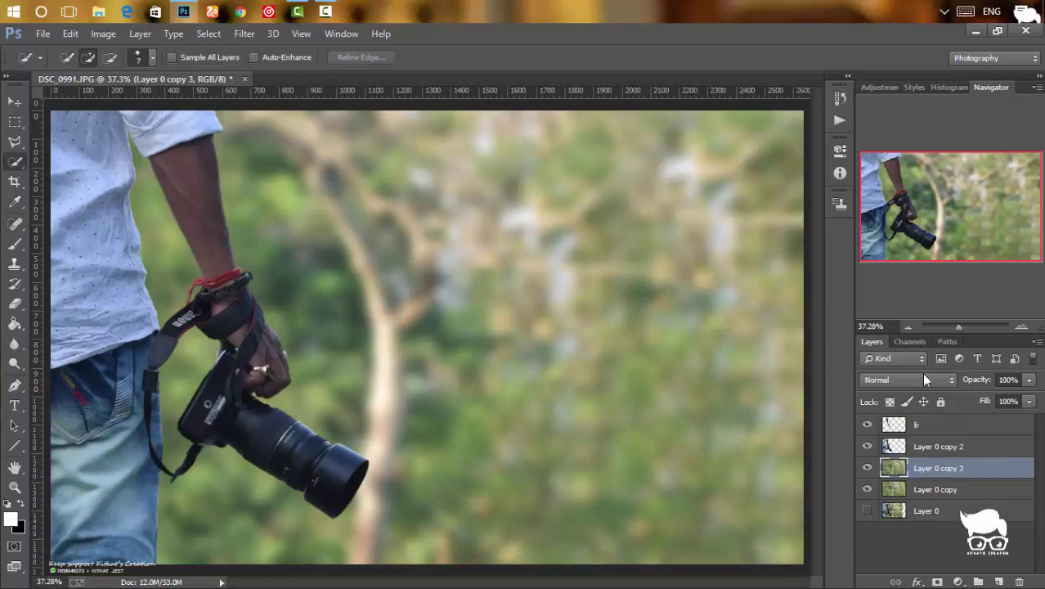
key(ctrl+shift+a)
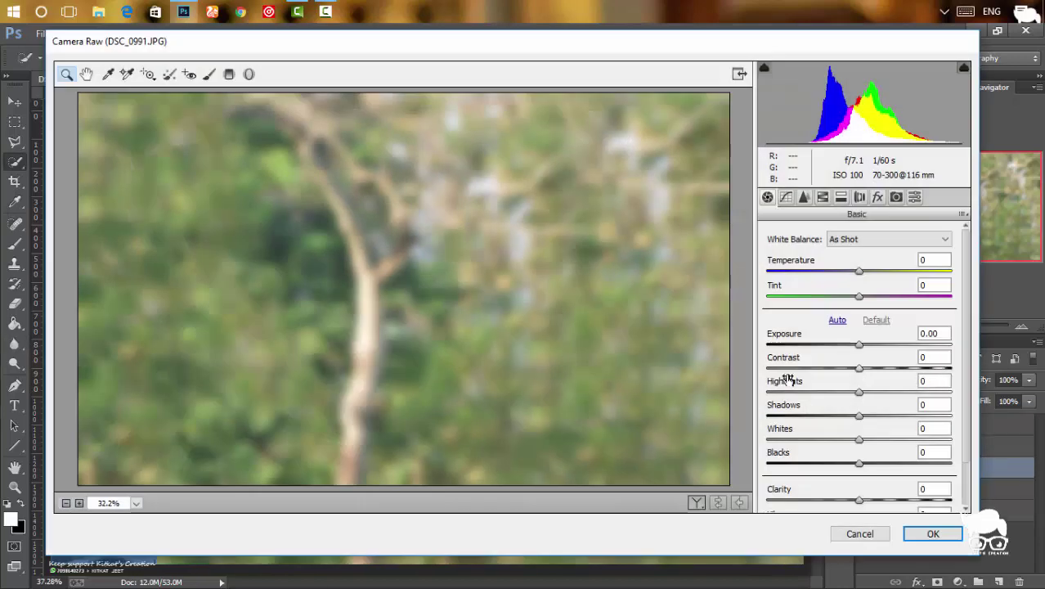
Step: Set background Clarity +59, Whites +19, Contrast +5 and Vibrance 80 in Camera Raw
drag(859, 500, 919, 505)
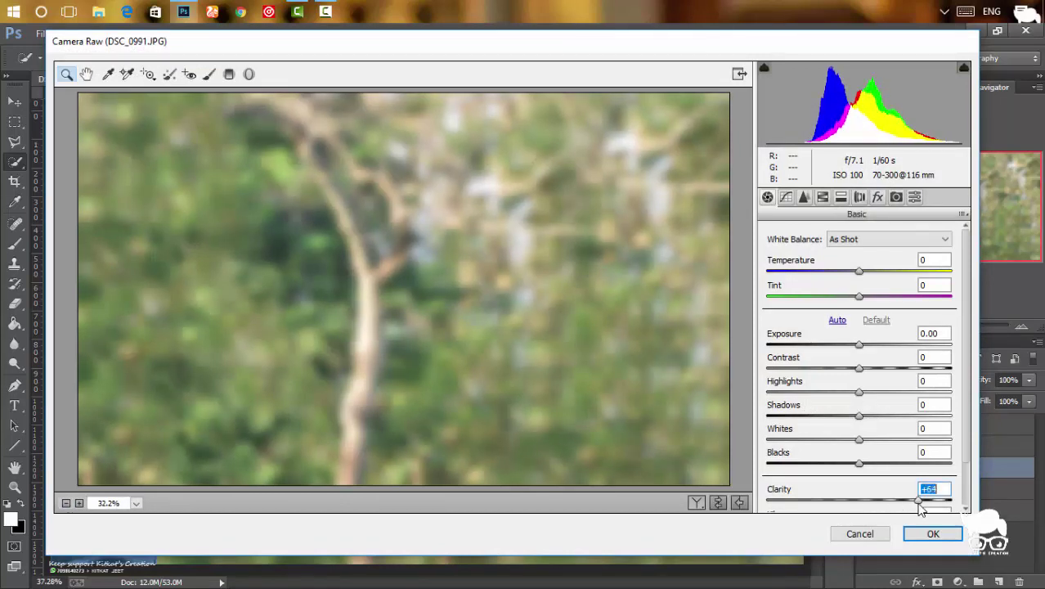
key(shift+Tab)
key(shift+Tab)
key(shift+Tab)
drag(860, 441, 877, 440)
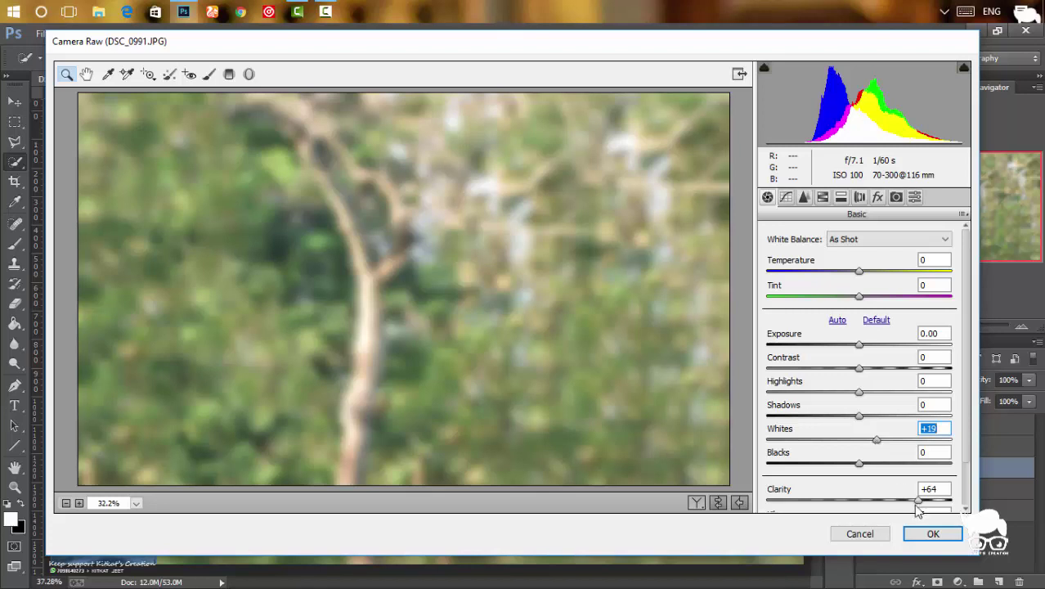
drag(919, 500, 914, 500)
drag(860, 368, 865, 368)
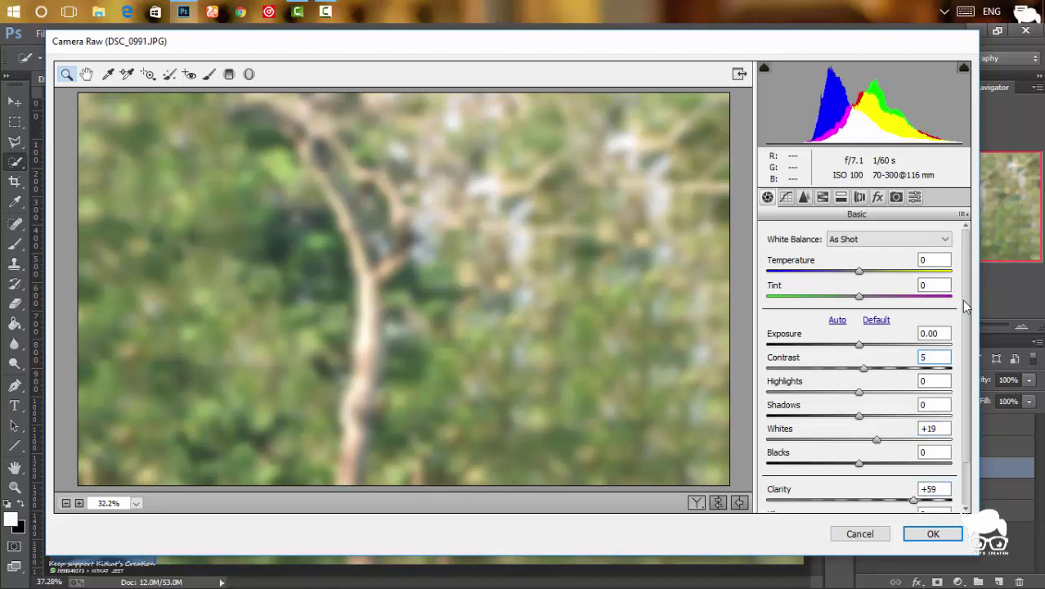
scroll(966, 306, down, 3)
mouse_move(858, 473)
mouse_down()
mouse_move(971, 490)
mouse_move(927, 491)
mouse_up()
click(925, 489)
text(70)
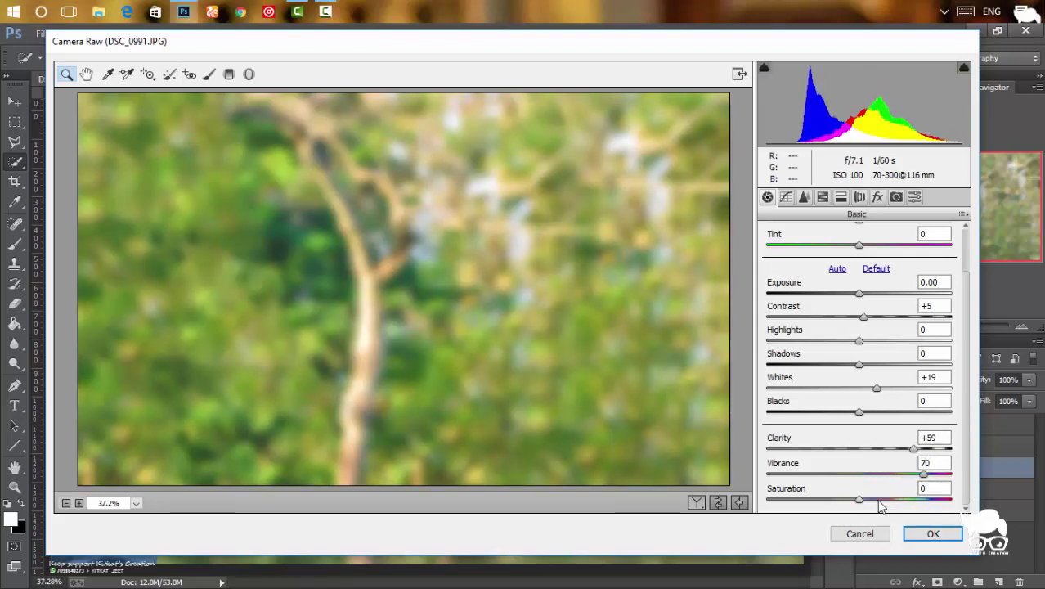
key(BackSpace)
key(BackSpace)
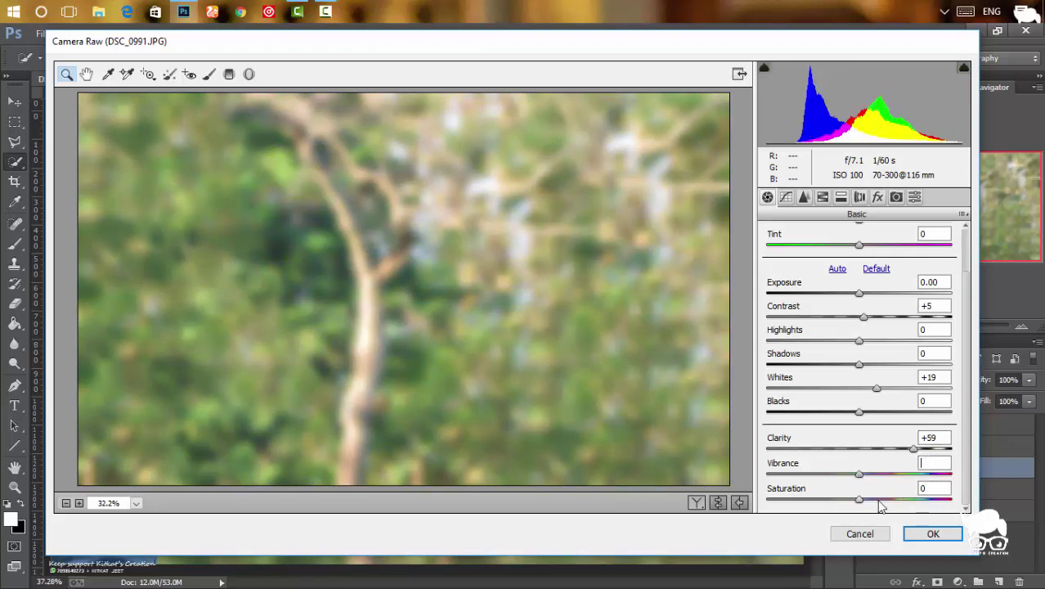
text(80)
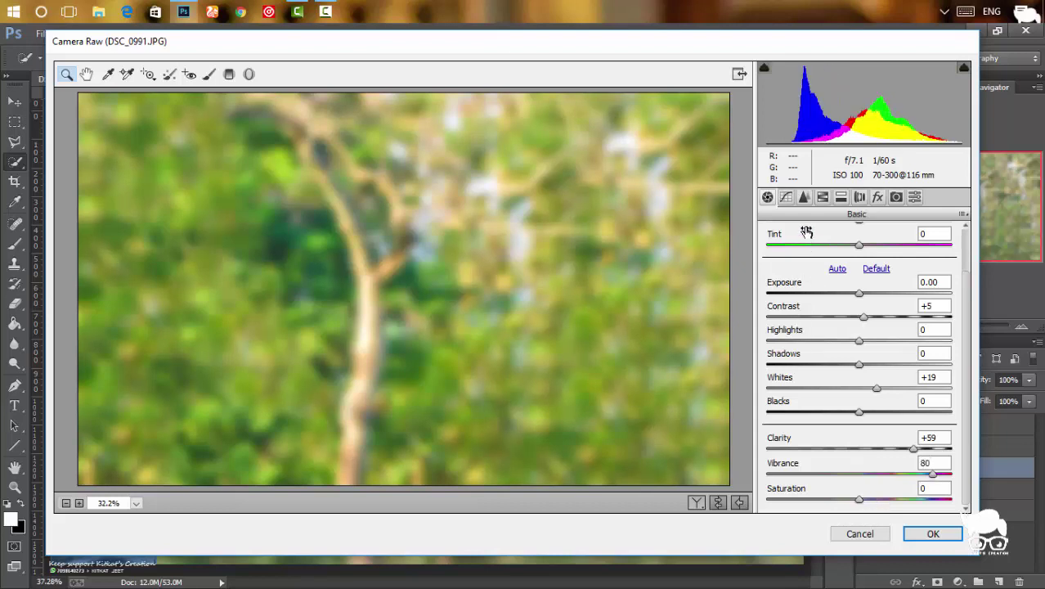
Step: Add sharpening 31, boost HSL saturations, shift yellow and green hues greener, and apply
click(804, 197)
drag(799, 260, 807, 265)
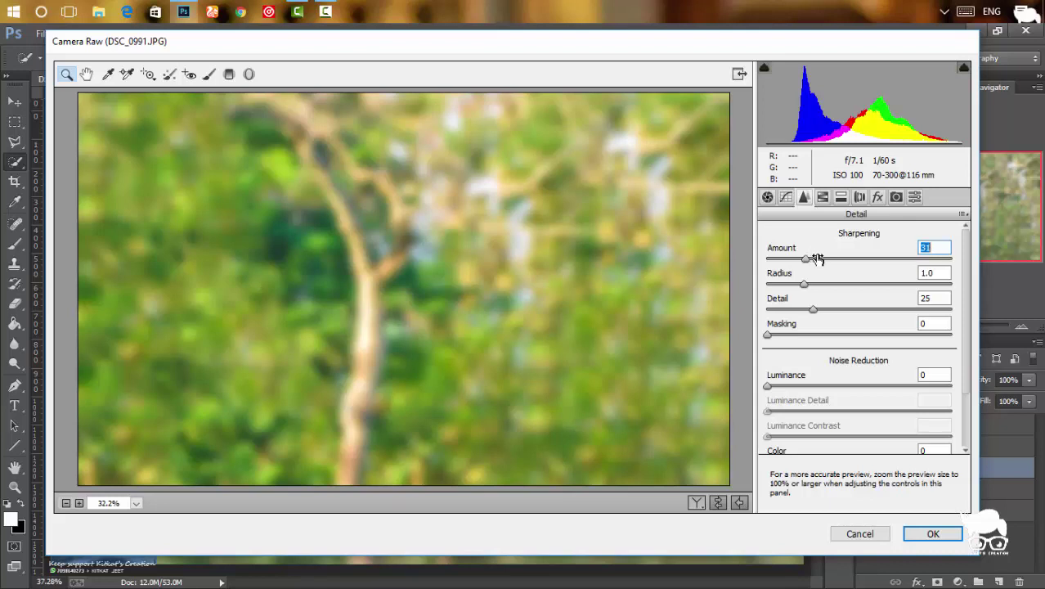
click(822, 197)
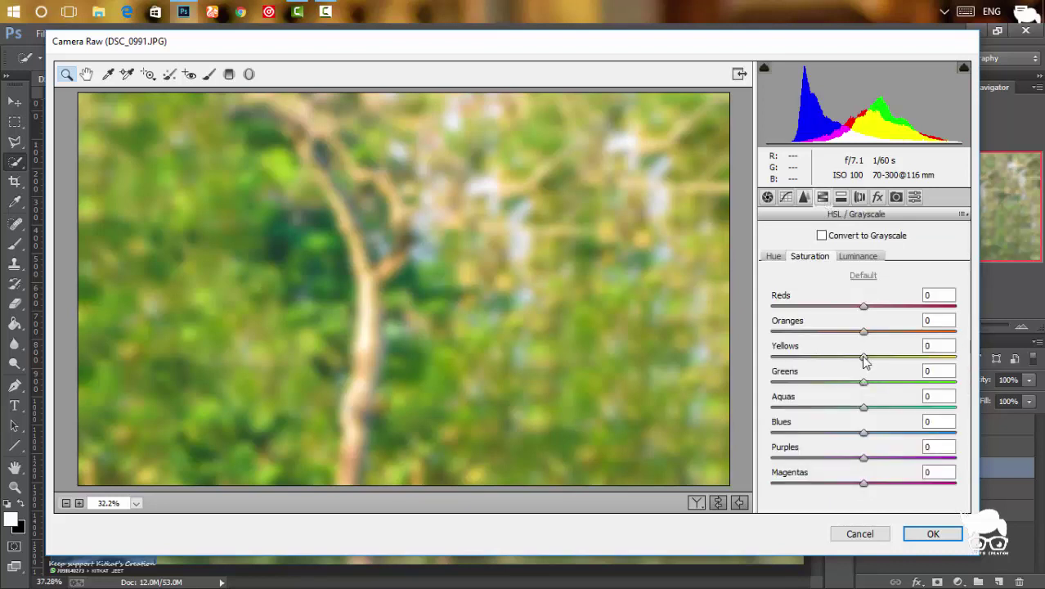
mouse_move(864, 381)
mouse_down()
mouse_move(927, 390)
mouse_move(881, 401)
mouse_up()
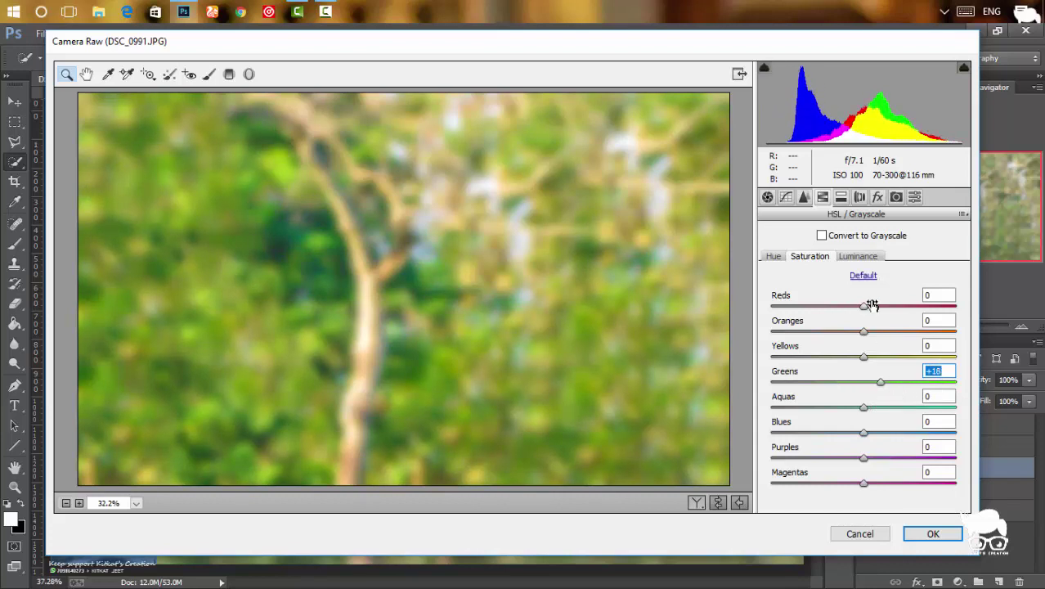
drag(872, 305, 881, 330)
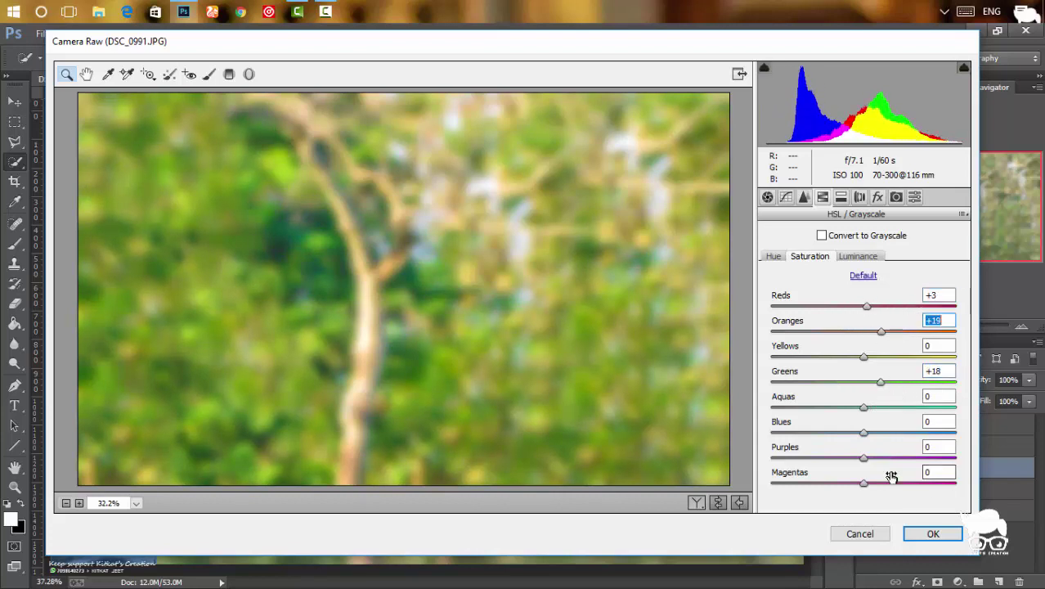
mouse_move(864, 432)
mouse_down()
mouse_move(888, 434)
mouse_move(896, 483)
mouse_up()
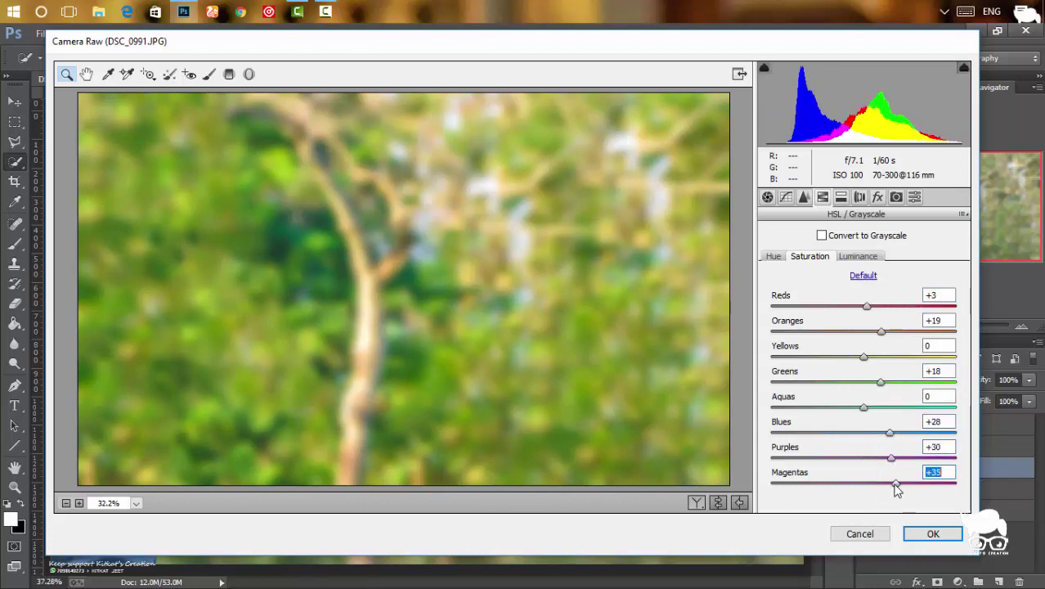
click(777, 258)
mouse_move(864, 381)
mouse_down()
mouse_move(885, 382)
mouse_move(874, 357)
mouse_up()
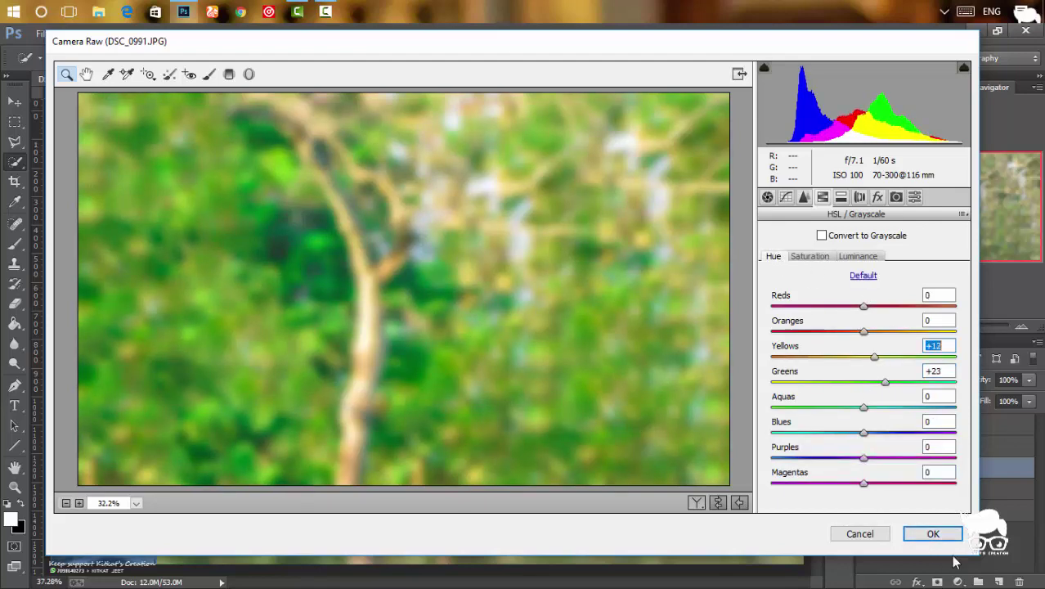
click(933, 535)
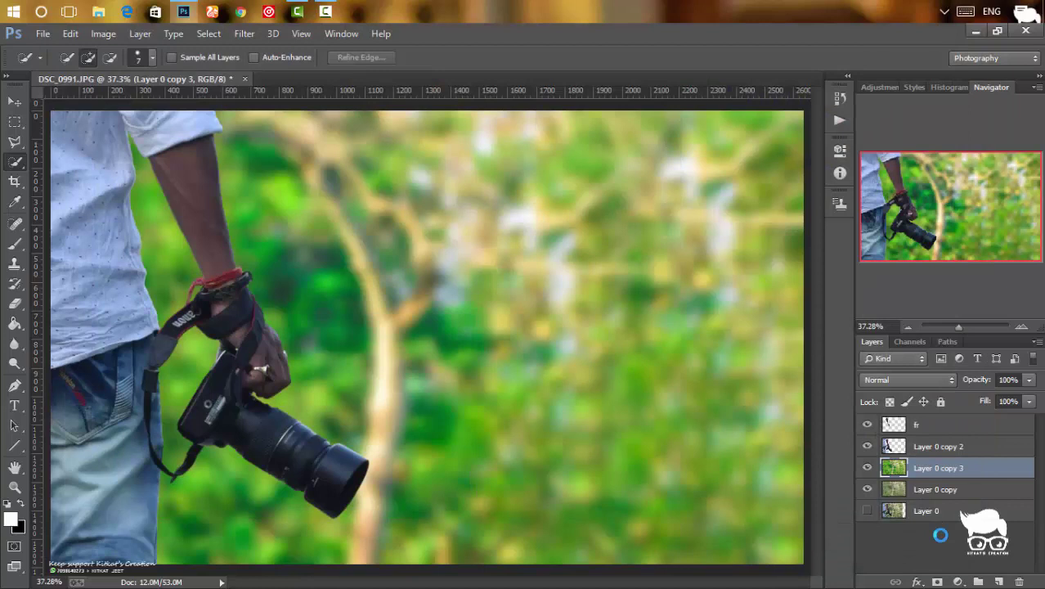
Step: Give the Layer 0 copy 2 cut-out Camera Raw Clarity +10 and Sharpening 33
click(867, 468)
click(867, 468)
click(947, 448)
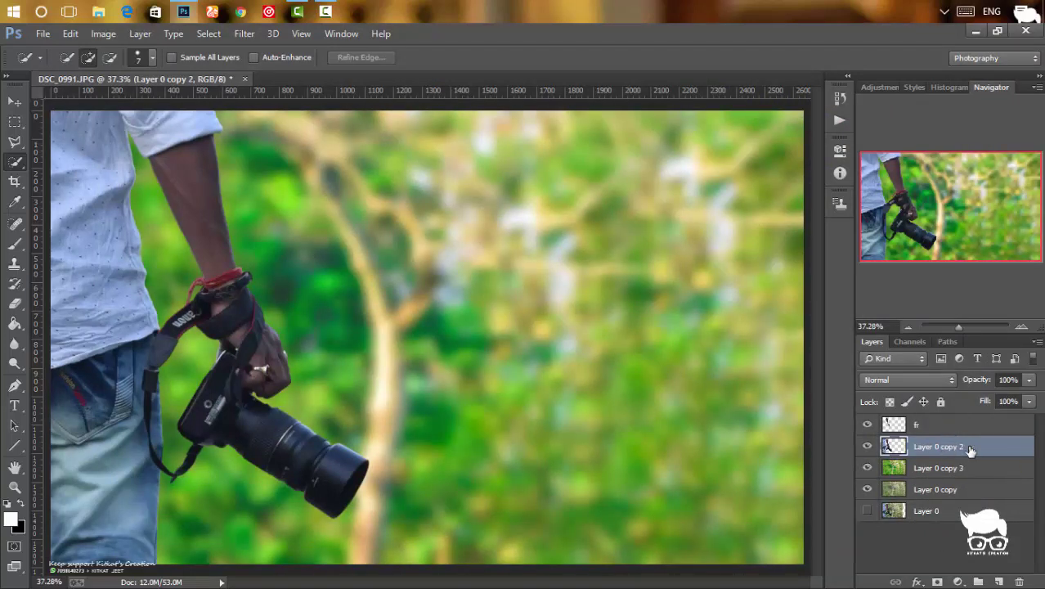
key(ctrl+shift+a)
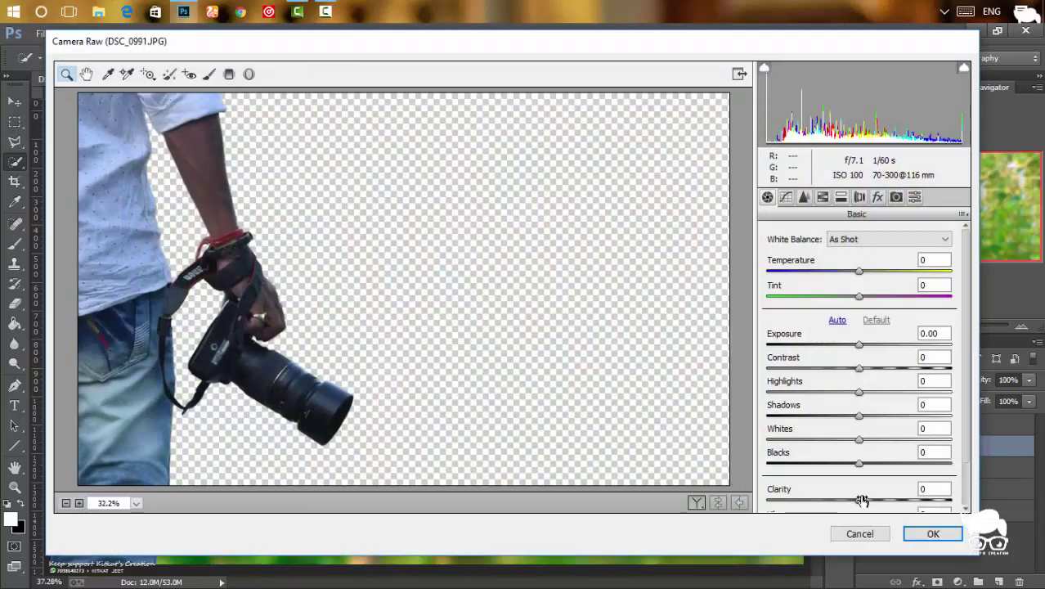
drag(859, 500, 868, 499)
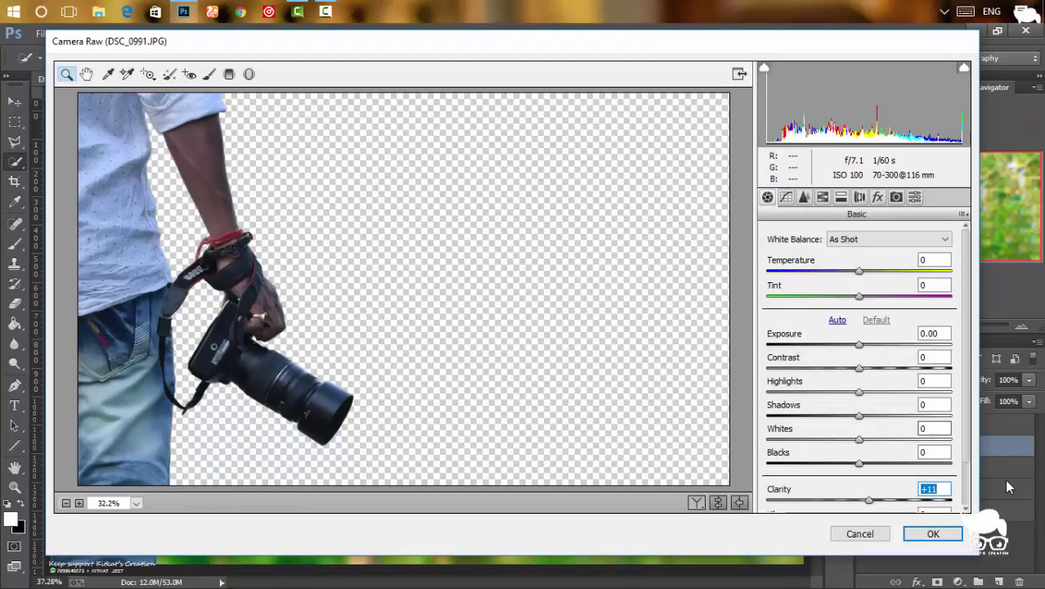
text(10)
key(Tab)
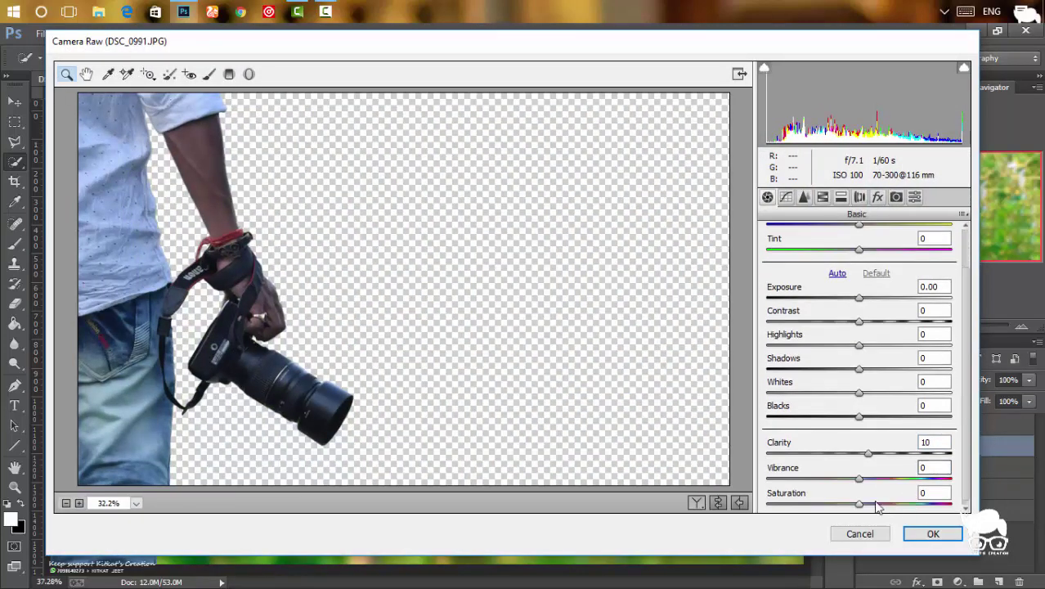
click(804, 196)
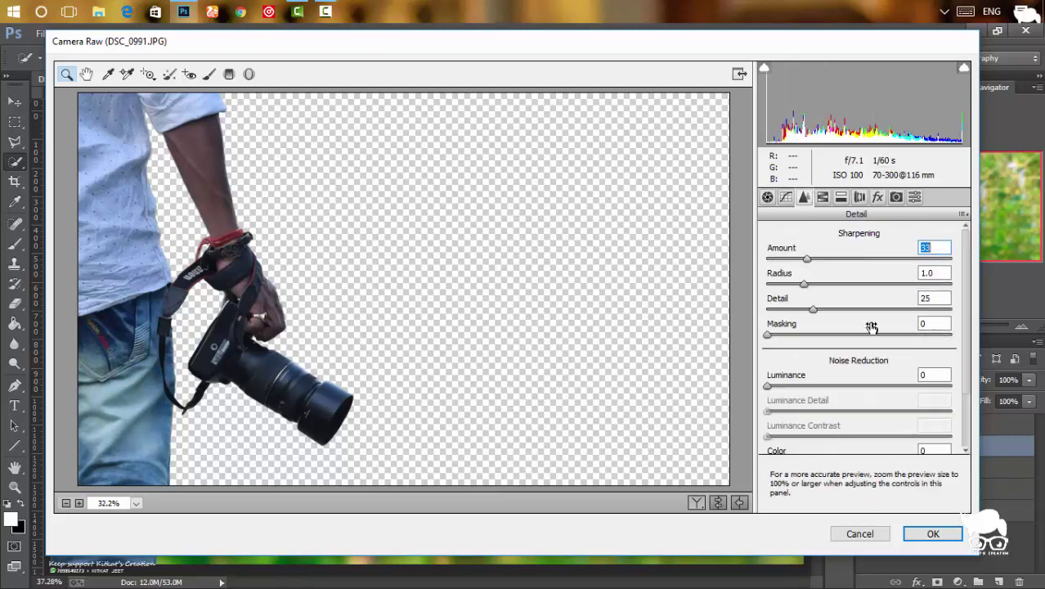
click(933, 533)
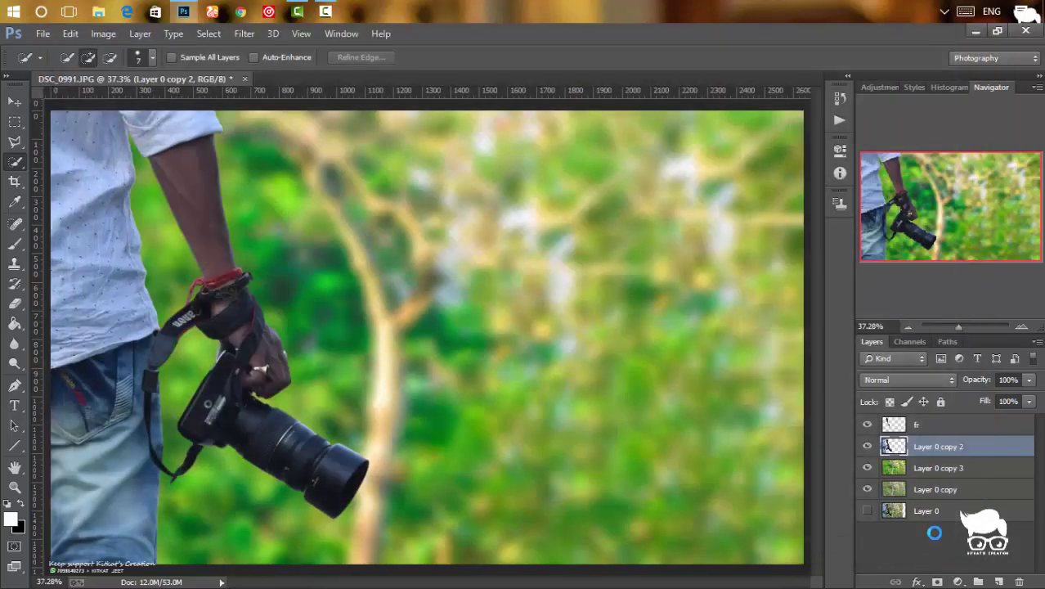
Step: Merge the selected layers into one and open Nik Color Efex Pro 4 from the Filter menu
shift+click(920, 489)
right_click(921, 489)
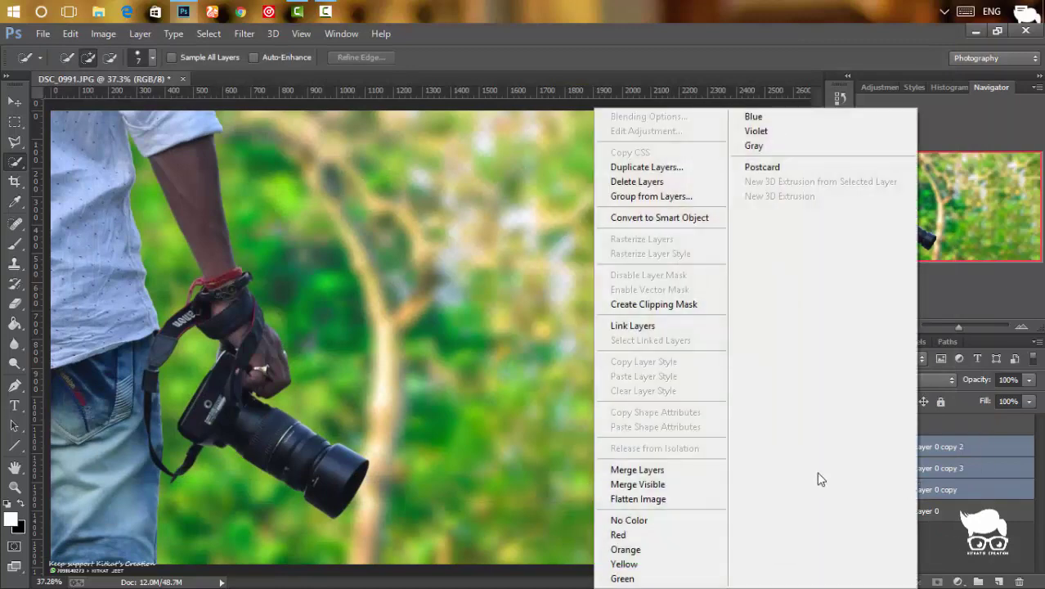
click(704, 467)
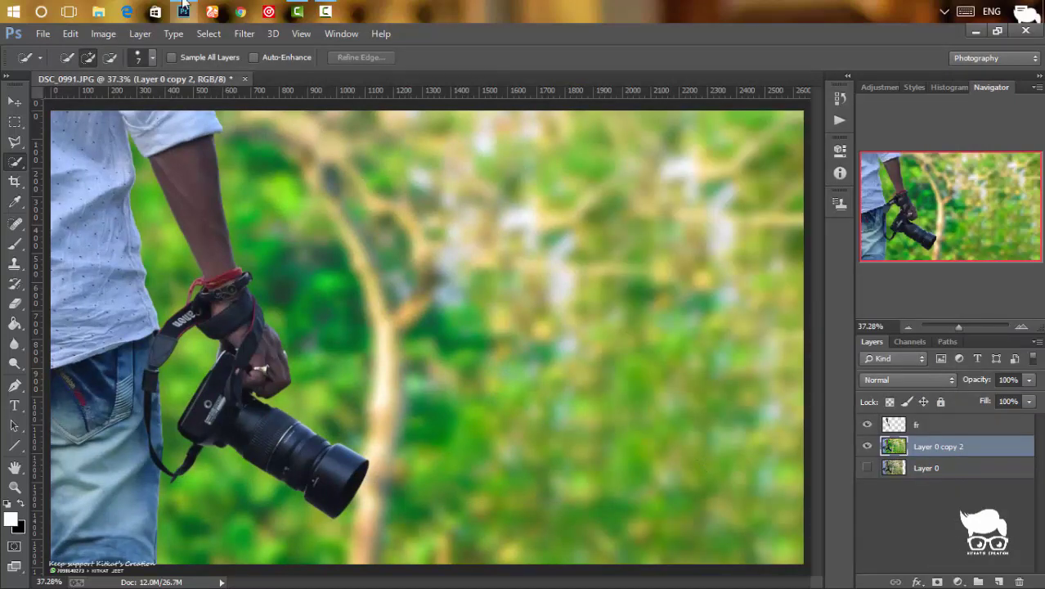
click(243, 34)
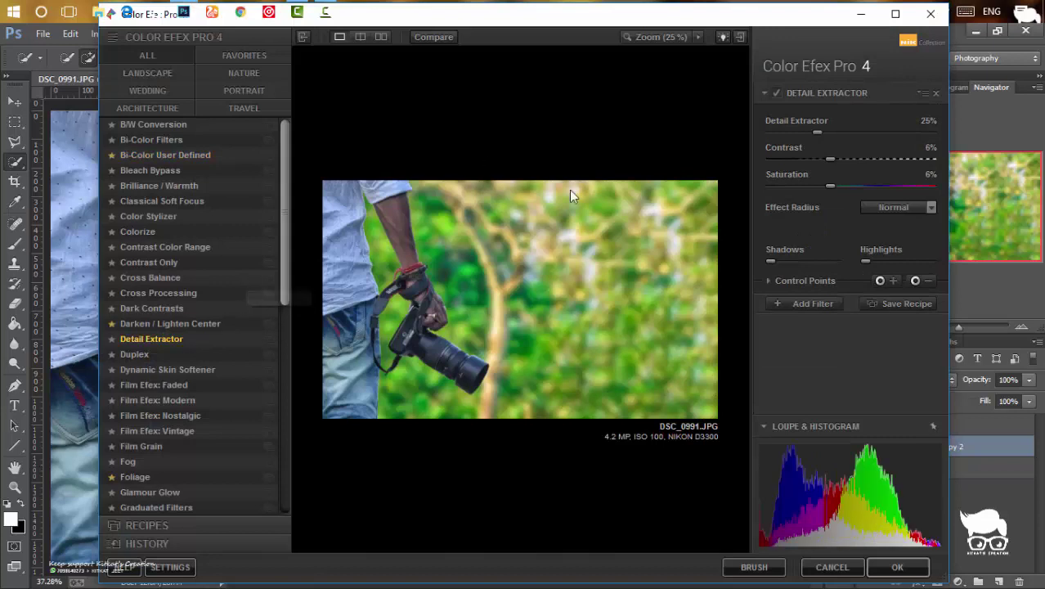
scroll(928, 181, up, 2)
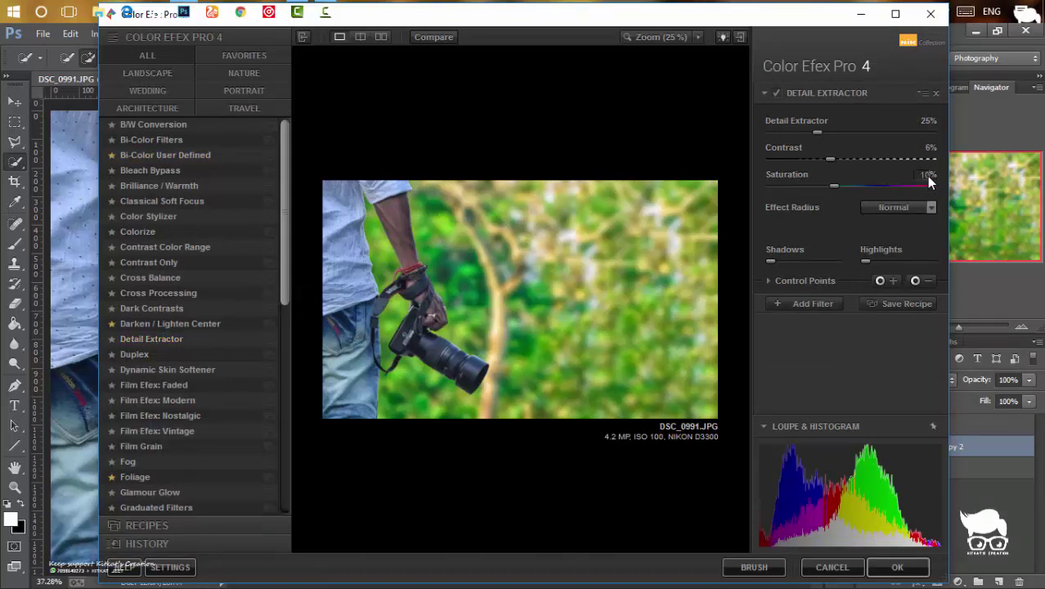
scroll(921, 123, down, 5)
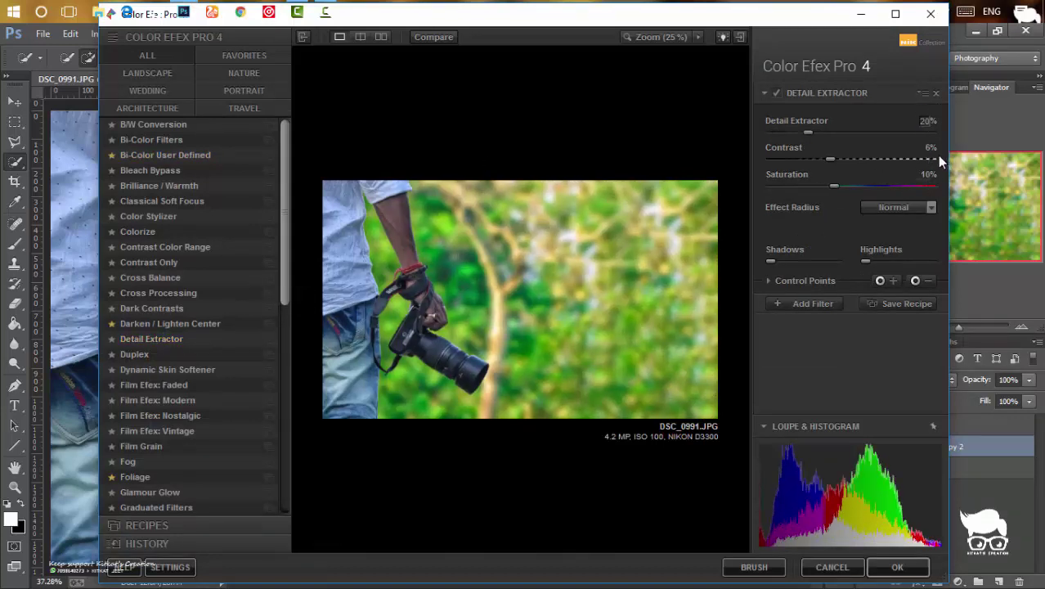
Step: Set the Detail Extractor opacity to about 72% and add an empty filter slot
click(793, 303)
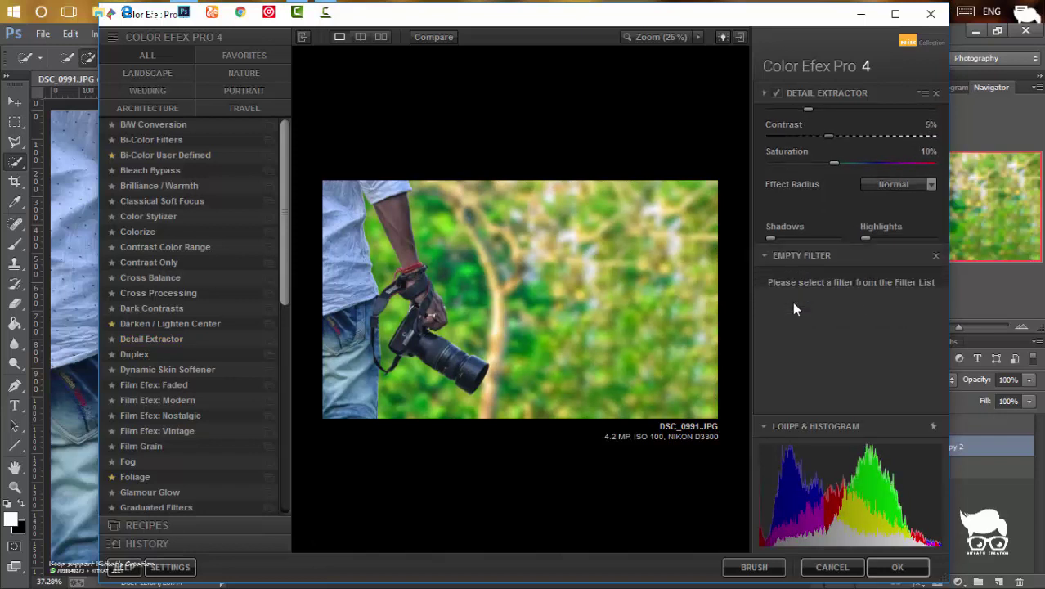
click(764, 93)
scroll(890, 315, down, 10)
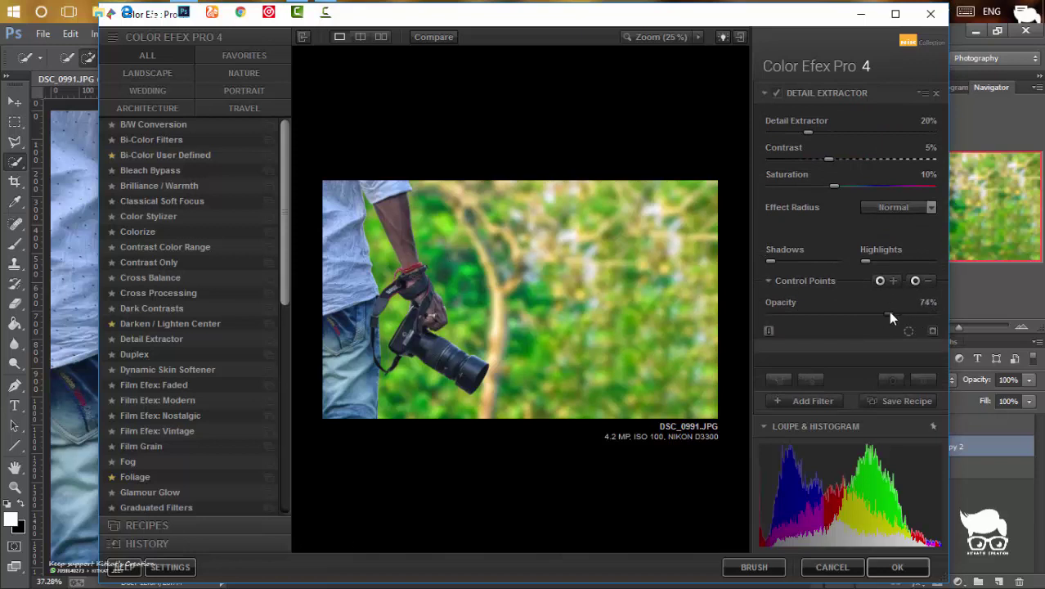
scroll(924, 307, down, 2)
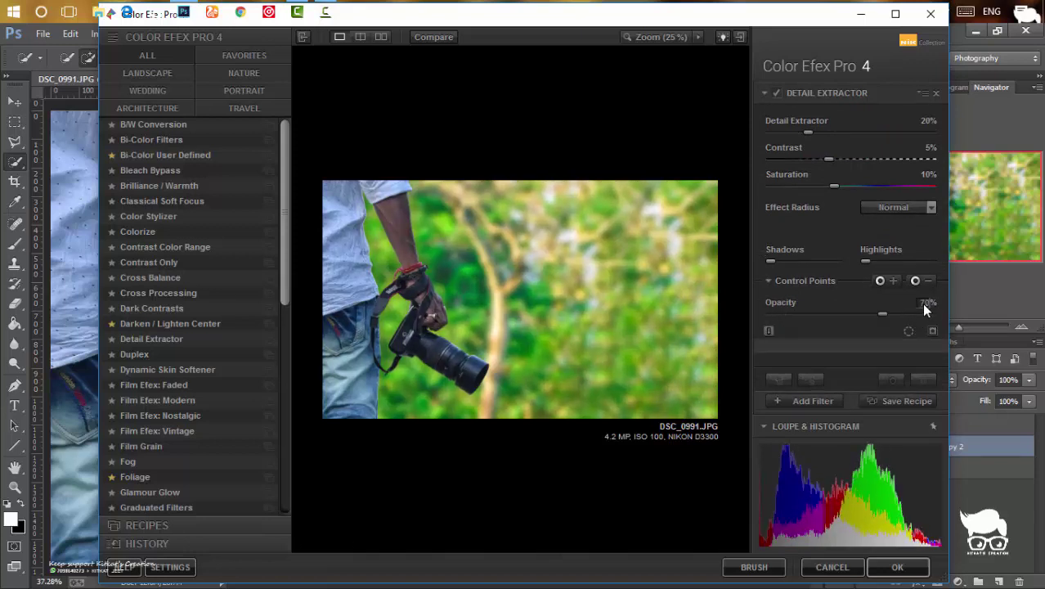
click(789, 401)
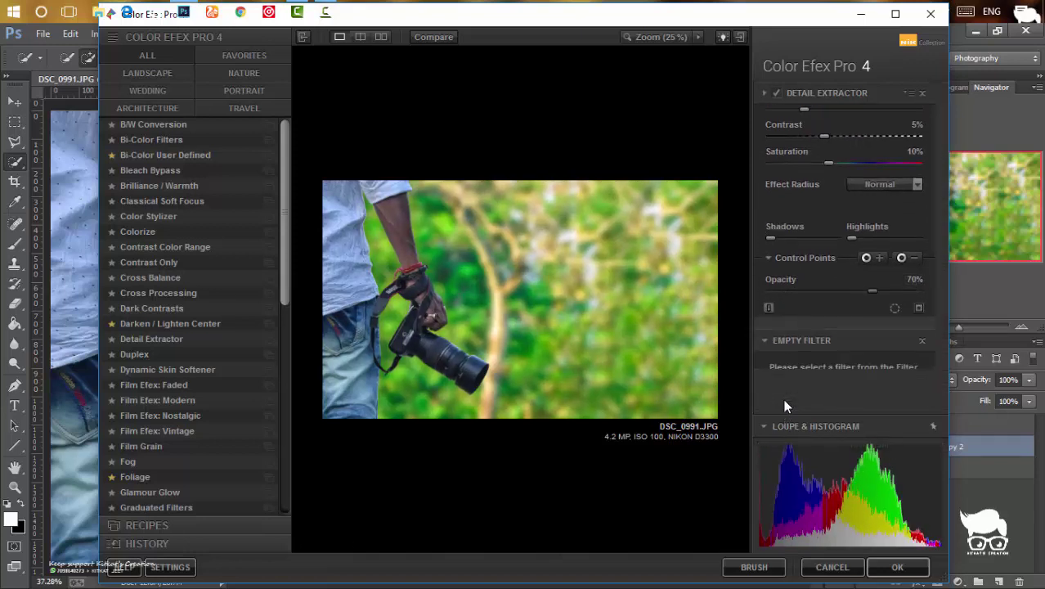
Step: Add Dark Contrasts with Saturation 50% and Dark Detail Extractor 50%
click(202, 311)
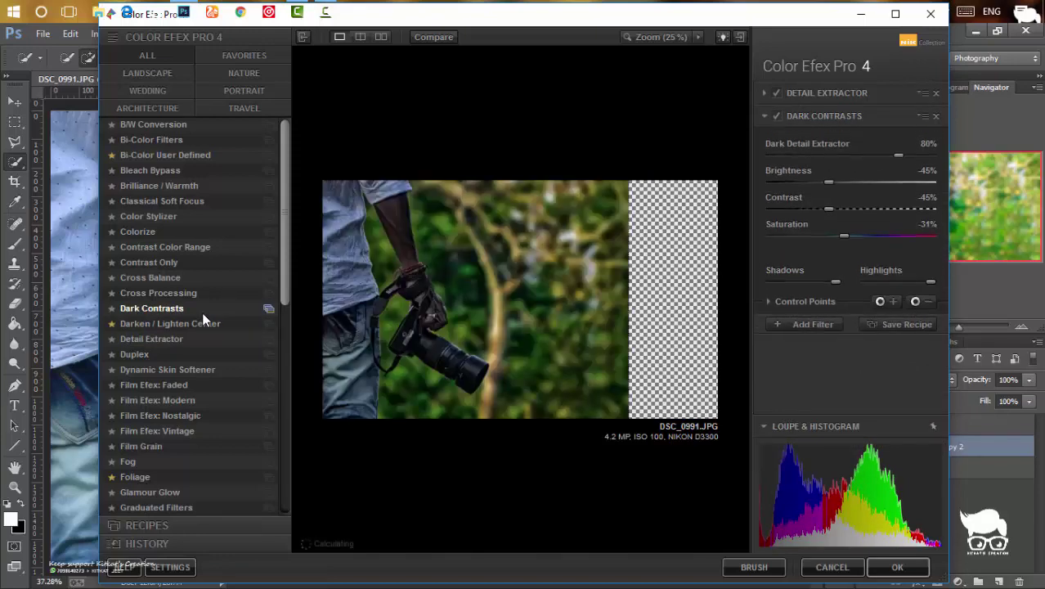
drag(846, 236, 932, 236)
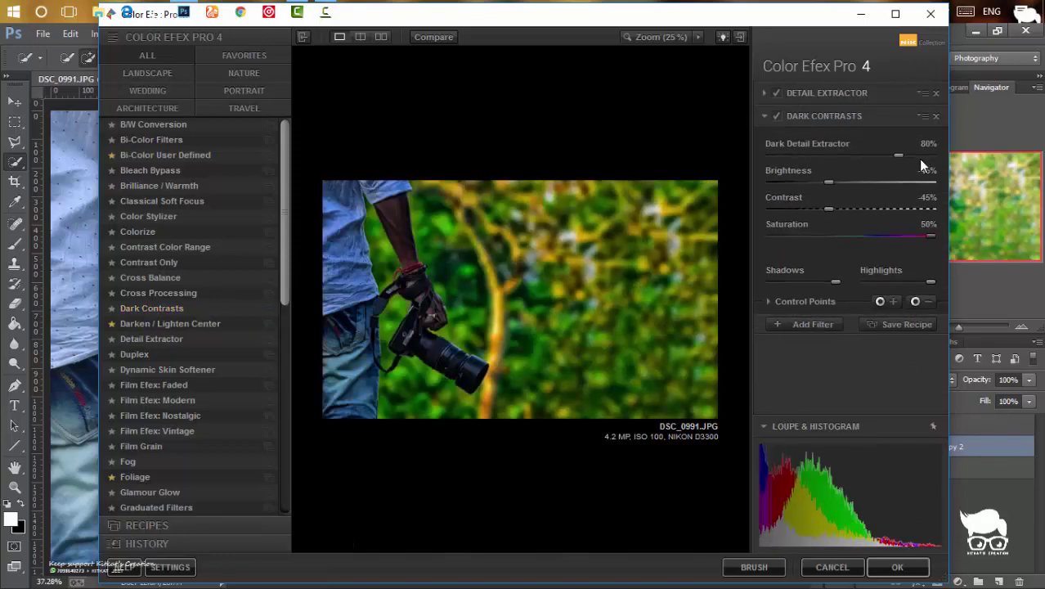
drag(898, 152, 848, 162)
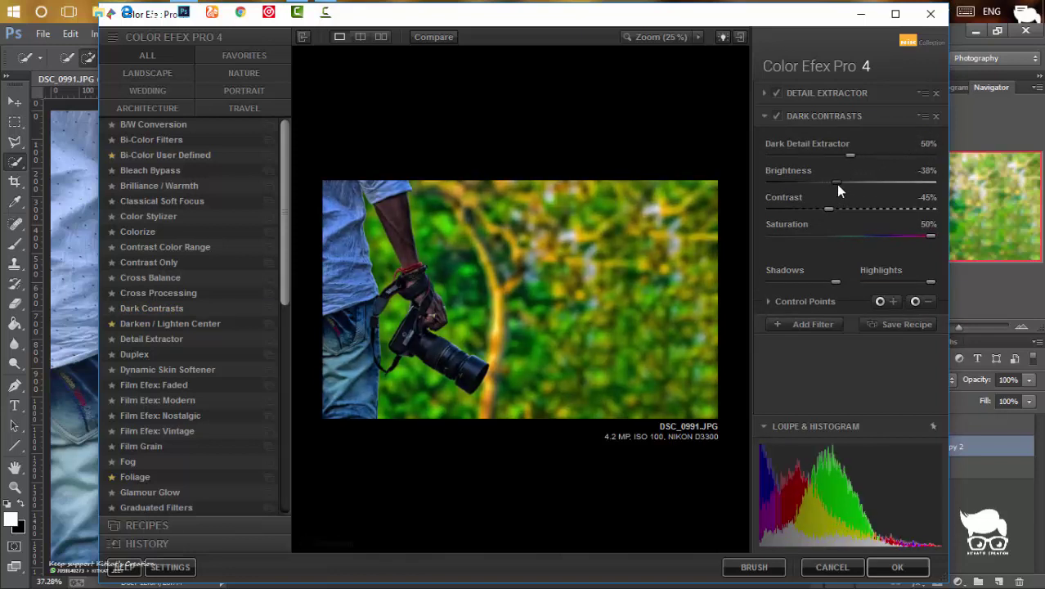
Step: Set the Dark Contrasts opacity to 60% and add another empty filter slot
click(772, 304)
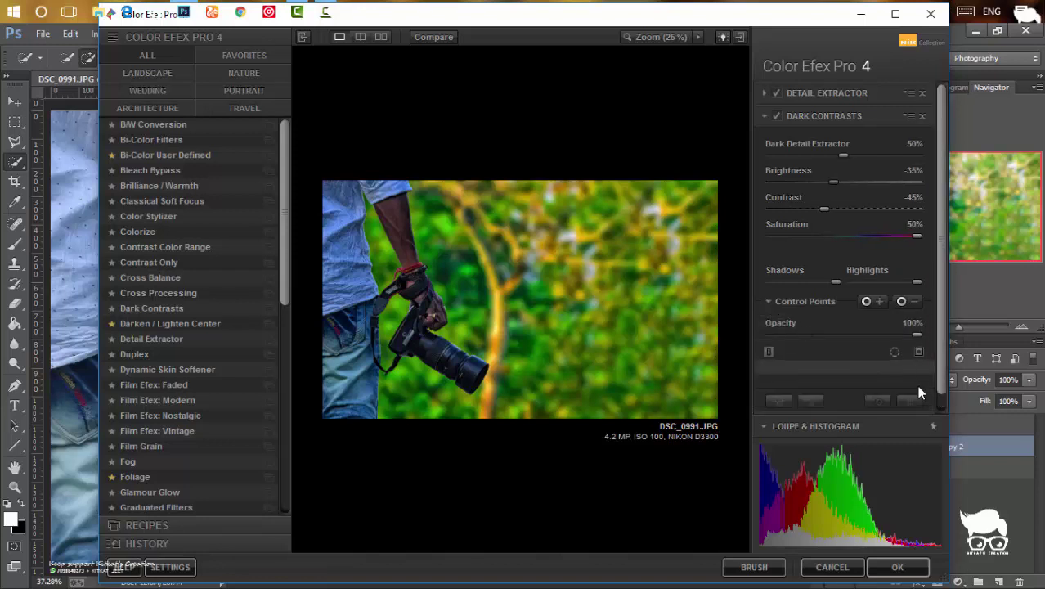
drag(915, 335, 871, 336)
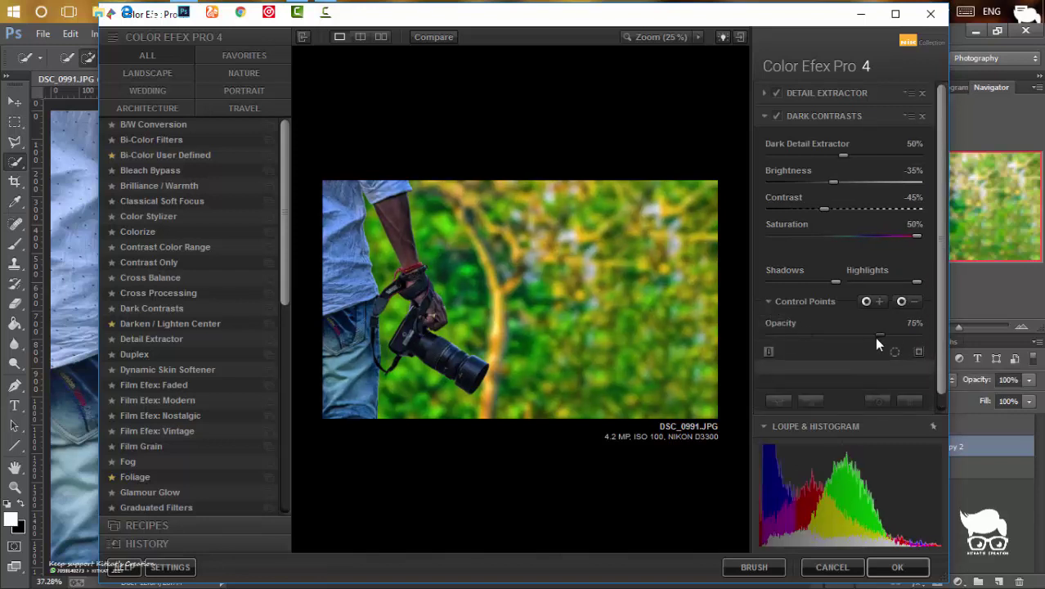
double_click(907, 327)
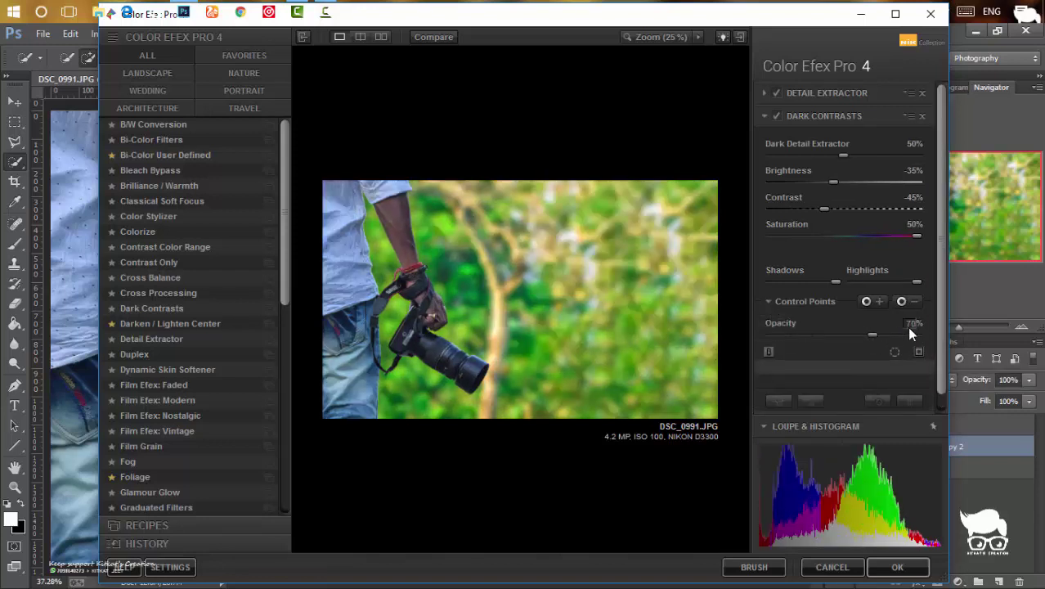
key(BackSpace)
text(60)
key(Return)
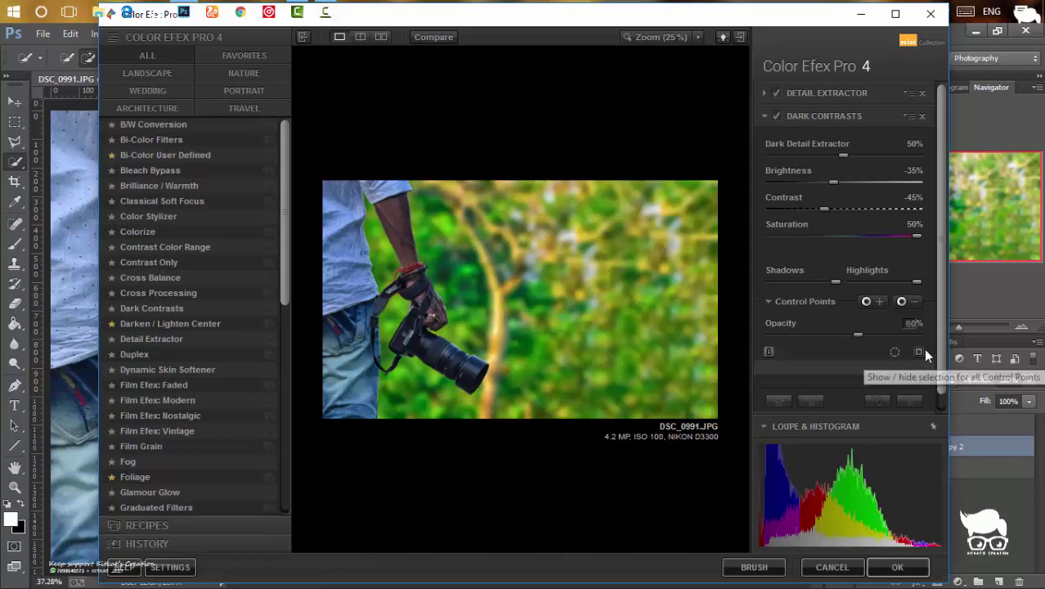
scroll(924, 349, down, 1)
click(812, 404)
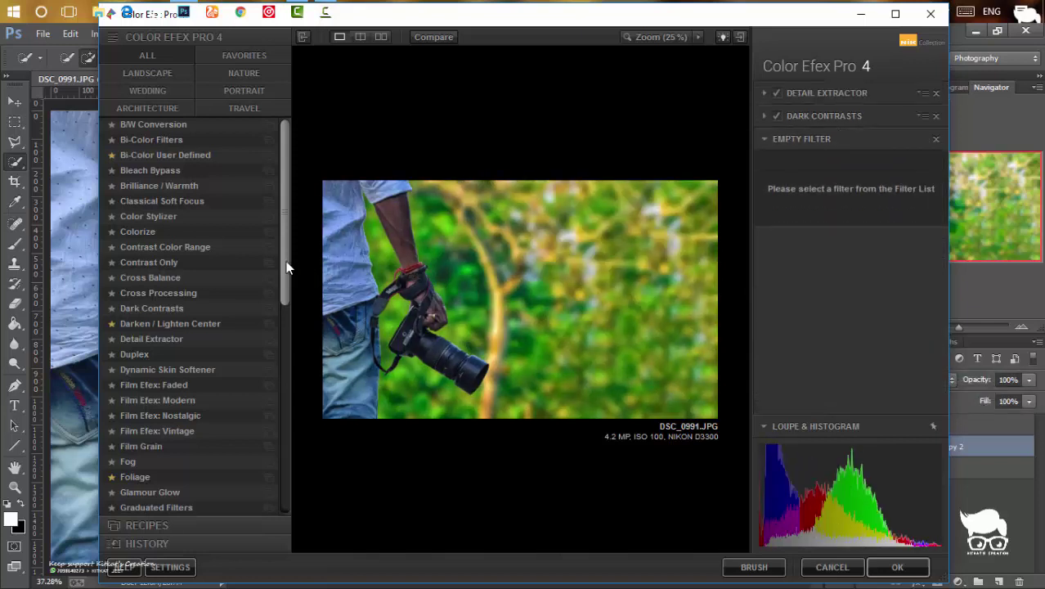
Step: Add the Indian Summer filter in Color Efex Pro 4 using Method 2
scroll(290, 304, down, 3)
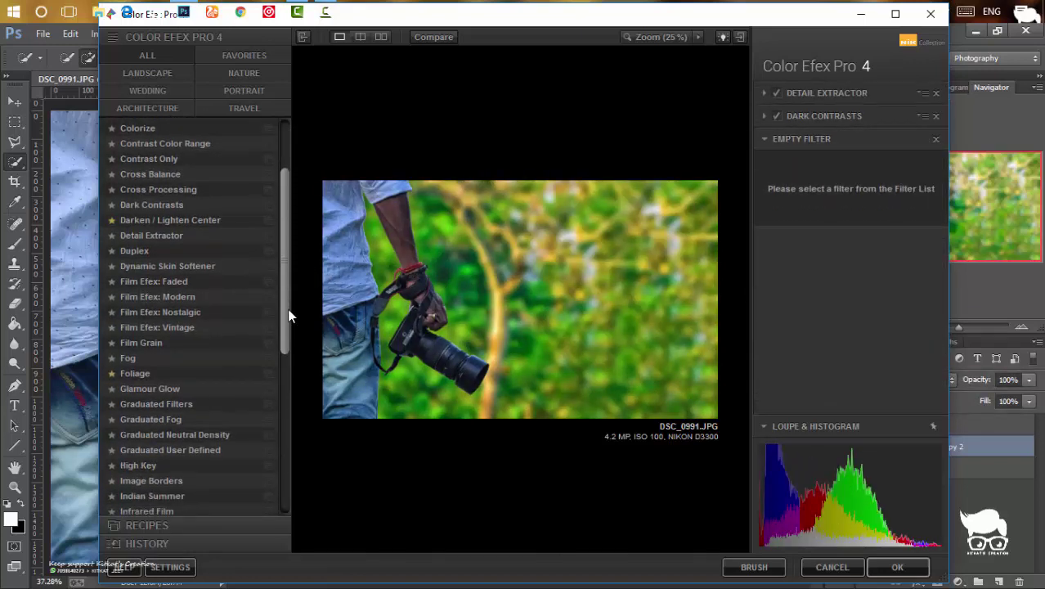
scroll(288, 317, down, 1)
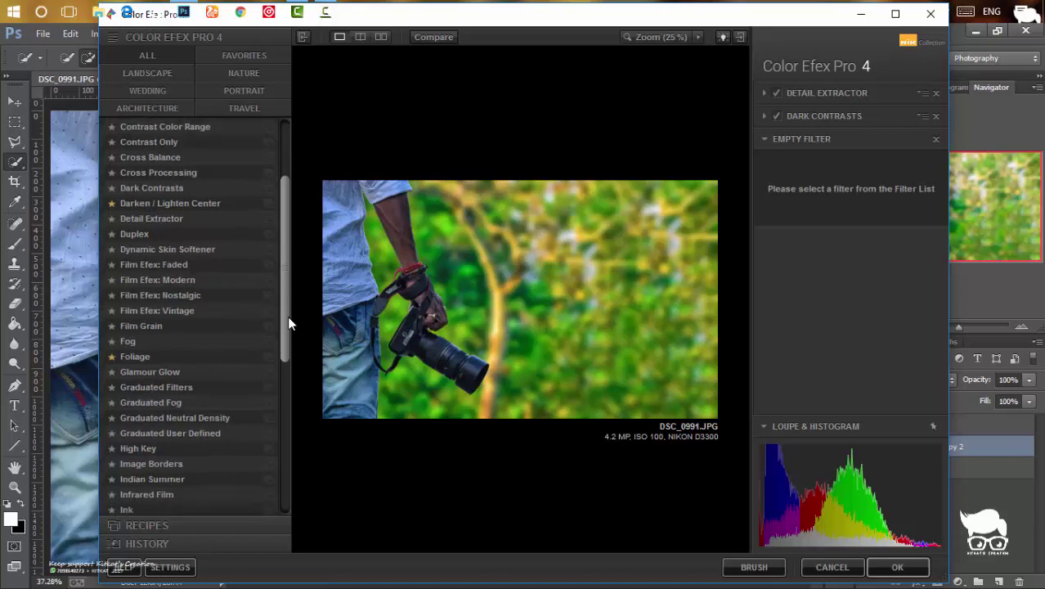
scroll(278, 368, down, 5)
scroll(273, 381, up, 2)
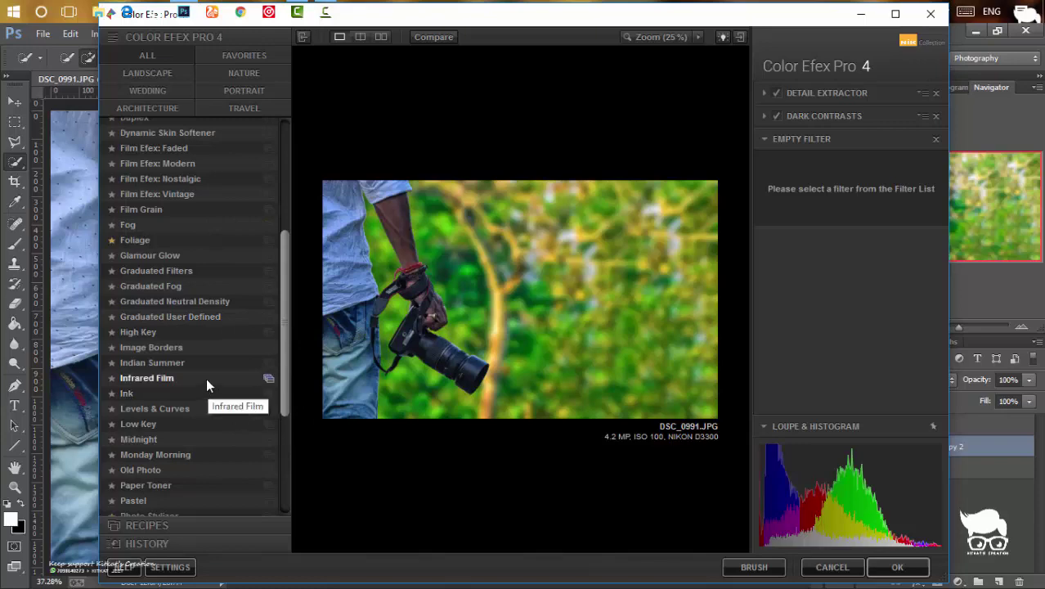
click(152, 363)
click(930, 173)
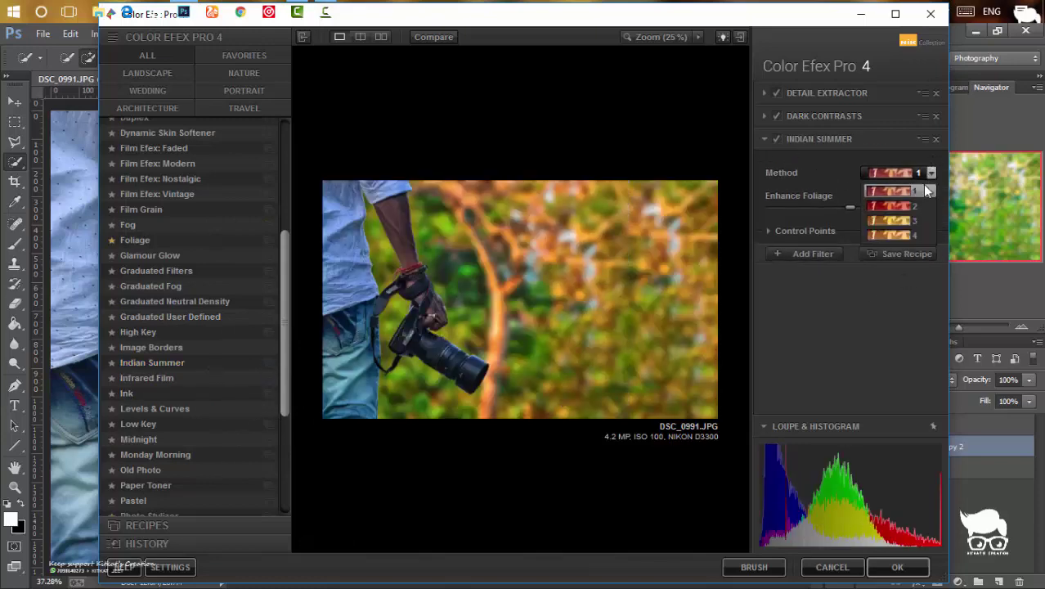
click(918, 207)
Step: Fade Indian Summer to about 11% opacity and add a new empty filter slot
click(768, 231)
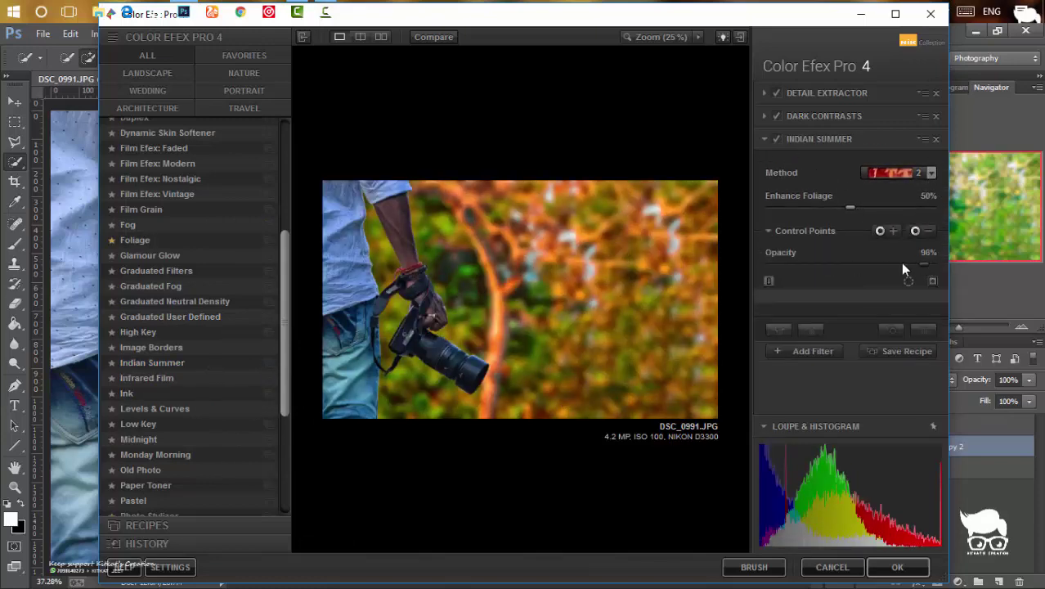
drag(903, 266, 791, 265)
click(929, 173)
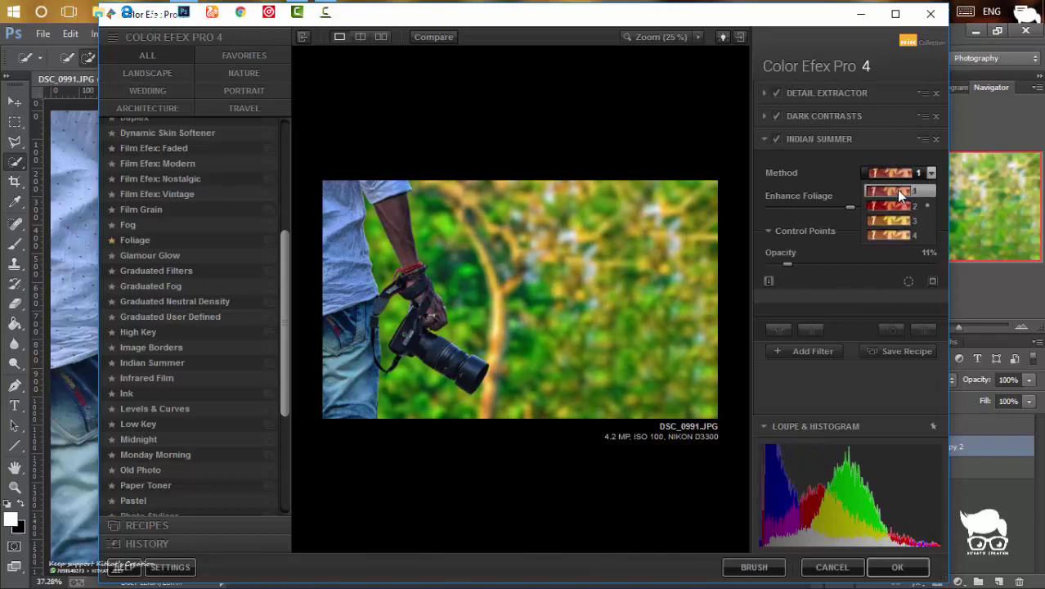
click(900, 192)
click(812, 351)
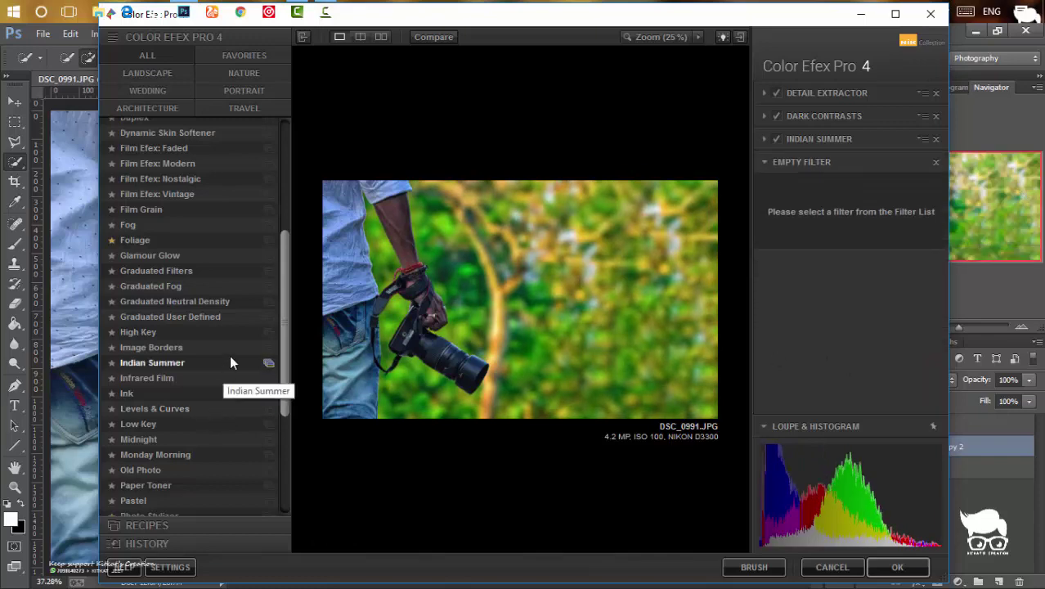
Step: Add a Photo Stylizer filter with Varitone style 3 at 0% strength
drag(281, 387, 281, 445)
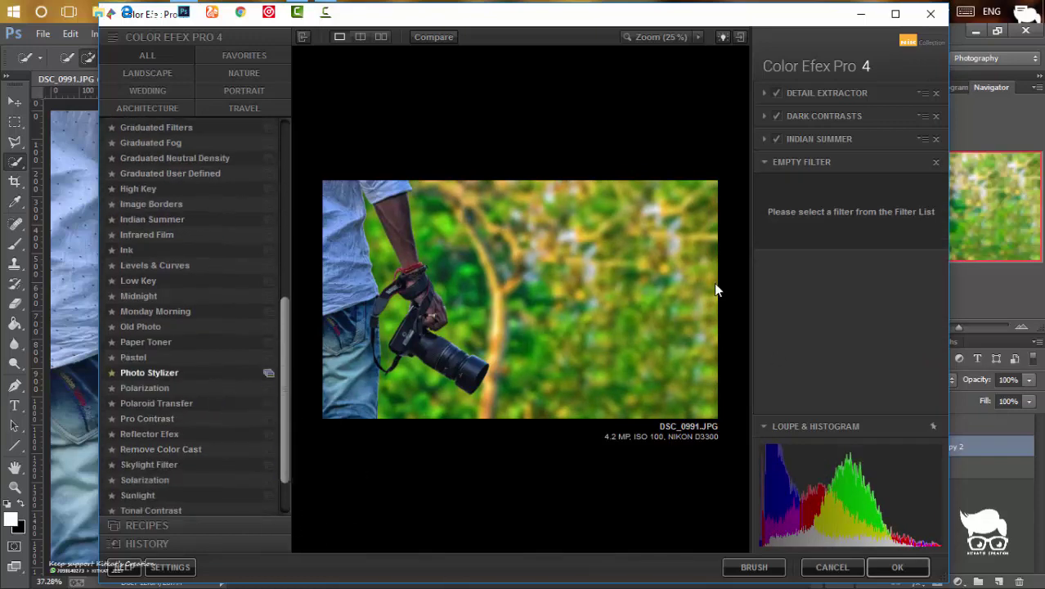
click(930, 212)
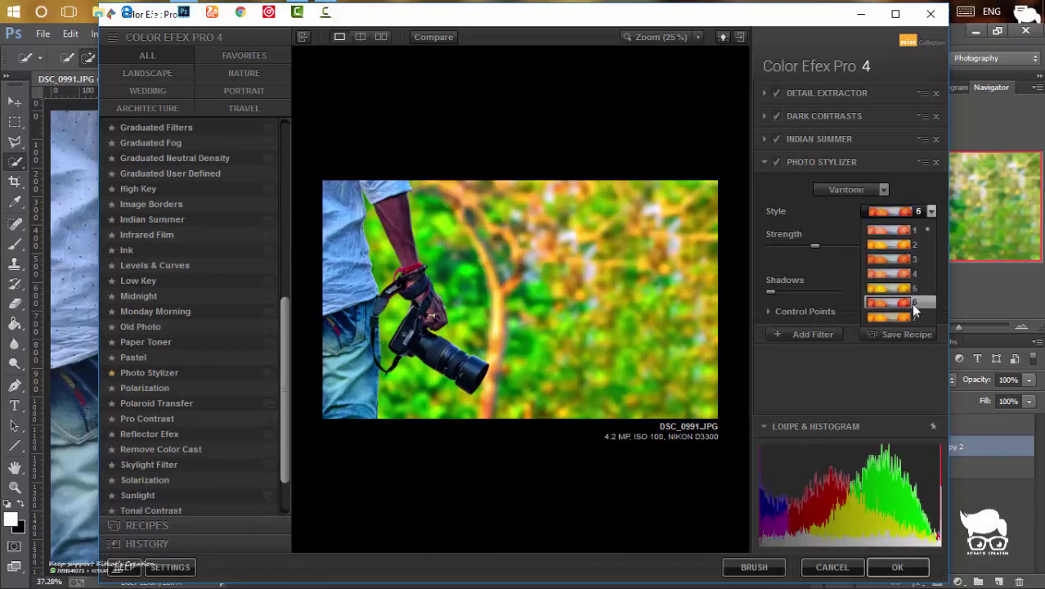
click(914, 262)
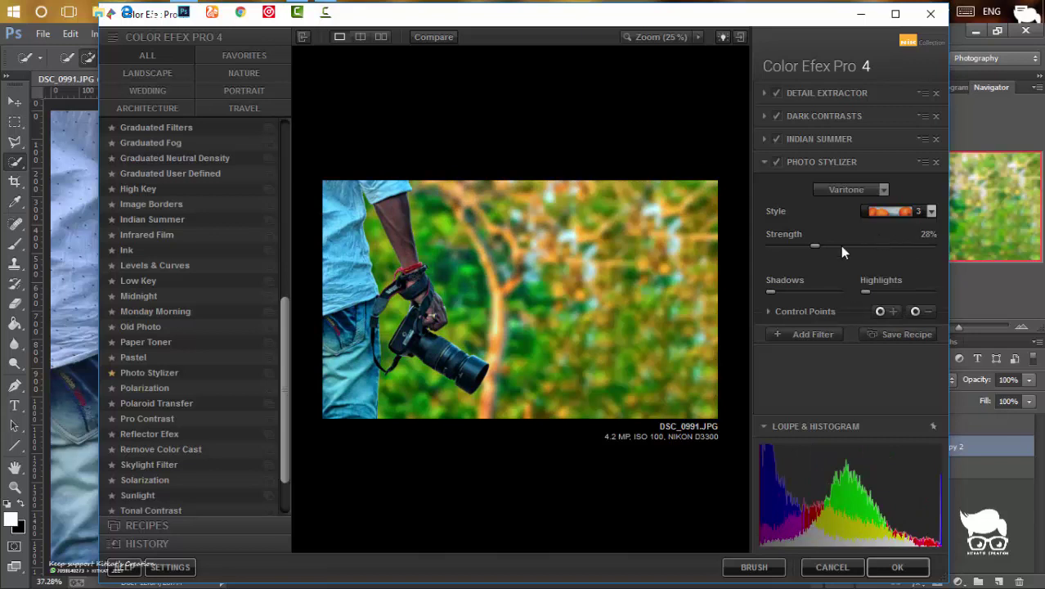
mouse_move(820, 246)
mouse_down()
mouse_move(903, 257)
mouse_move(749, 272)
mouse_up()
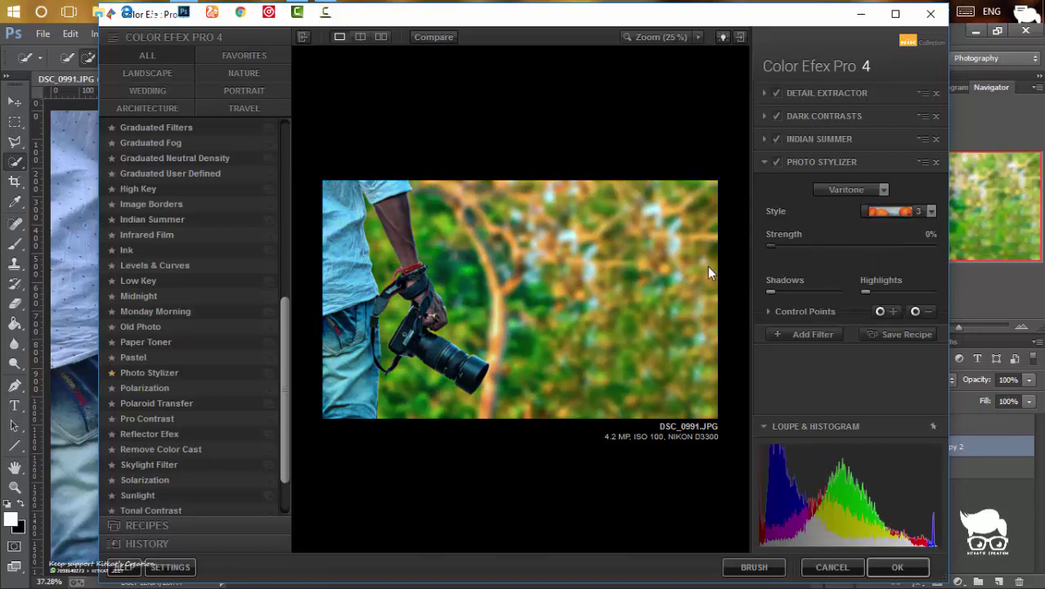
Step: Confirm Varitone style 3 and set the Photo Stylizer opacity to 58%
click(773, 310)
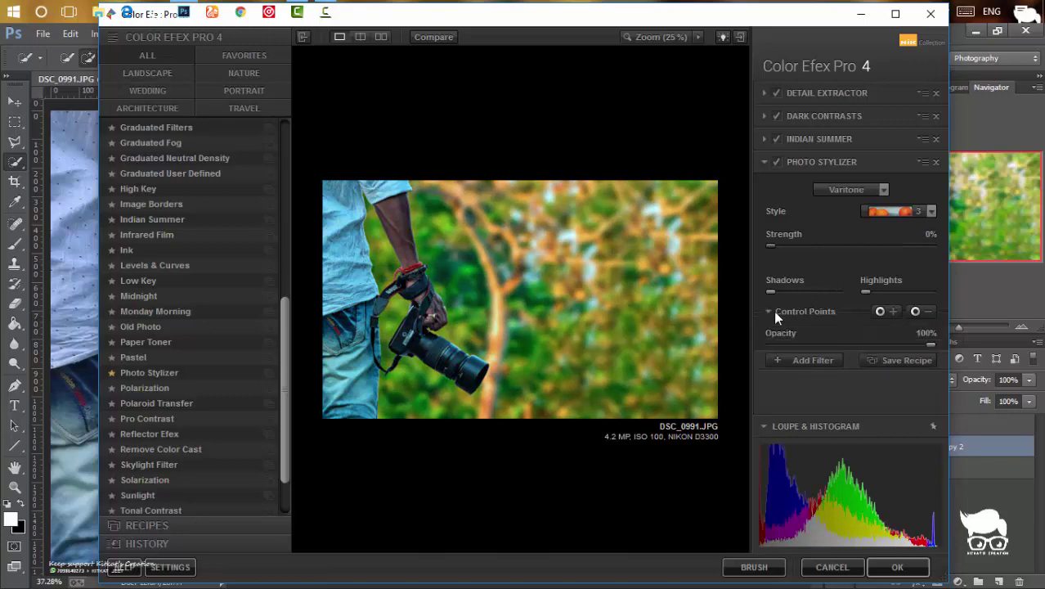
click(911, 216)
click(911, 216)
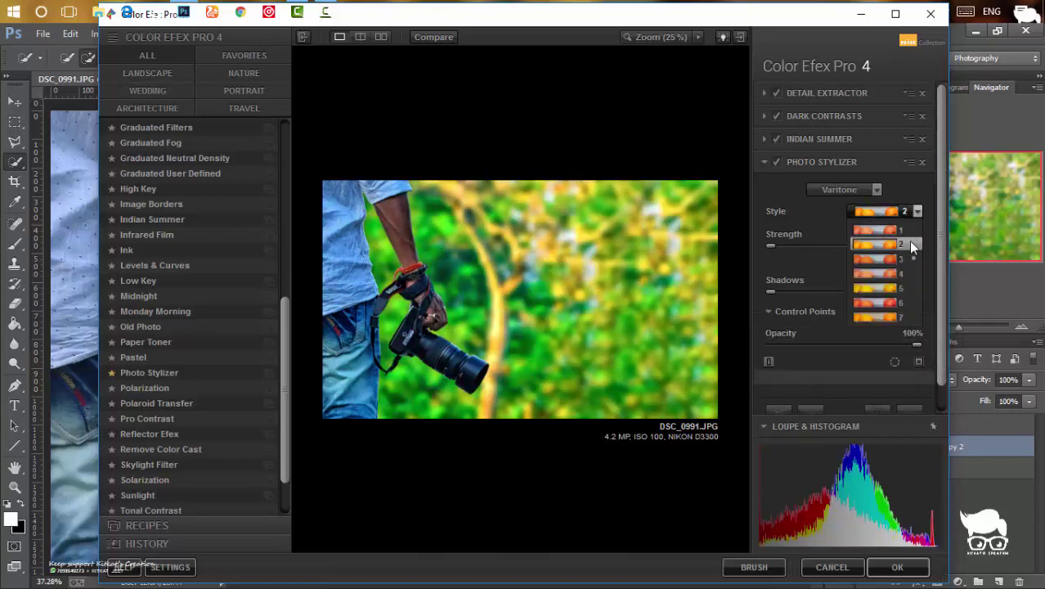
click(908, 256)
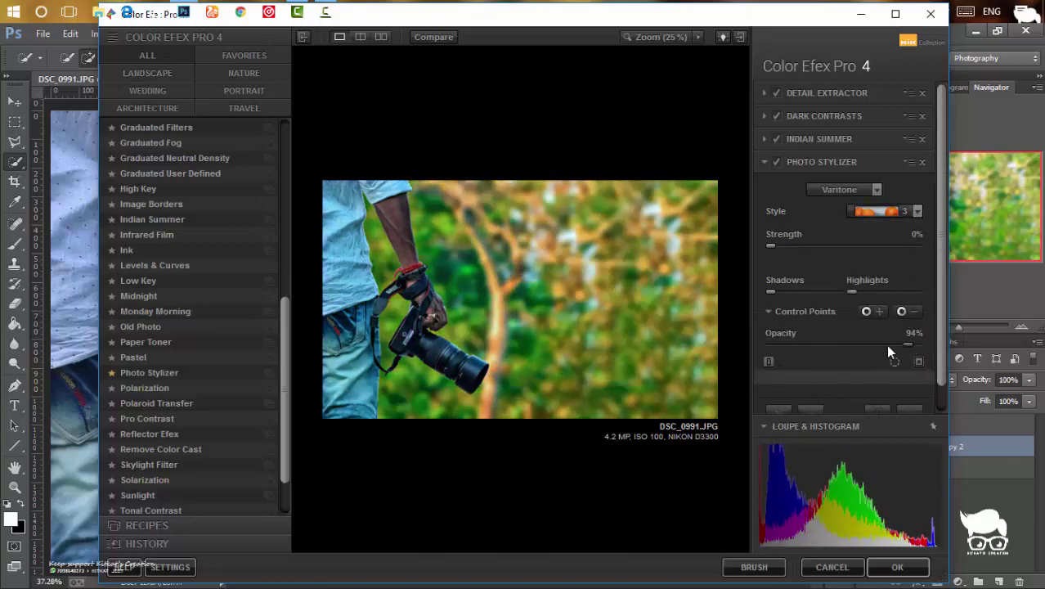
drag(900, 345, 820, 345)
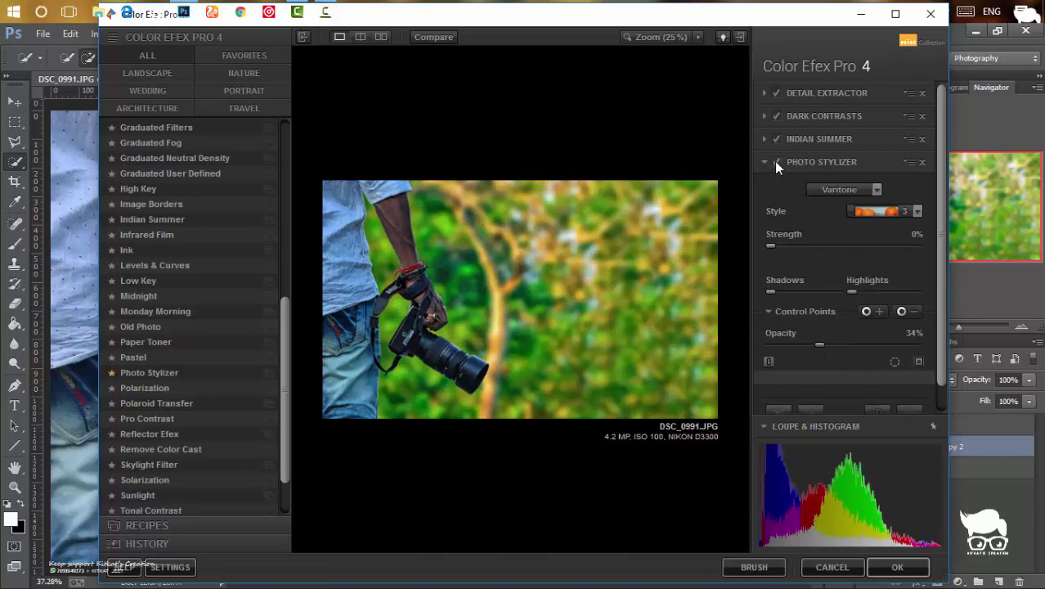
drag(820, 344, 857, 345)
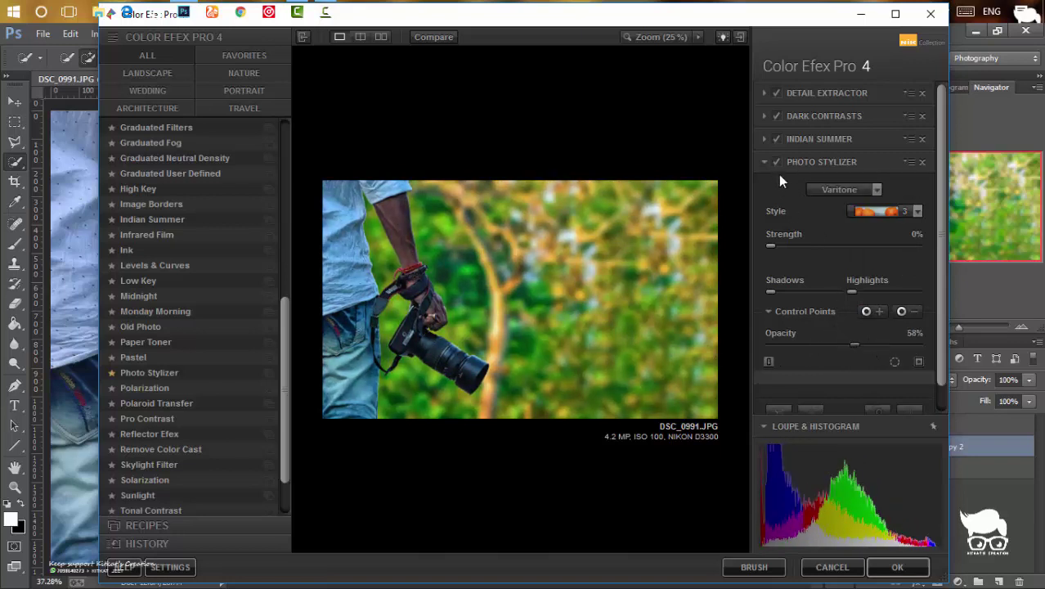
scroll(930, 302, down, 1)
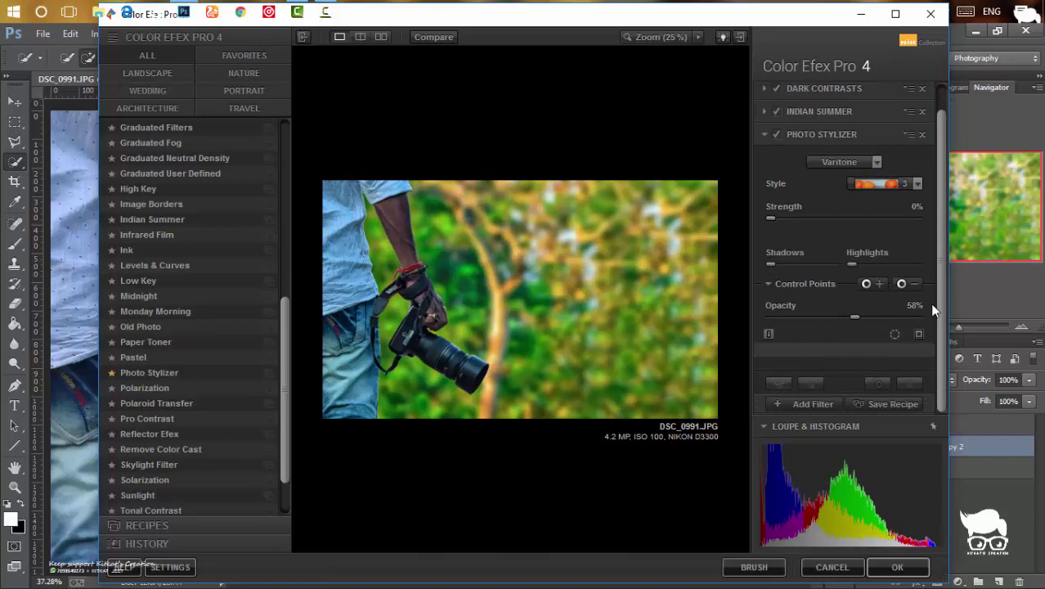
Step: Apply the Color Efex Pro 4 filter stack to the photo and return to Photoshop
click(838, 400)
drag(283, 342, 279, 188)
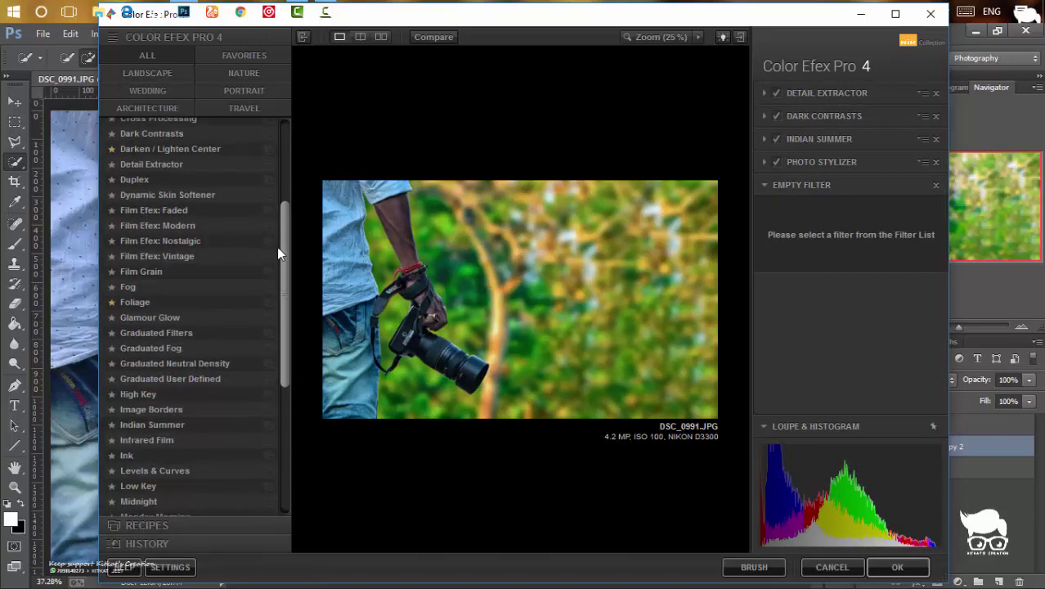
click(885, 563)
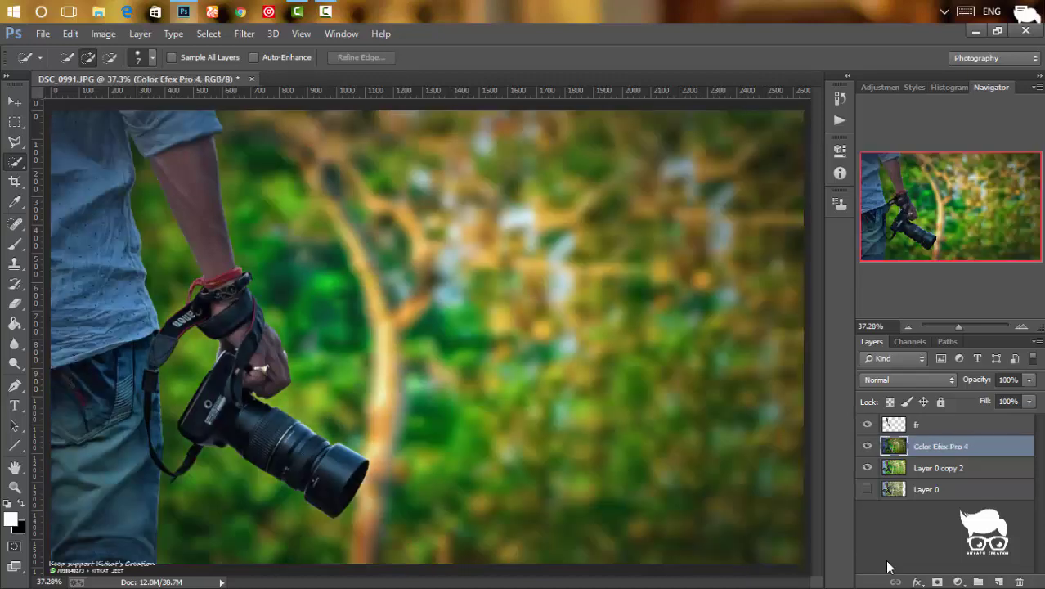
Step: Compare the graded photo with and without the grade, then select the fr layer
click(868, 447)
click(43, 34)
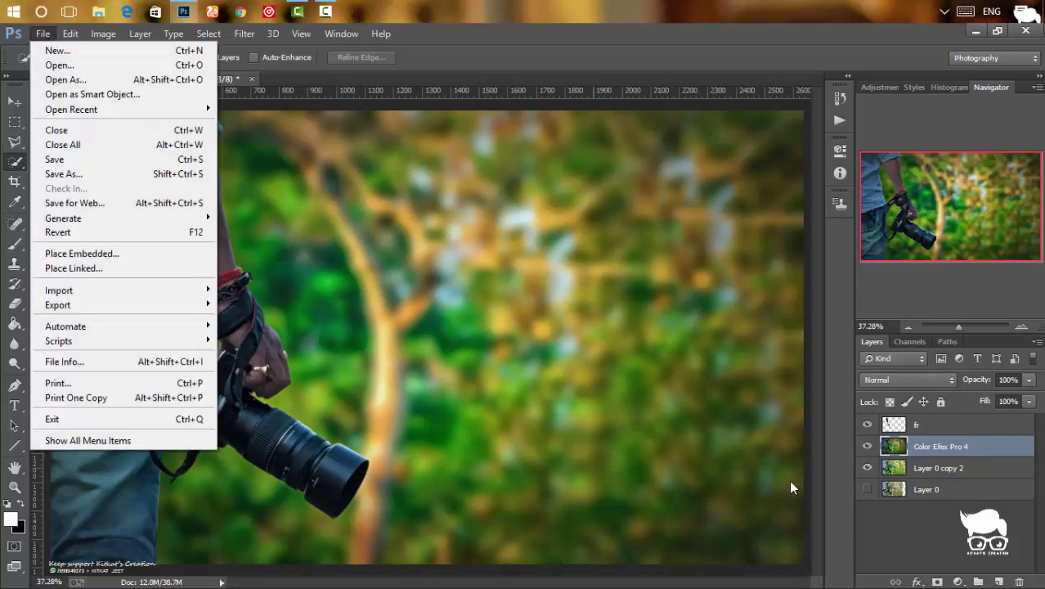
click(966, 435)
click(936, 425)
click(942, 446)
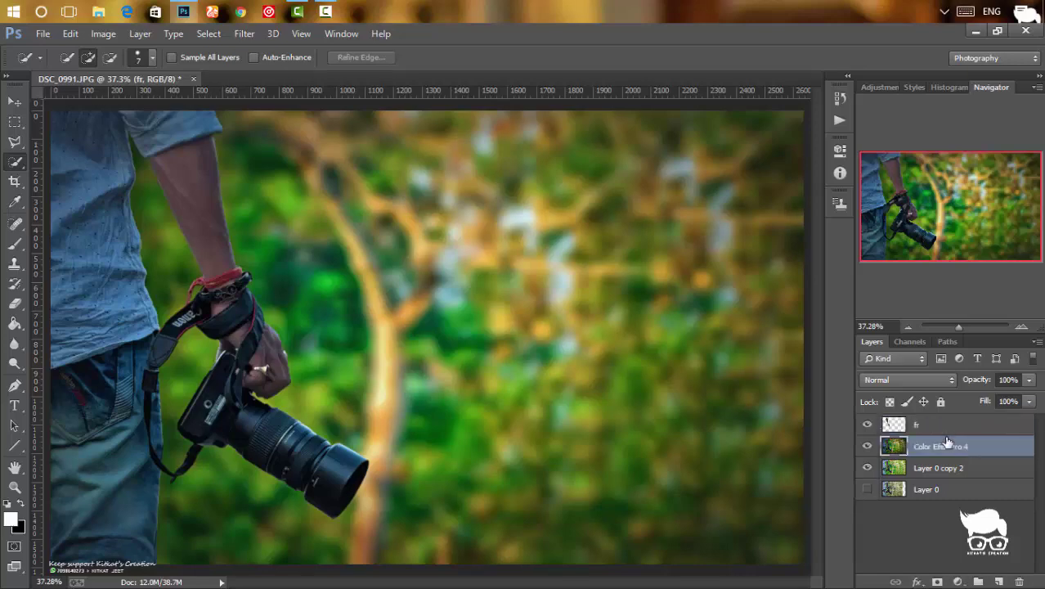
click(936, 425)
Step: Place the maxresdefault smoke image from Downloads as an embedded layer
click(43, 34)
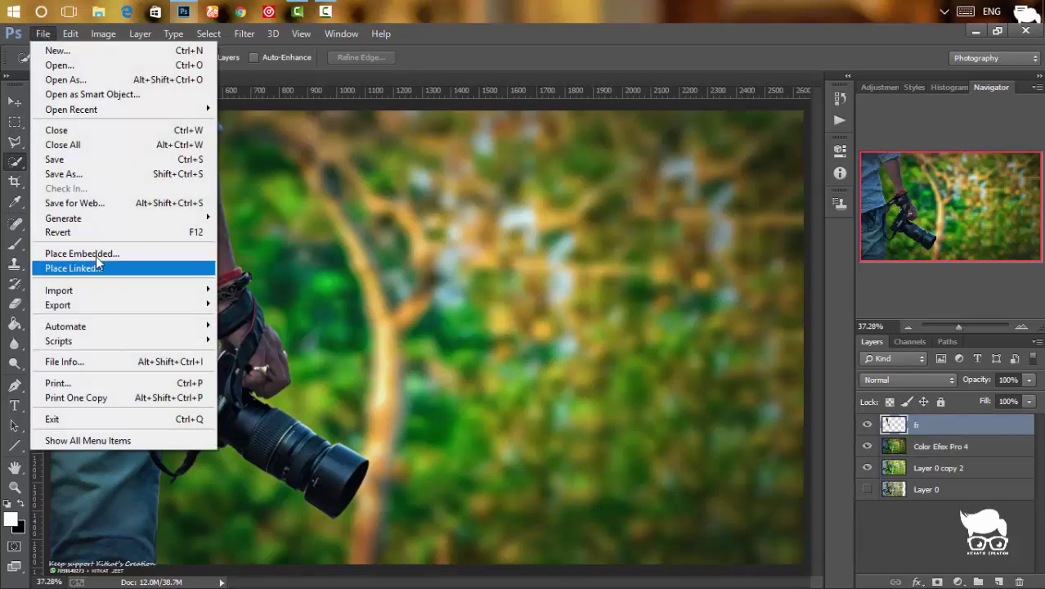
click(92, 255)
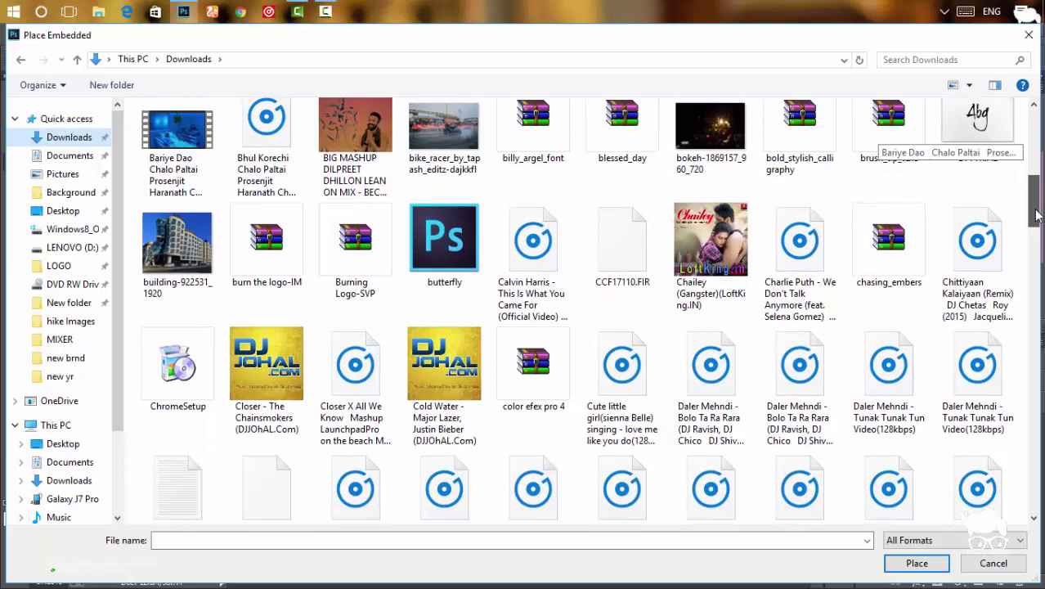
drag(1037, 211, 1034, 320)
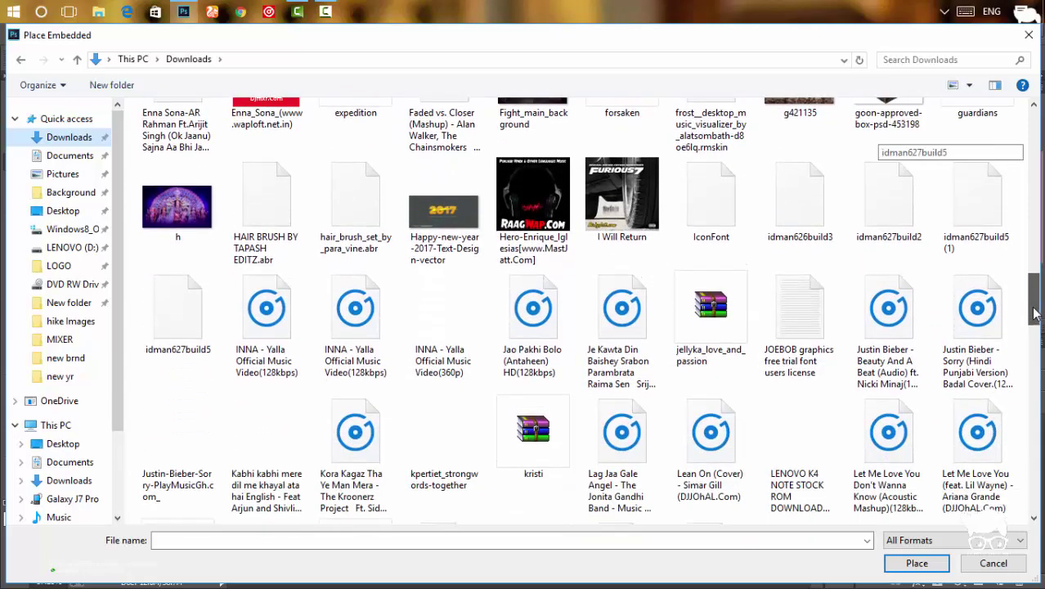
drag(1035, 321, 1035, 343)
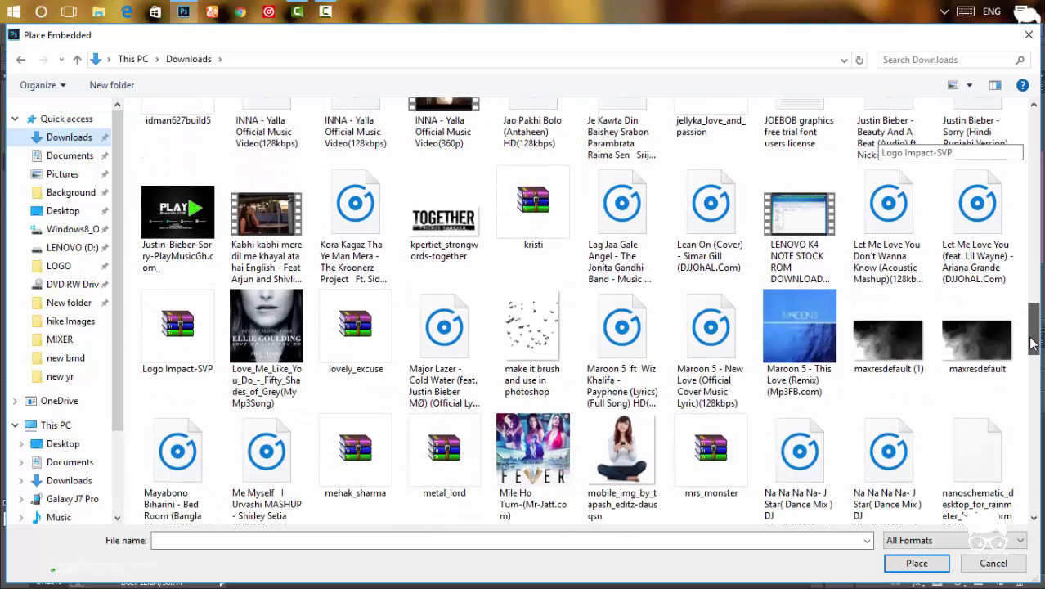
double_click(974, 365)
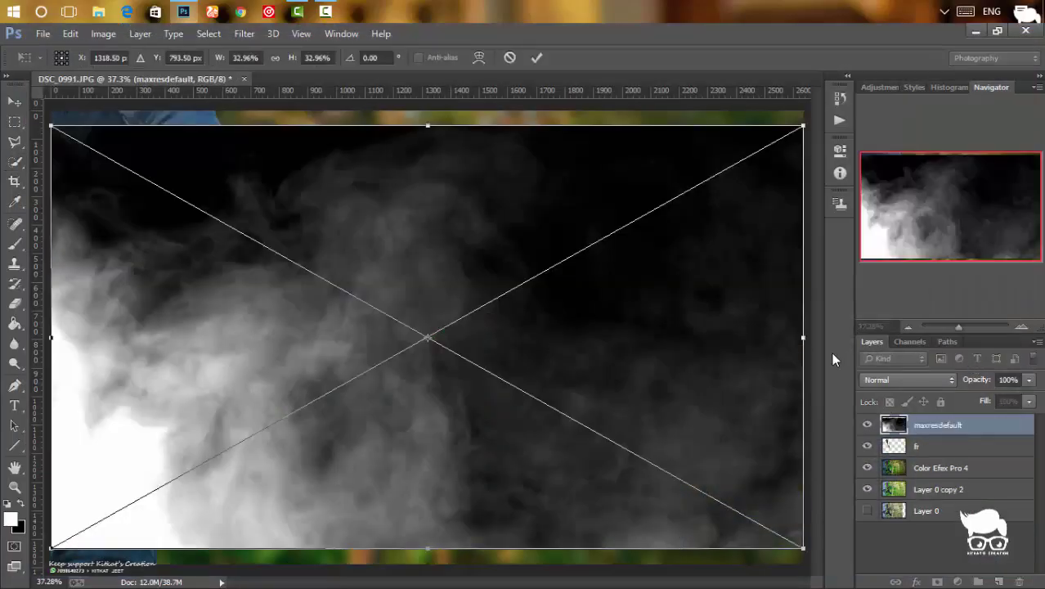
Step: Set the placed smoke layer's blend mode to Screen
key(ctrl+minus)
key(ctrl+minus)
key(ctrl+minus)
key(ctrl+minus)
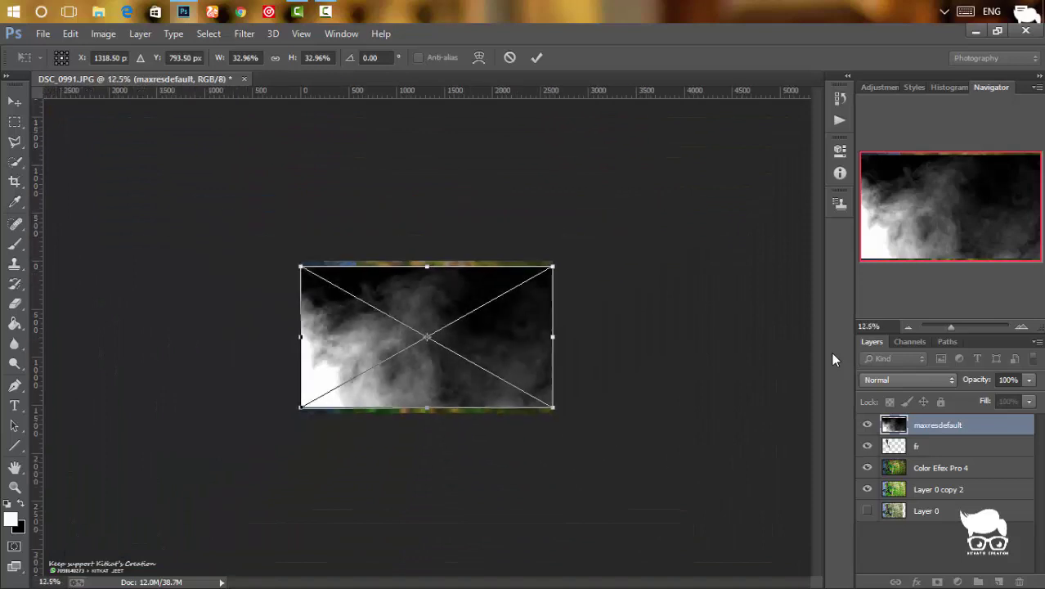
key(ctrl+plus)
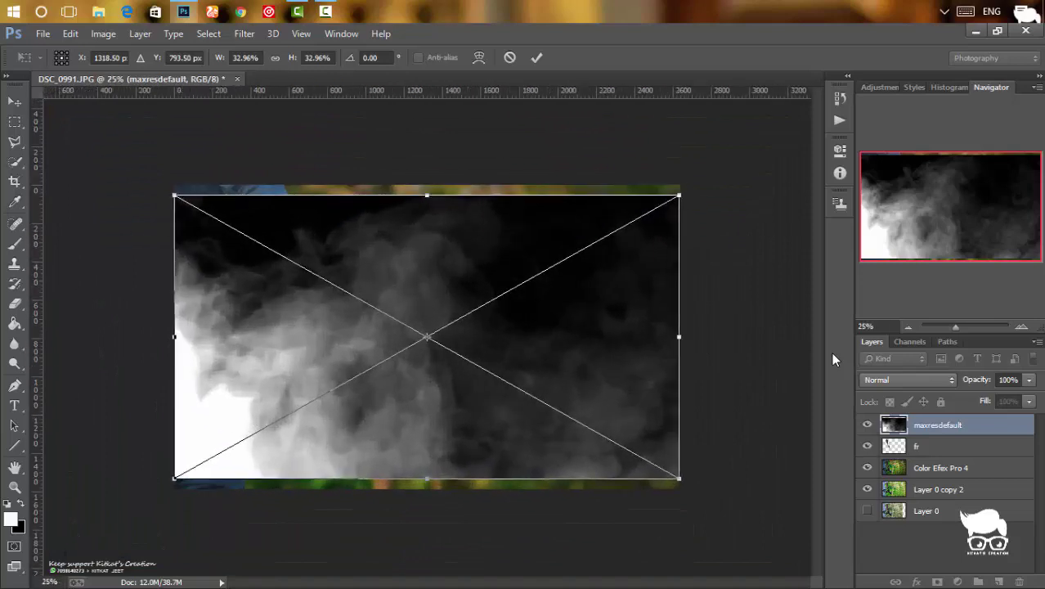
click(951, 381)
click(900, 133)
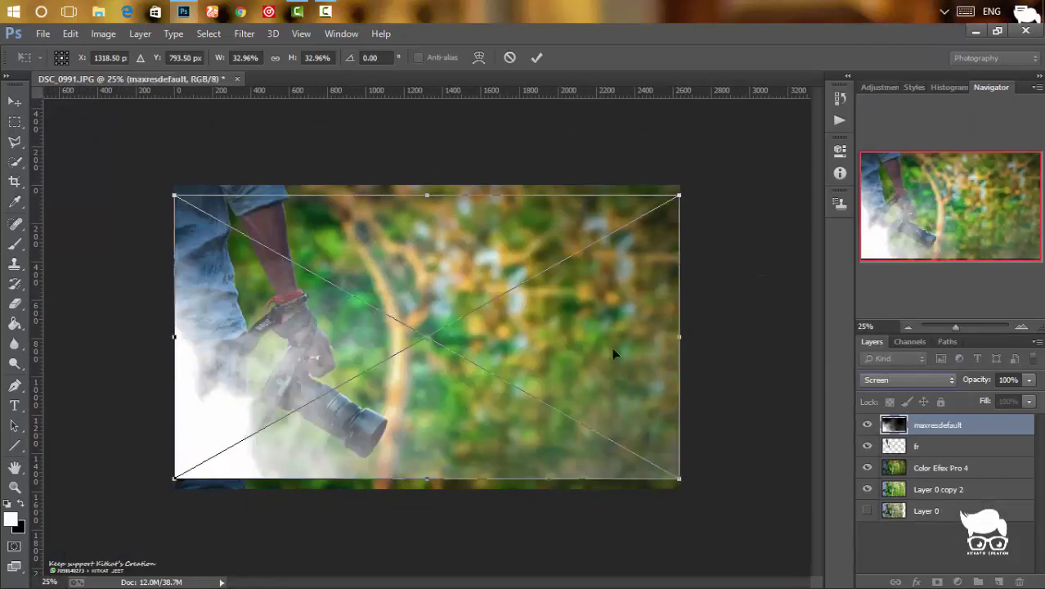
Step: Move the smoke lower over the photo and scale it to about 34%
mouse_move(567, 358)
mouse_down()
mouse_move(559, 413)
mouse_move(542, 369)
mouse_up()
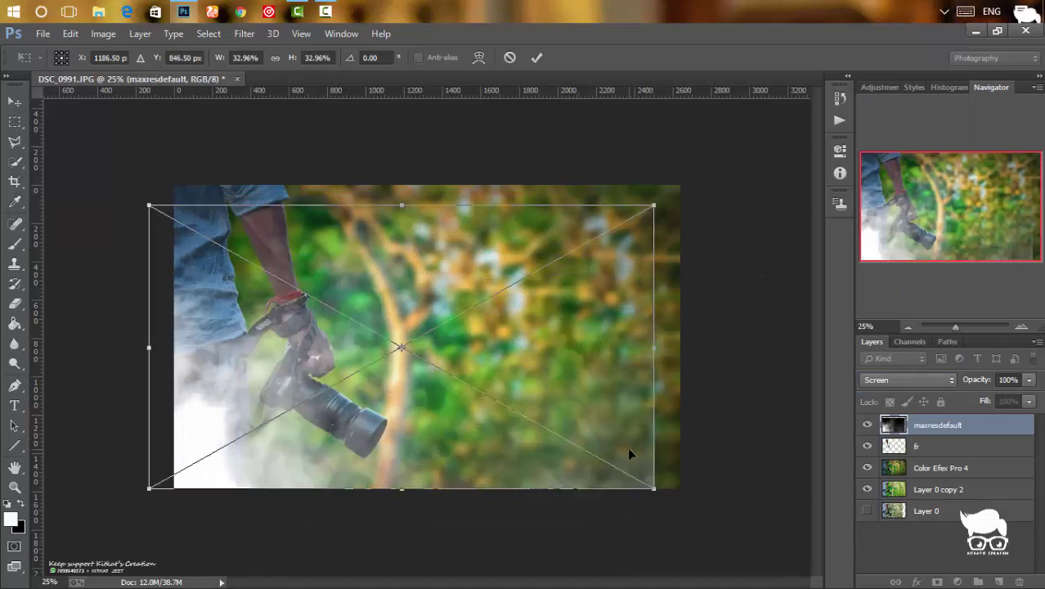
mouse_move(646, 469)
mouse_down()
mouse_move(672, 491)
mouse_move(688, 529)
mouse_up()
key(ctrl+z)
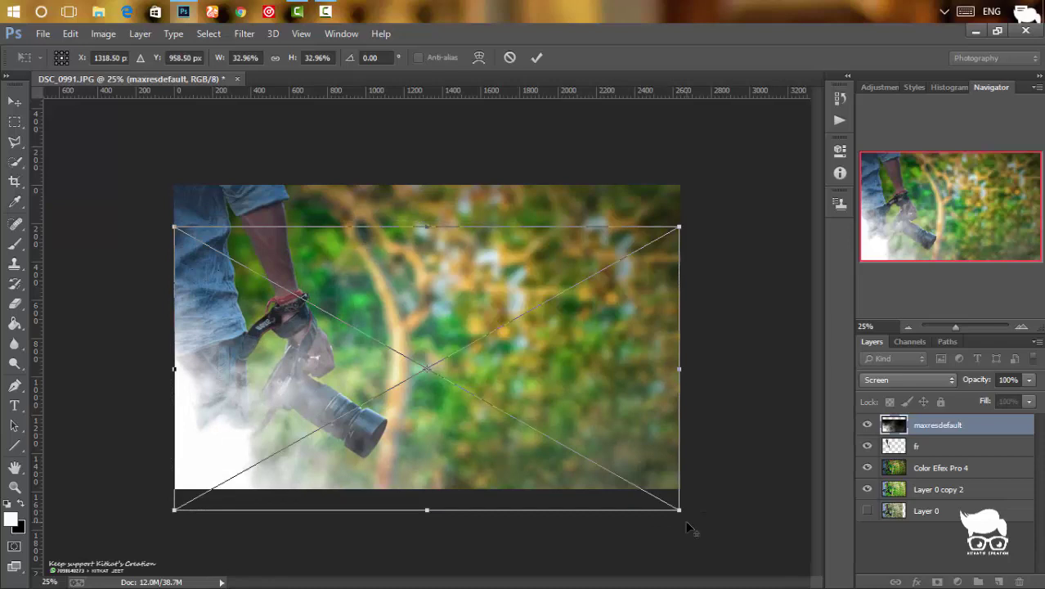
drag(688, 527, 683, 521)
drag(675, 512, 664, 478)
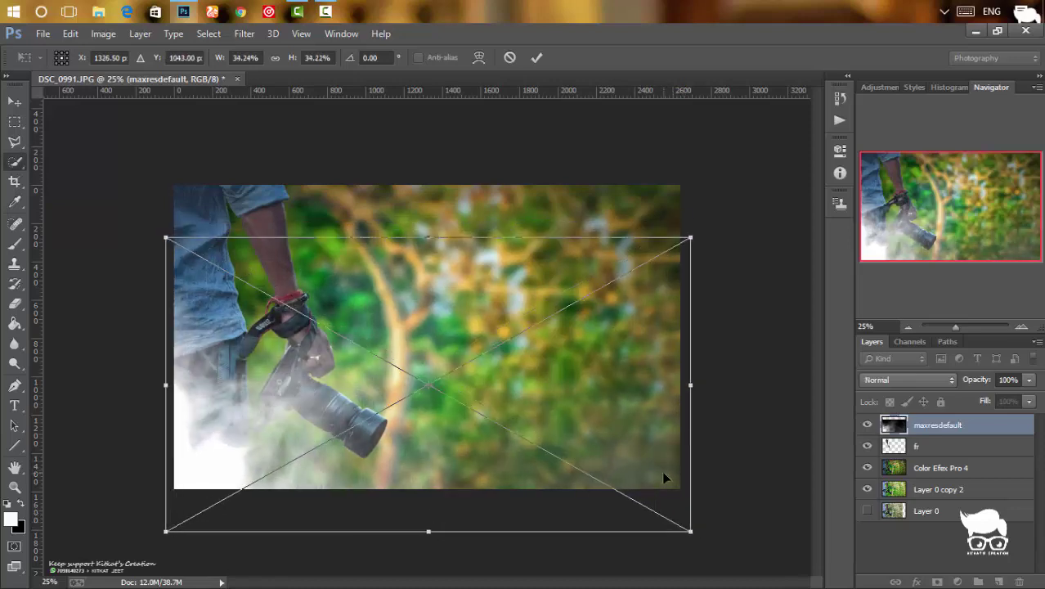
Step: Try flipping and repositioning the smoke horizontally, then undo that attempt
right_click(637, 427)
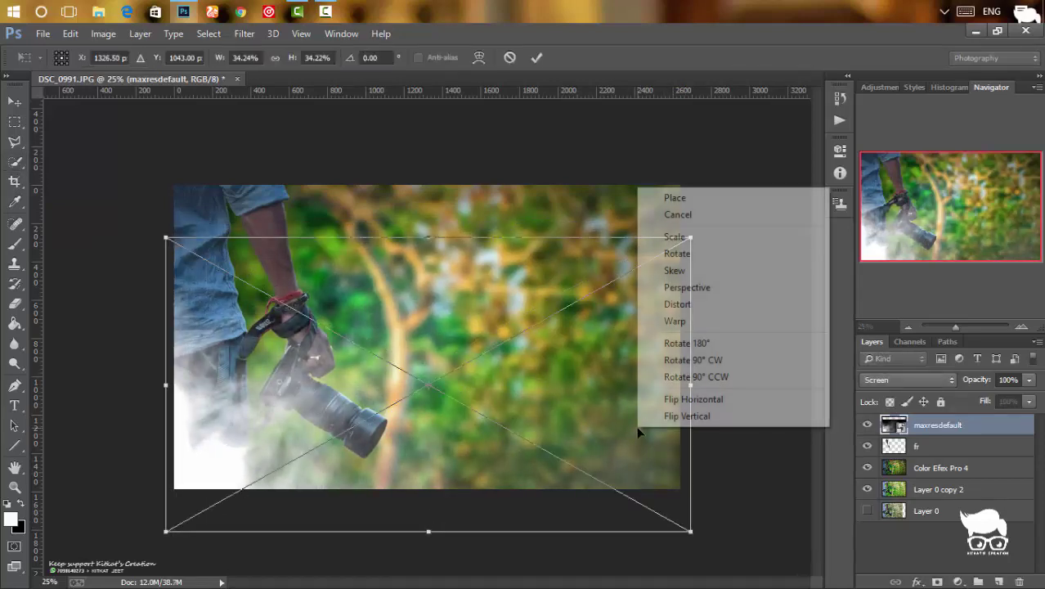
click(726, 399)
mouse_move(602, 445)
mouse_down()
mouse_move(558, 455)
mouse_move(598, 489)
mouse_up()
drag(688, 293, 694, 326)
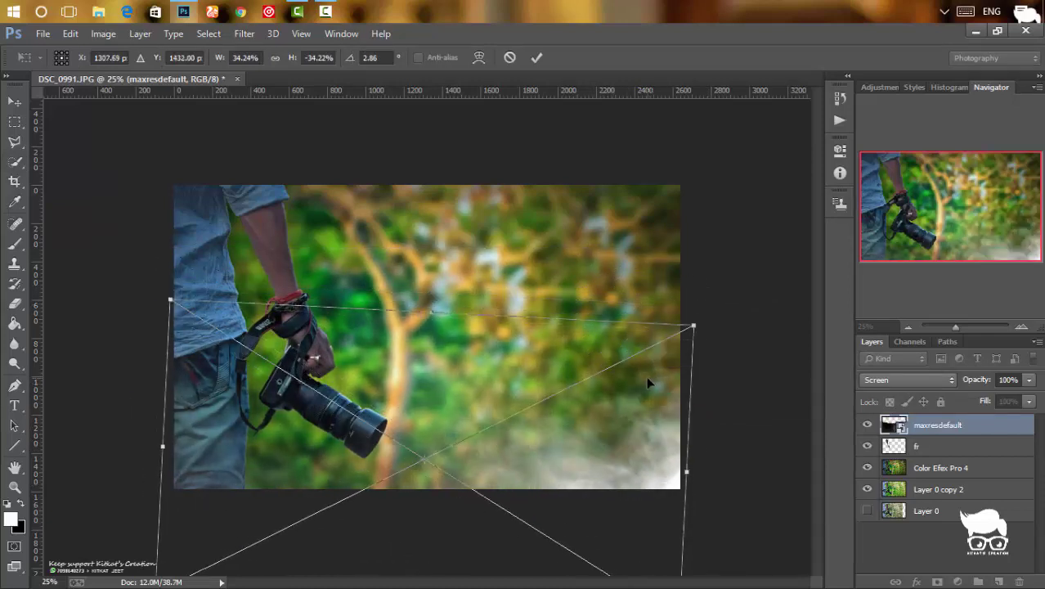
key(Return)
key(w)
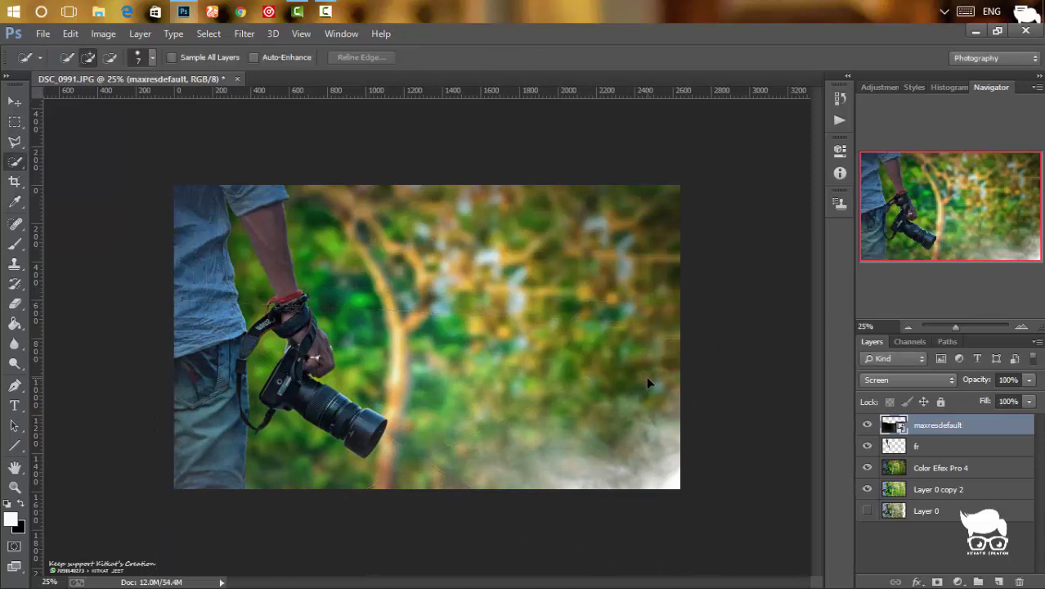
key(ctrl+z)
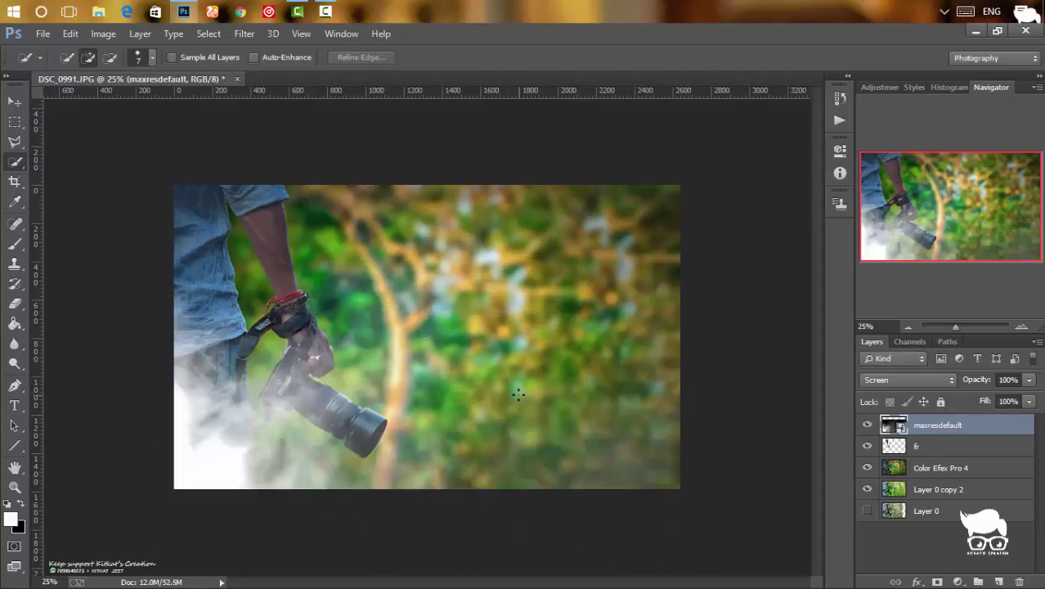
Step: Flip the smoke horizontally, scale it to about 44% at the lower right, and commit
key(ctrl+t)
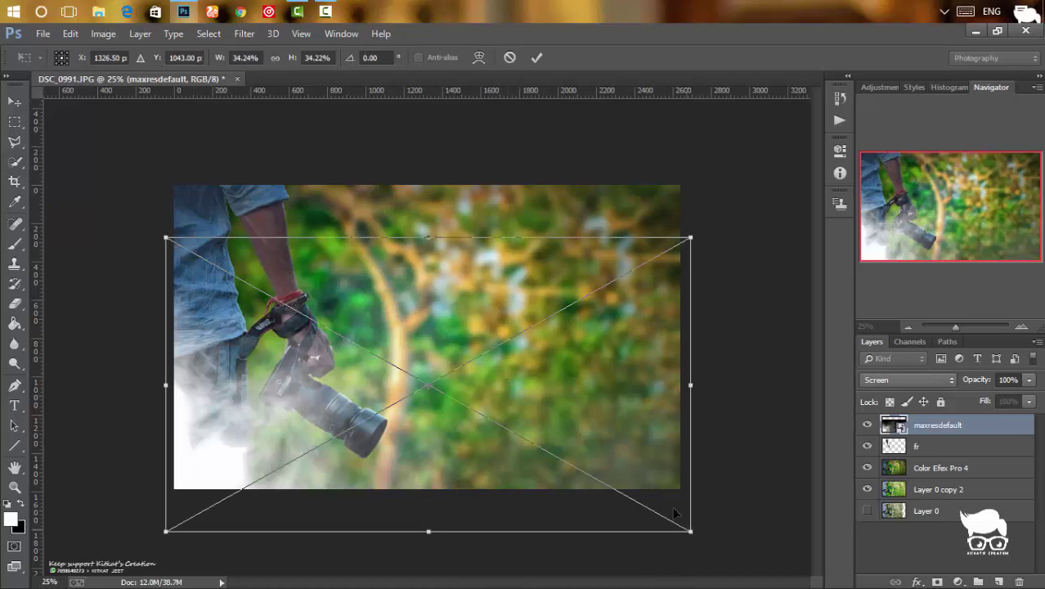
right_click(629, 452)
click(655, 420)
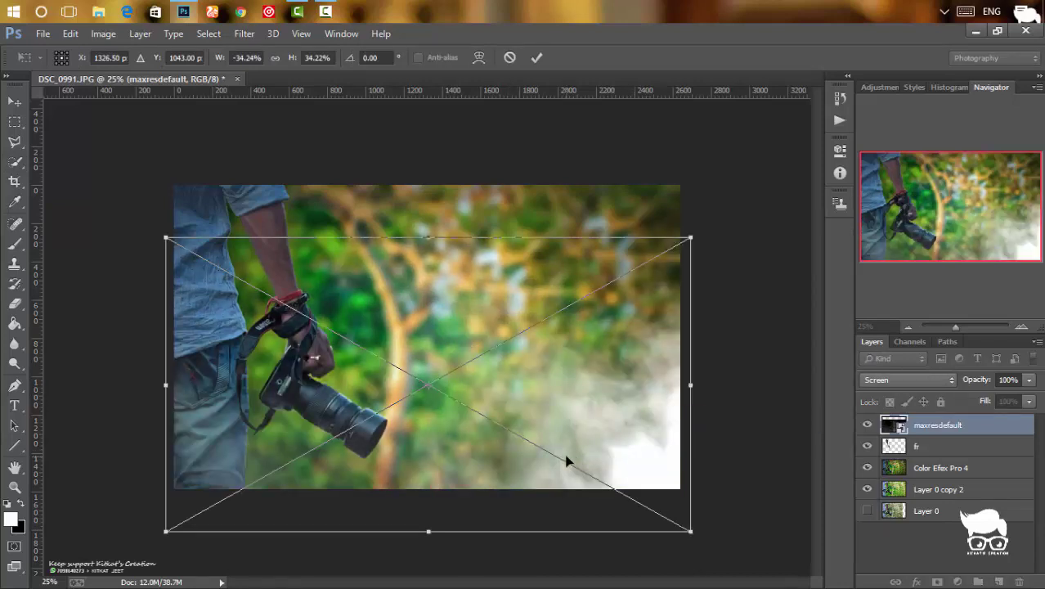
drag(660, 533, 728, 570)
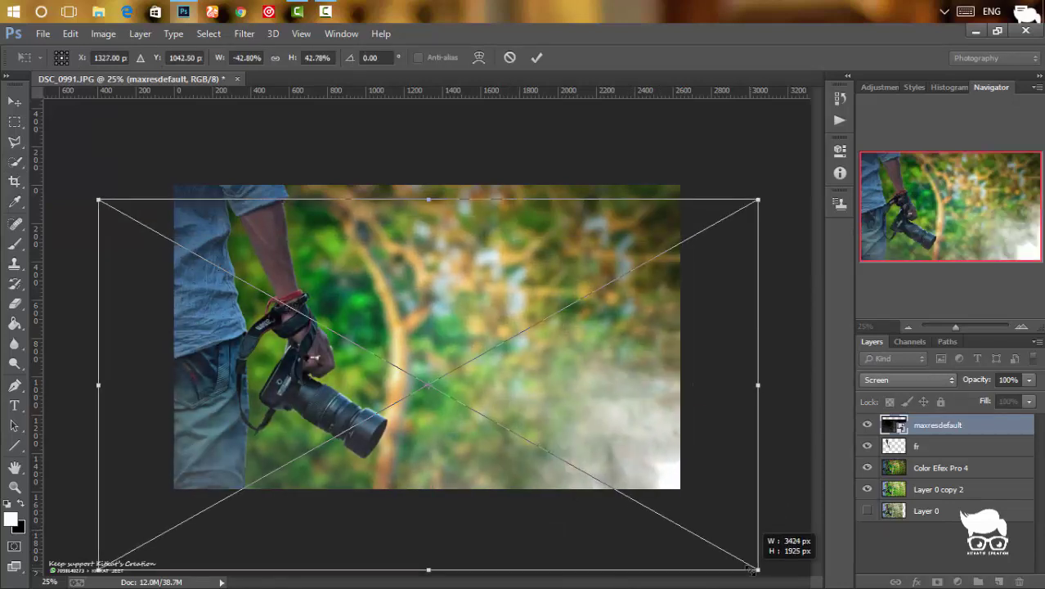
drag(676, 417, 679, 451)
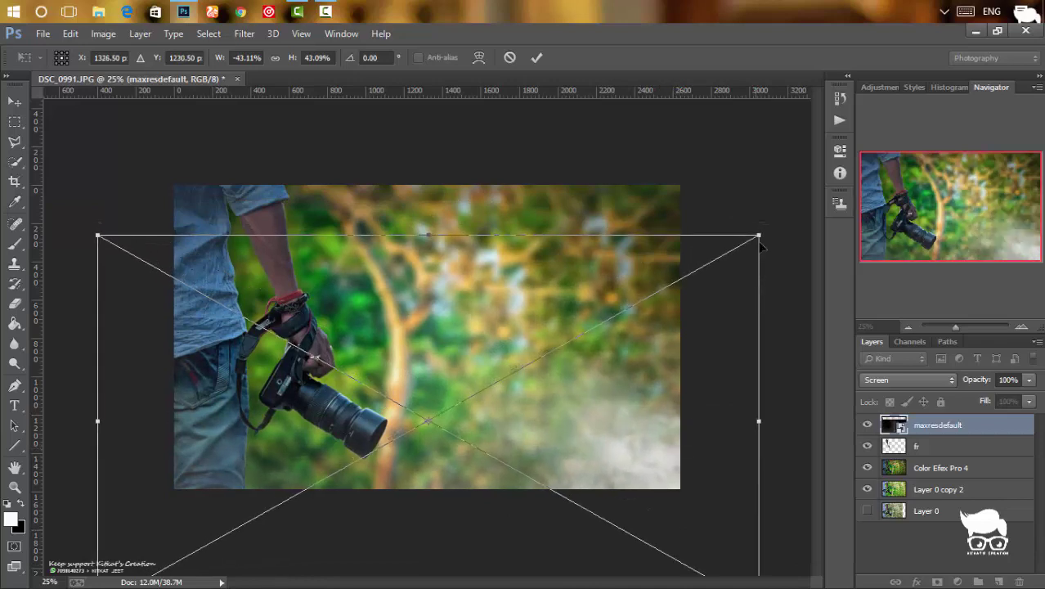
drag(760, 232, 769, 229)
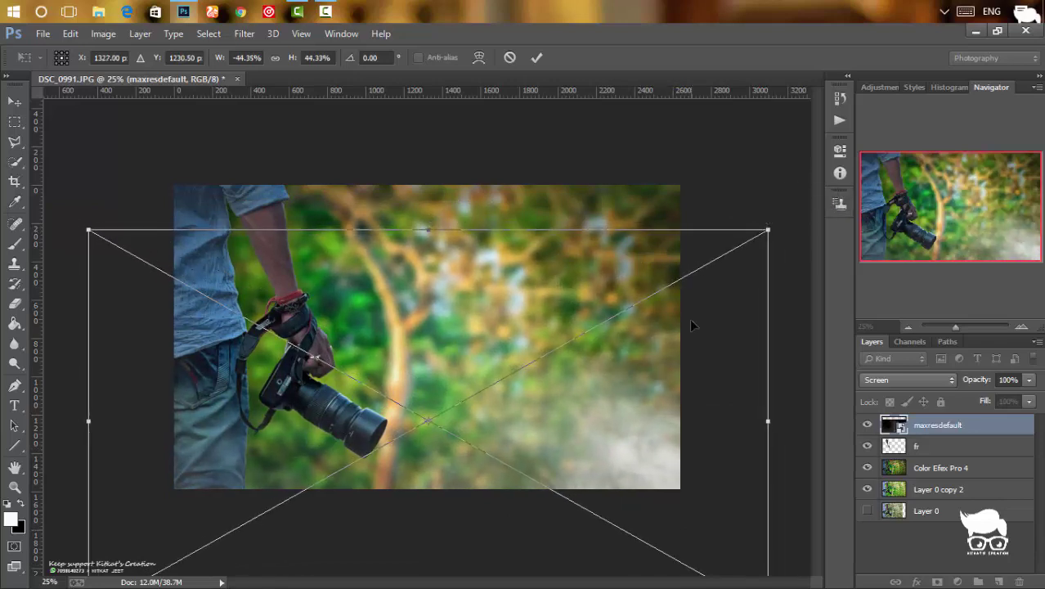
drag(691, 321, 690, 340)
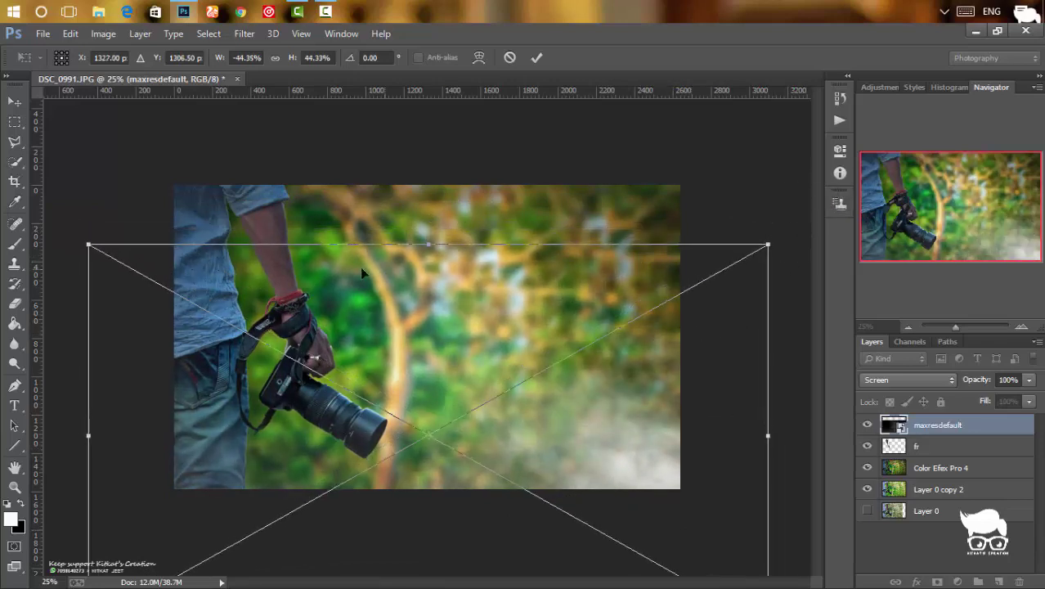
drag(549, 387, 606, 357)
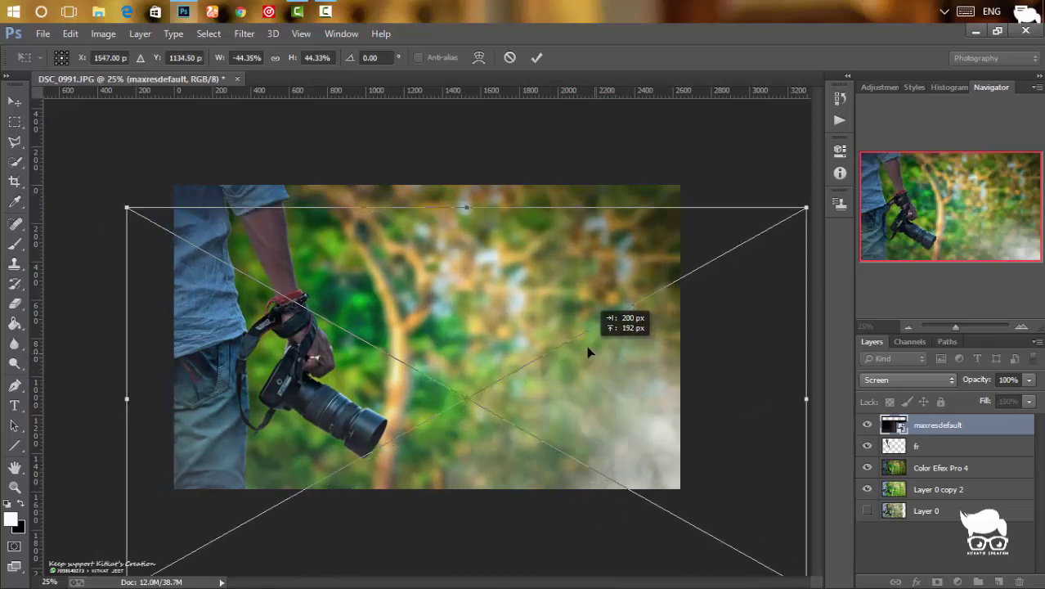
drag(605, 357, 599, 357)
key(Return)
Step: Erase the smoke haze across the top of the image
key(e)
scroll(599, 357, up, 2)
drag(107, 195, 735, 191)
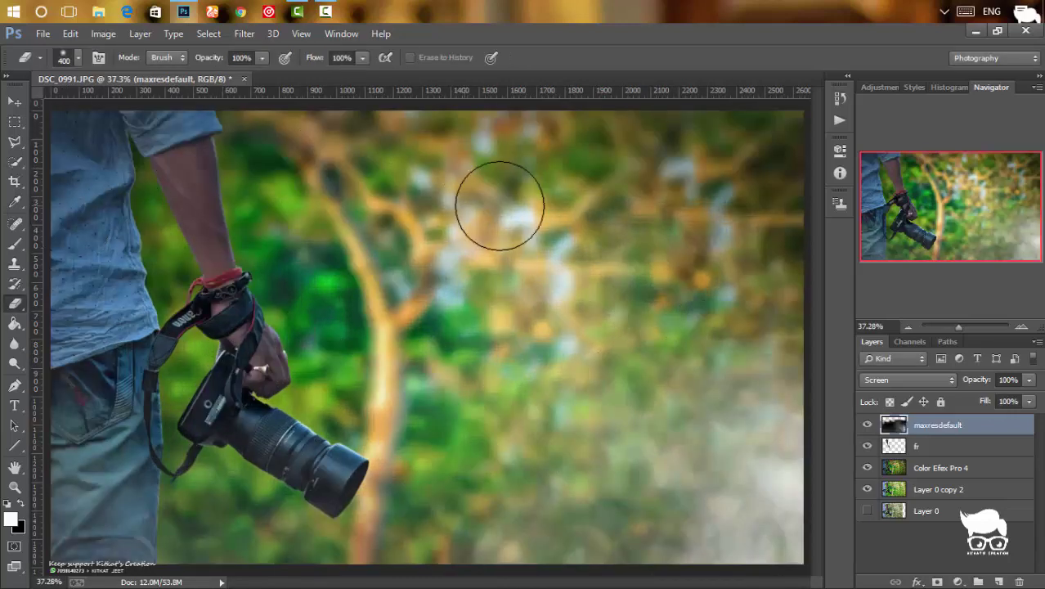
Step: Erase leftover smoke over the tree and lower-left jeans, and adjust Gaussian Blur settings
drag(361, 262, 292, 182)
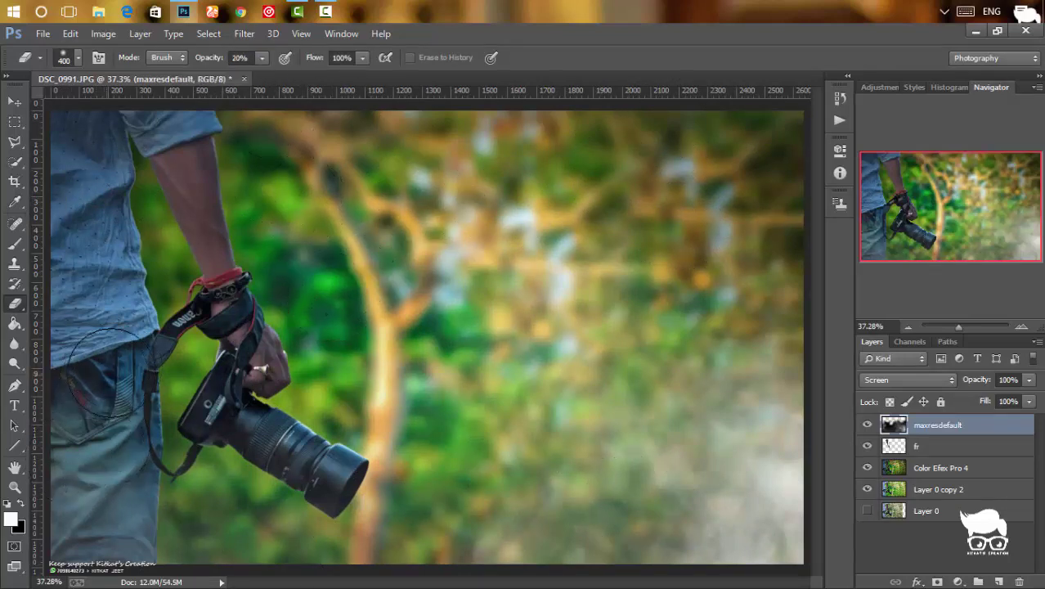
drag(104, 344, 96, 508)
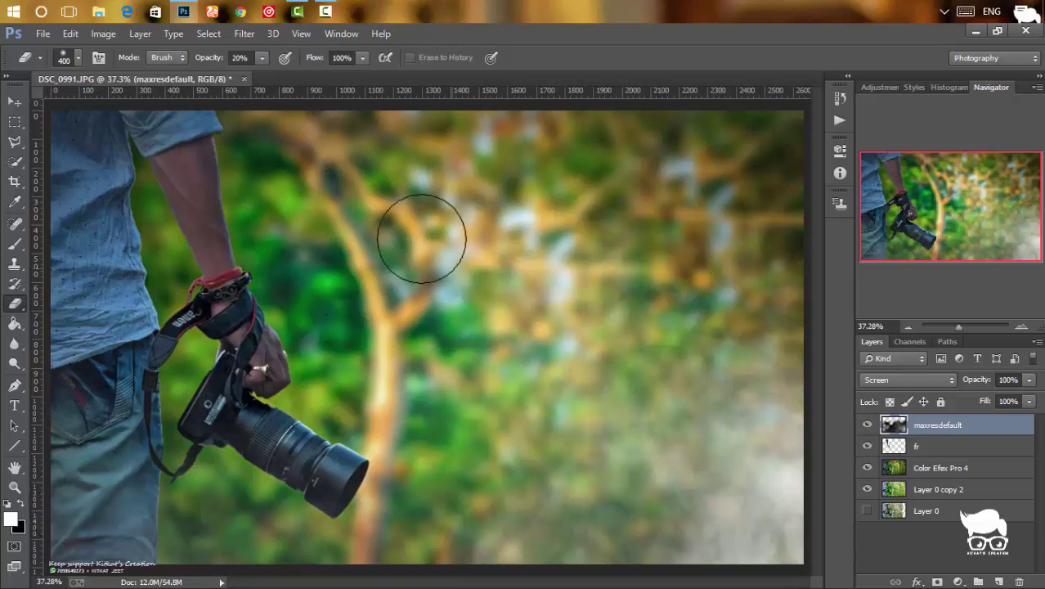
click(244, 34)
click(489, 325)
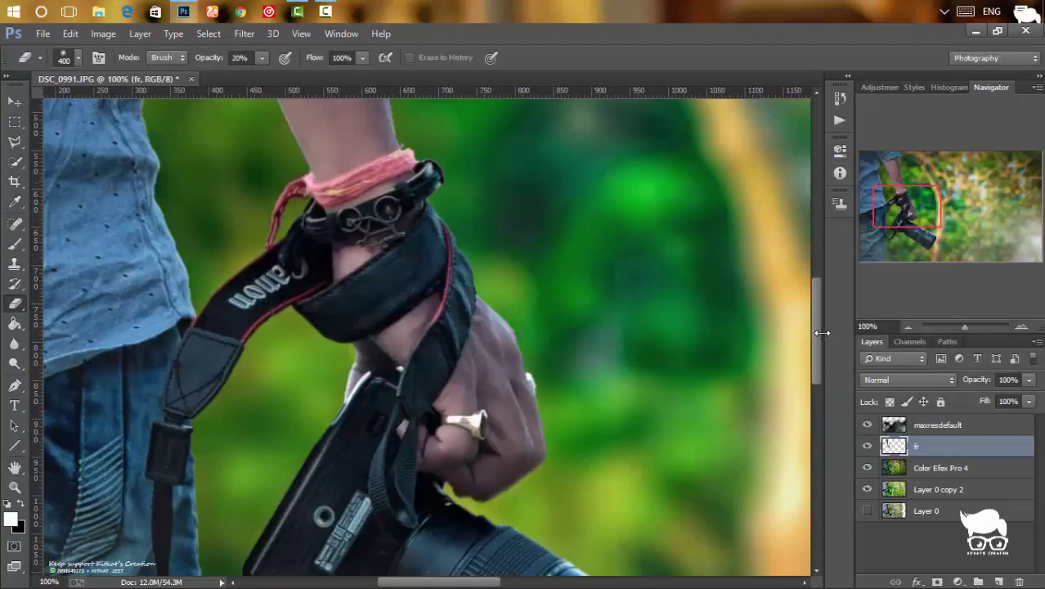
drag(815, 327, 814, 251)
Step: Duplicate fr to fr copy 2, hide the original, and pick a small soft brush
key(ctrl+j)
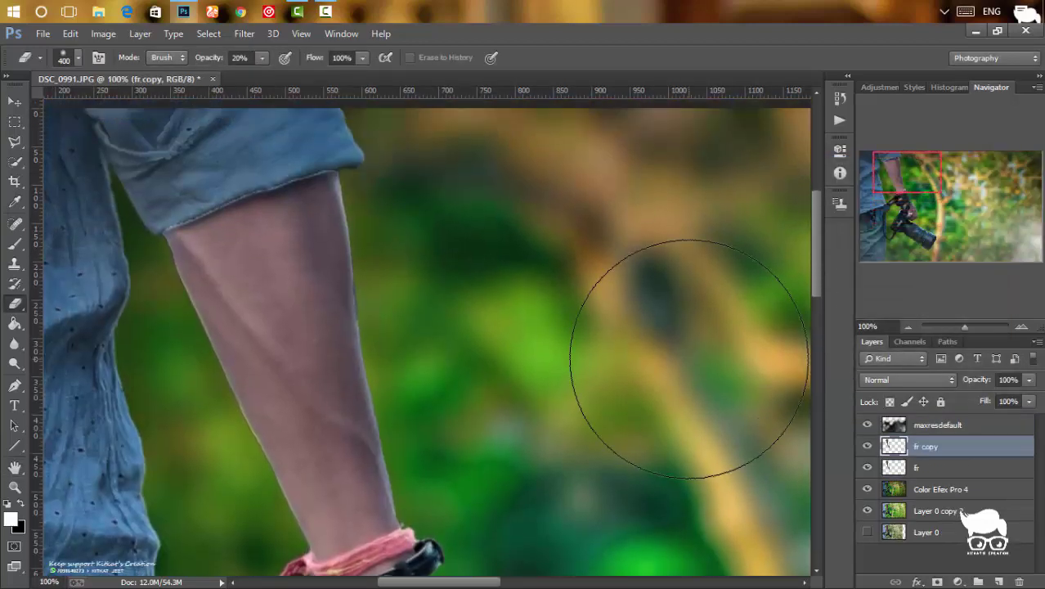
click(867, 467)
key(bracketleft)
key(bracketleft)
key(bracketleft)
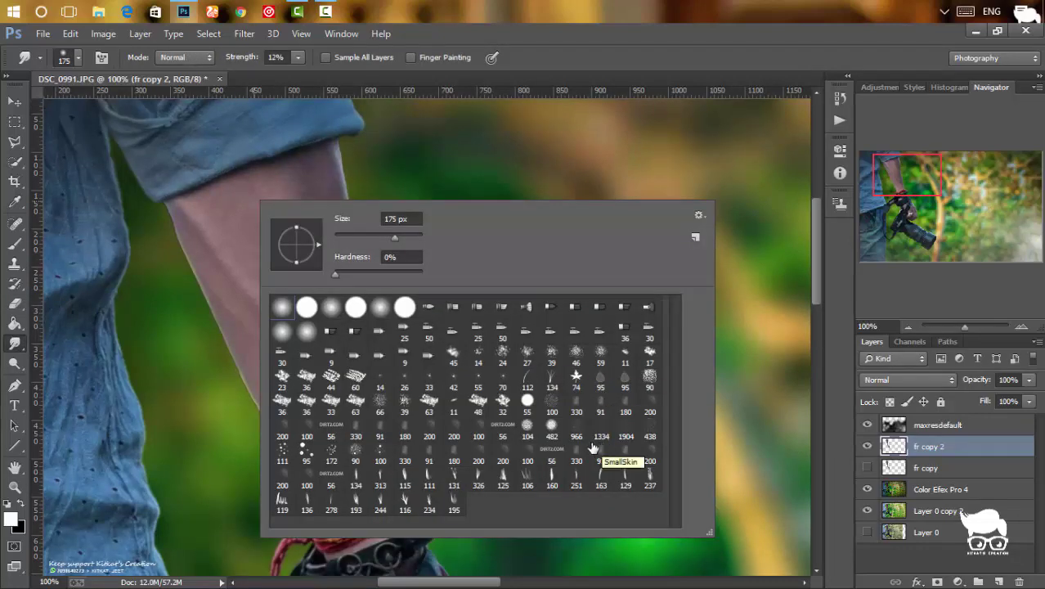
click(552, 425)
click(378, 236)
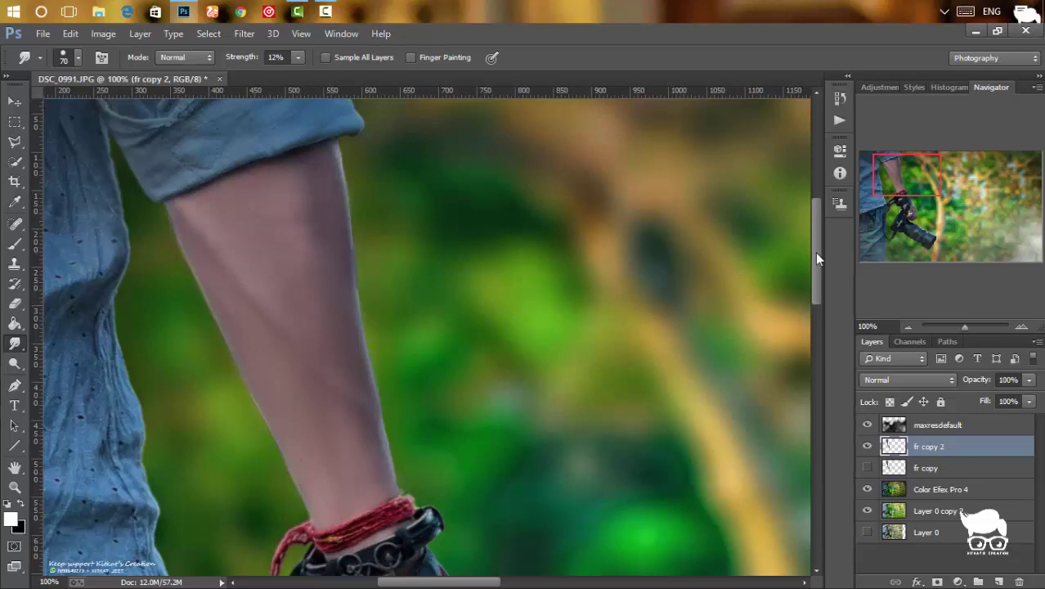
Step: Smudge the hand skin smooth around the ring, then launch Camera Raw Filter on fr copy 2
drag(815, 252, 795, 324)
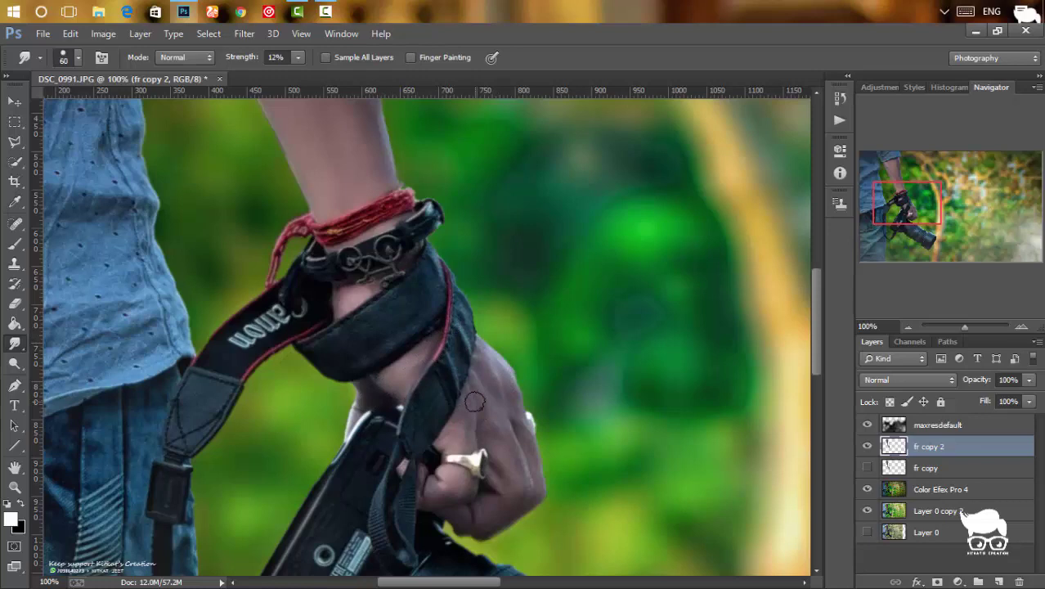
mouse_move(476, 401)
mouse_down()
mouse_move(450, 435)
mouse_move(504, 497)
mouse_up()
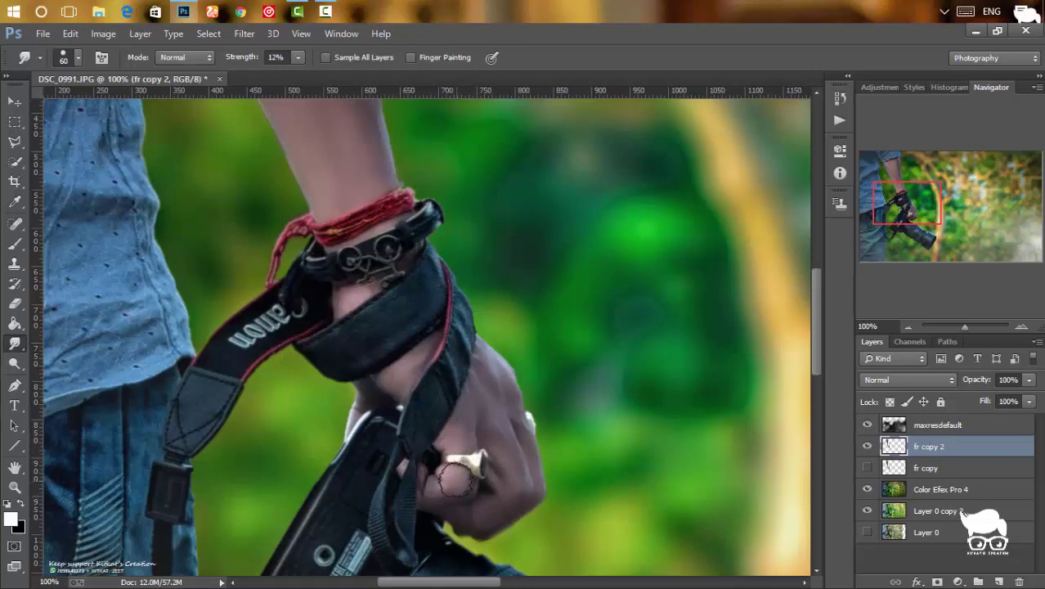
mouse_move(456, 479)
mouse_down()
mouse_move(451, 496)
mouse_move(454, 439)
mouse_up()
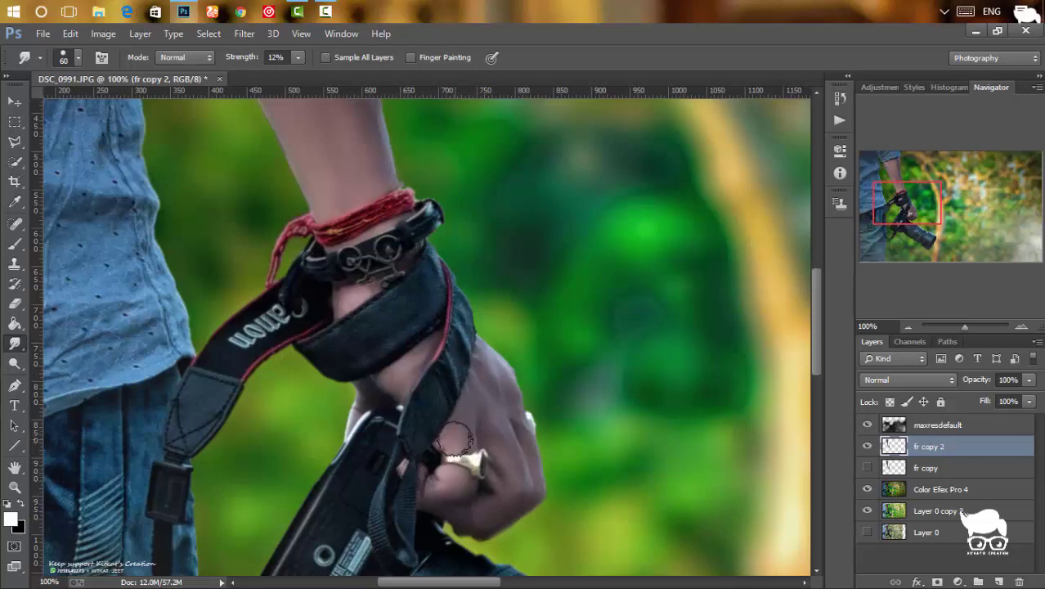
click(903, 491)
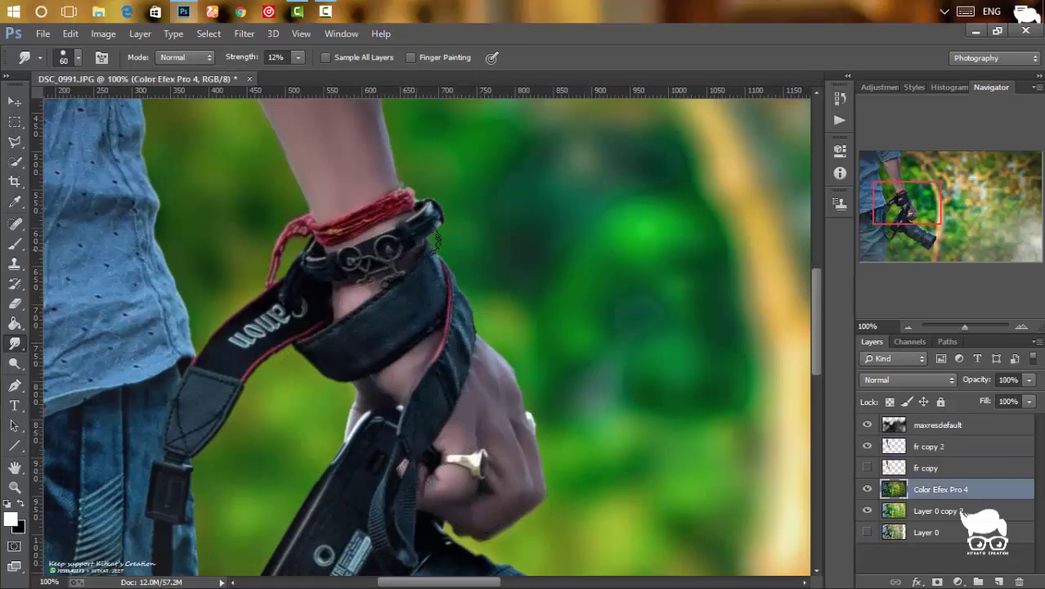
click(931, 446)
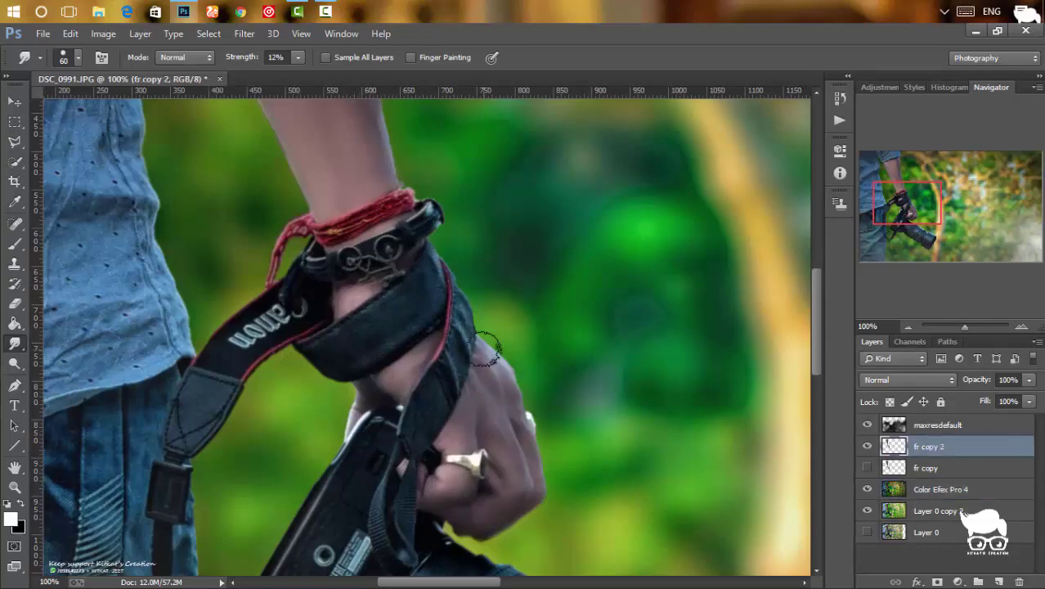
key(ctrl+0)
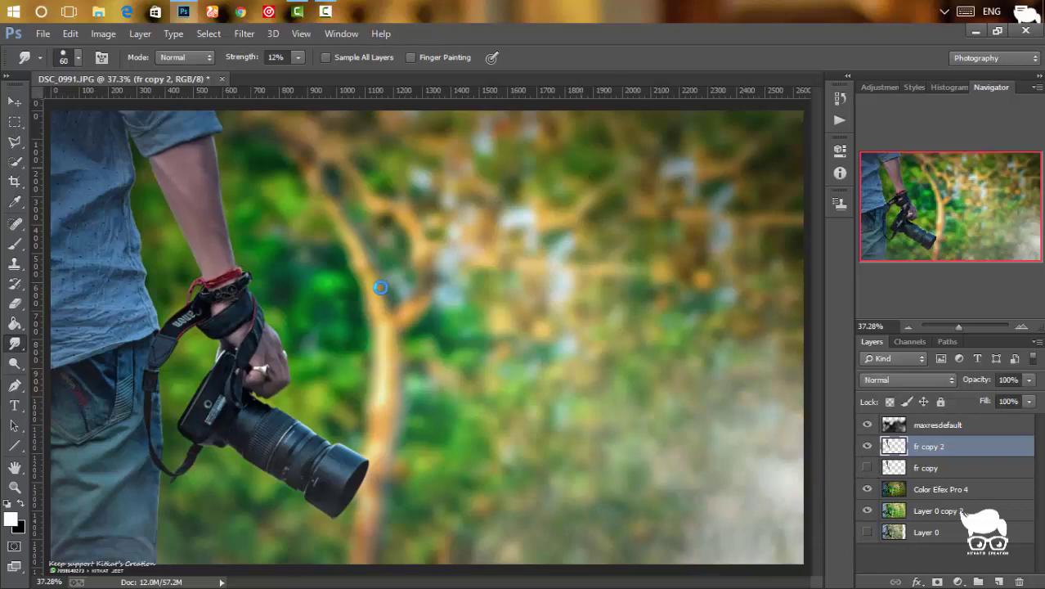
key(ctrl+shift+a)
Step: In Camera Raw, set luminance noise reduction 20, temperature +2 and tint +1
click(804, 198)
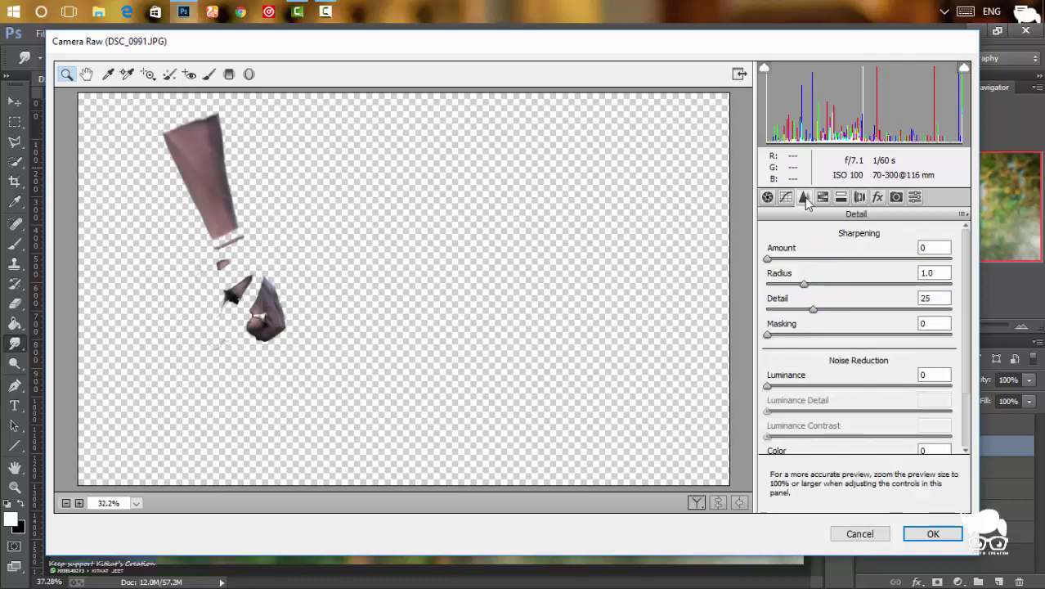
click(820, 386)
text(20)
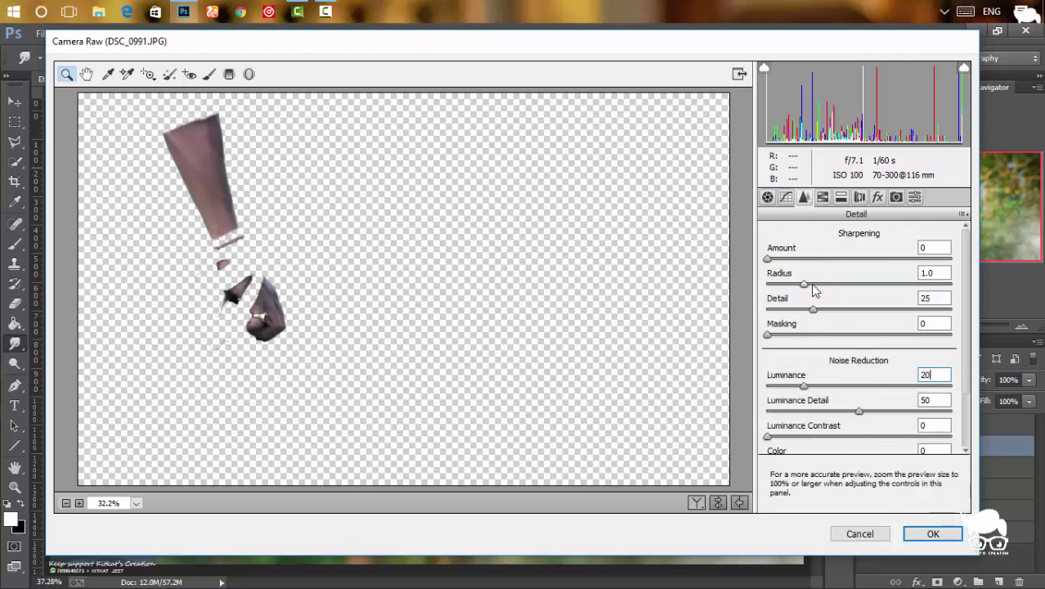
click(768, 197)
drag(809, 261, 821, 262)
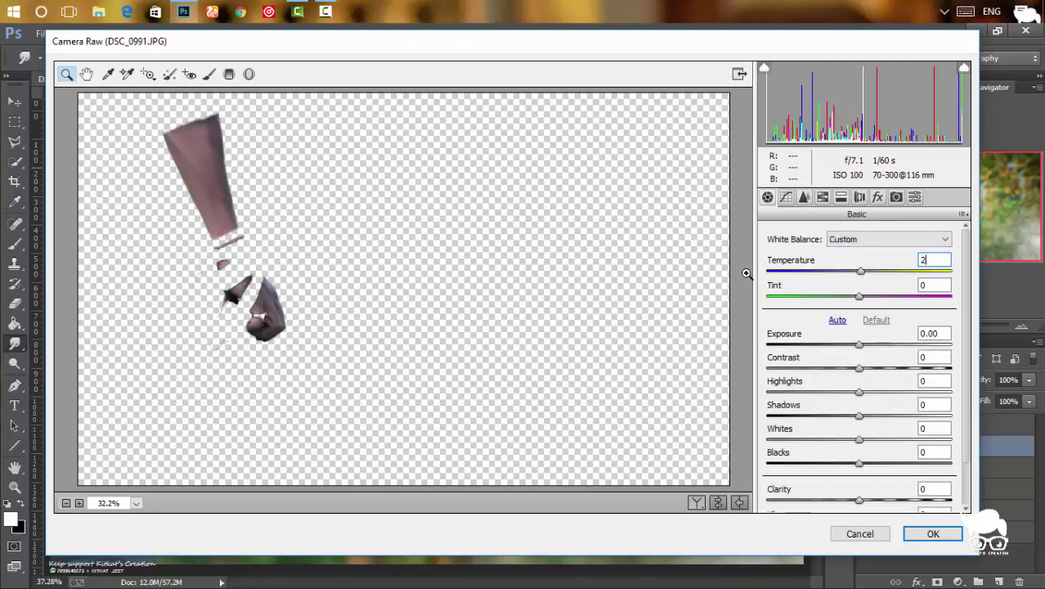
double_click(933, 285)
text(+1)
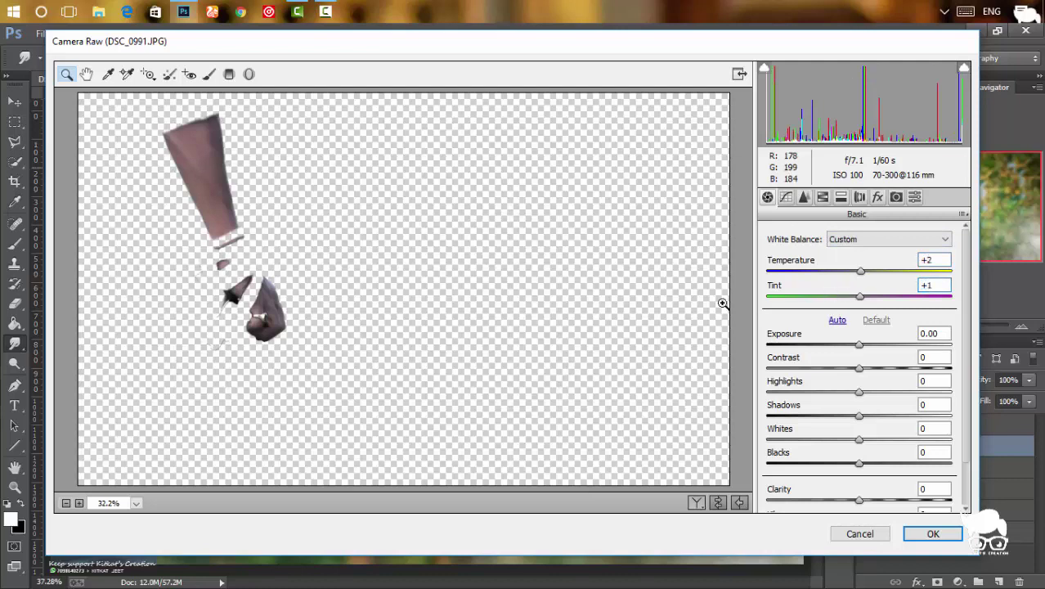
key(Return)
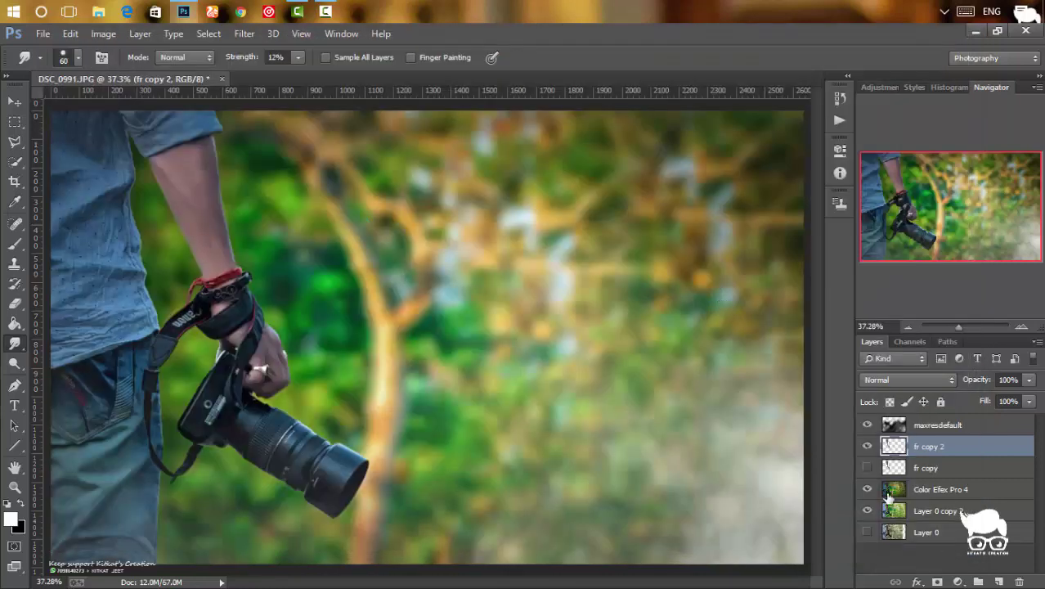
Step: Set the maxresdefault overlay layer's opacity to 70%
click(868, 446)
click(869, 446)
click(869, 446)
click(962, 424)
click(1029, 380)
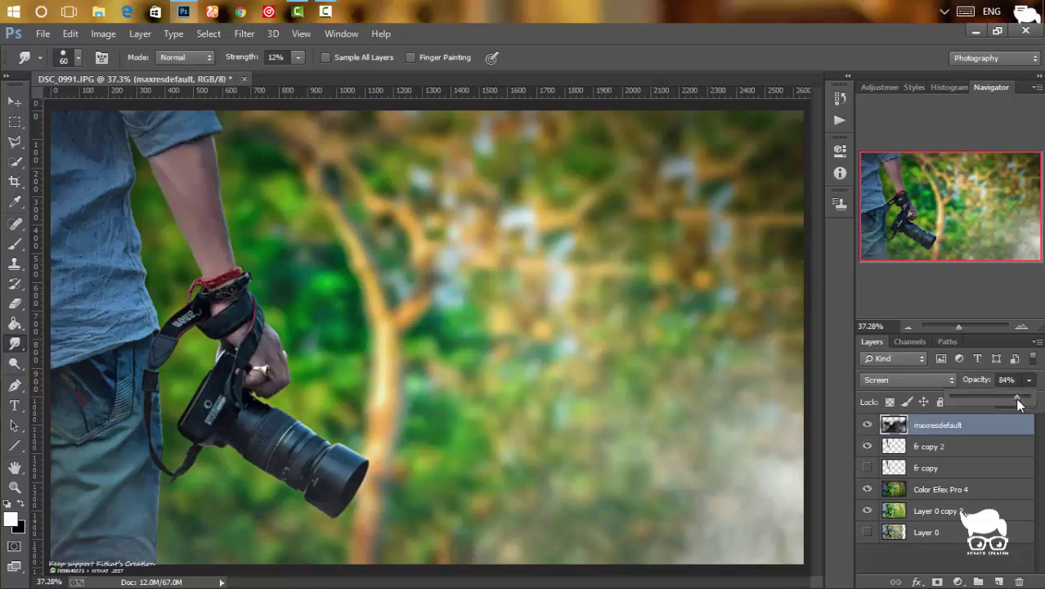
drag(1019, 403, 1011, 396)
text(70)
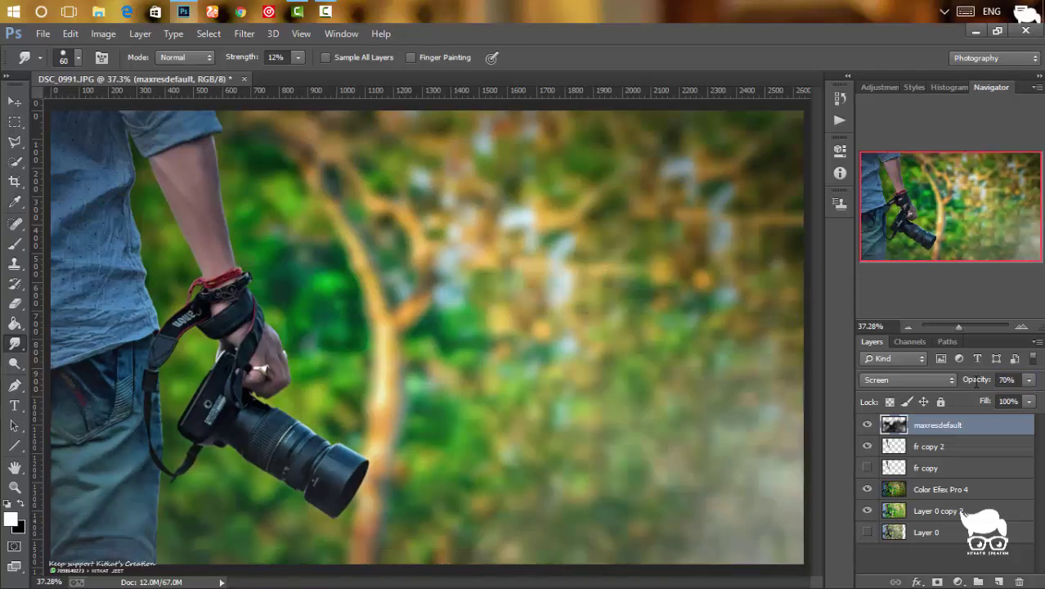
click(946, 488)
Step: Delete fr copy, duplicate the Color Efex Pro 4 layer and apply Oil Paint to it
click(947, 471)
key(Delete)
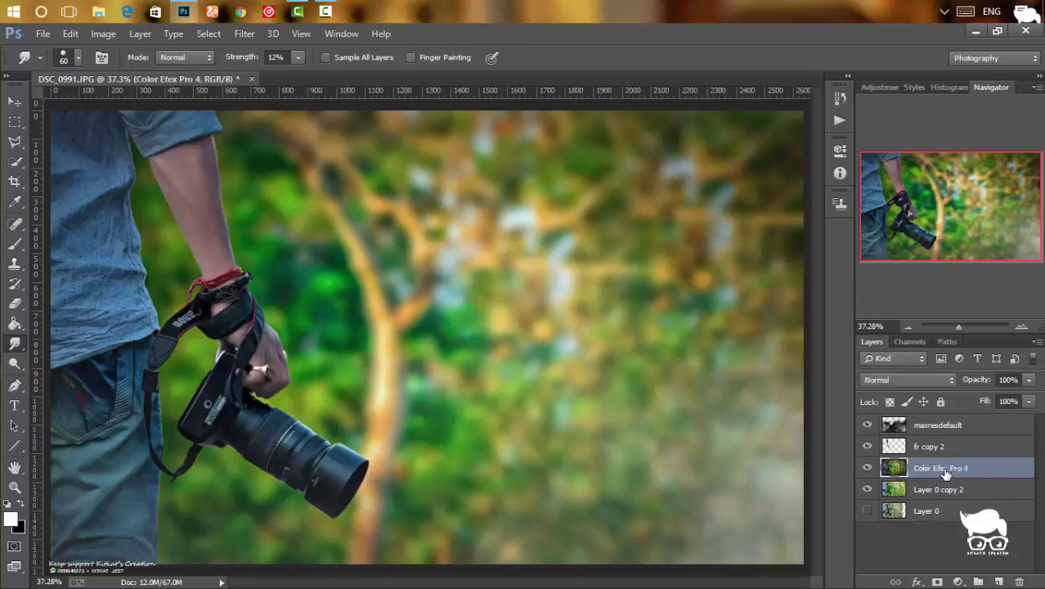
key(ctrl+j)
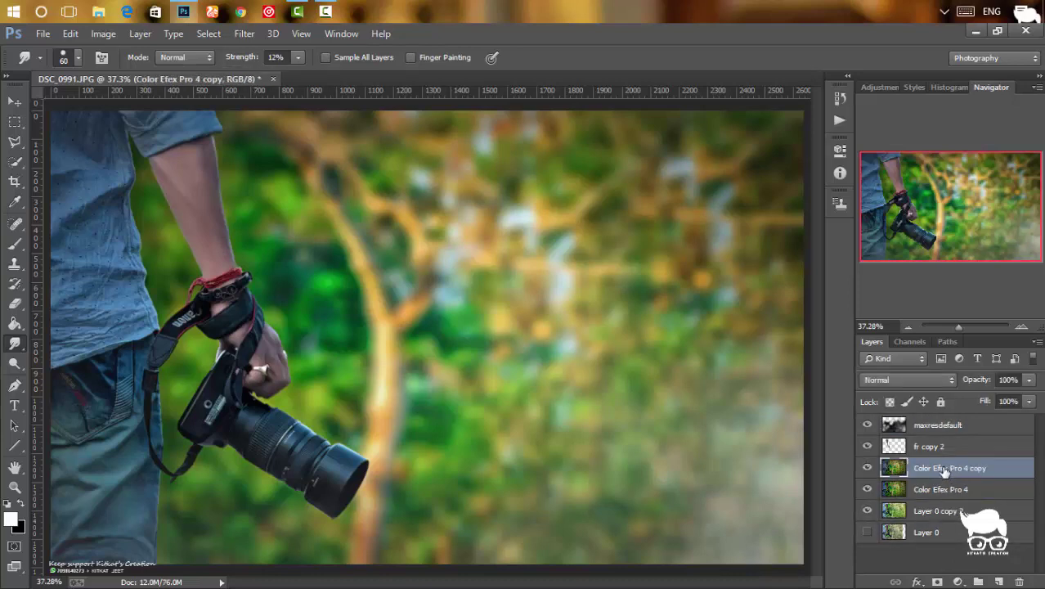
click(244, 33)
click(253, 177)
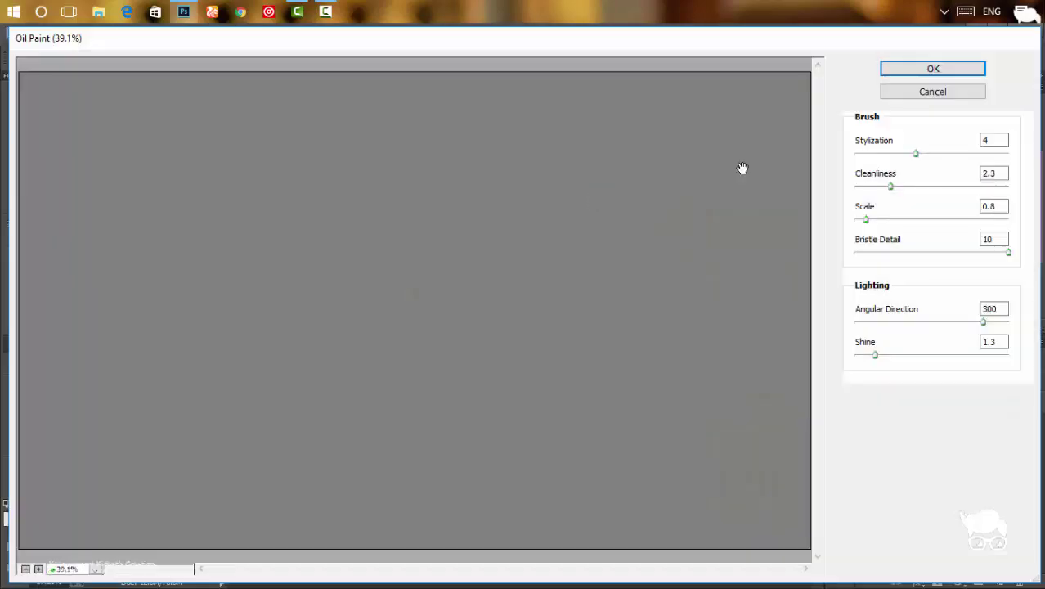
key(Return)
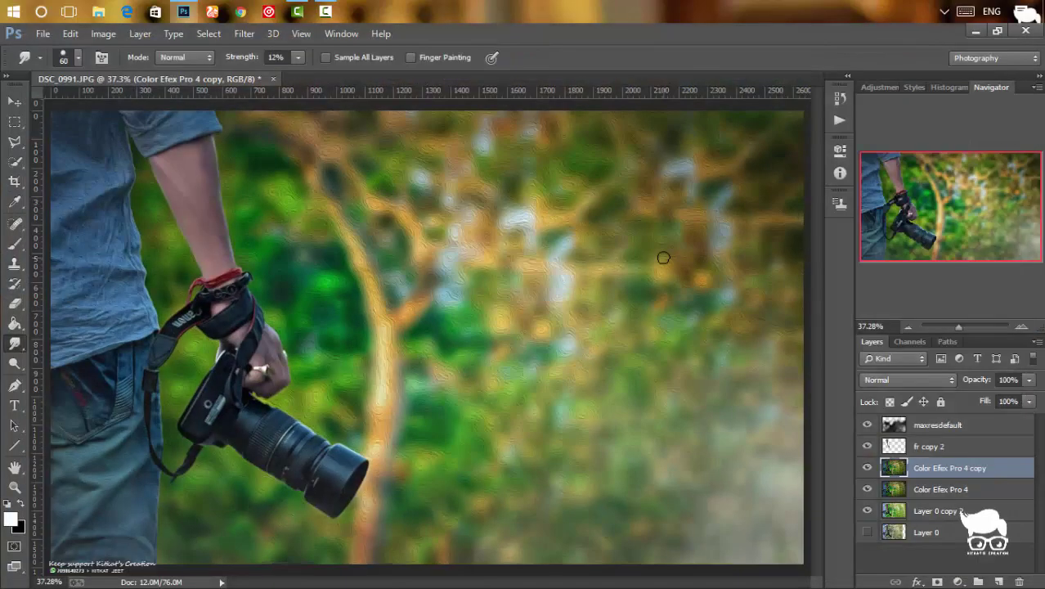
Step: Merge the oil-painted copy down into Layer 0 copy 2
key(ctrl+plus)
right_click(942, 463)
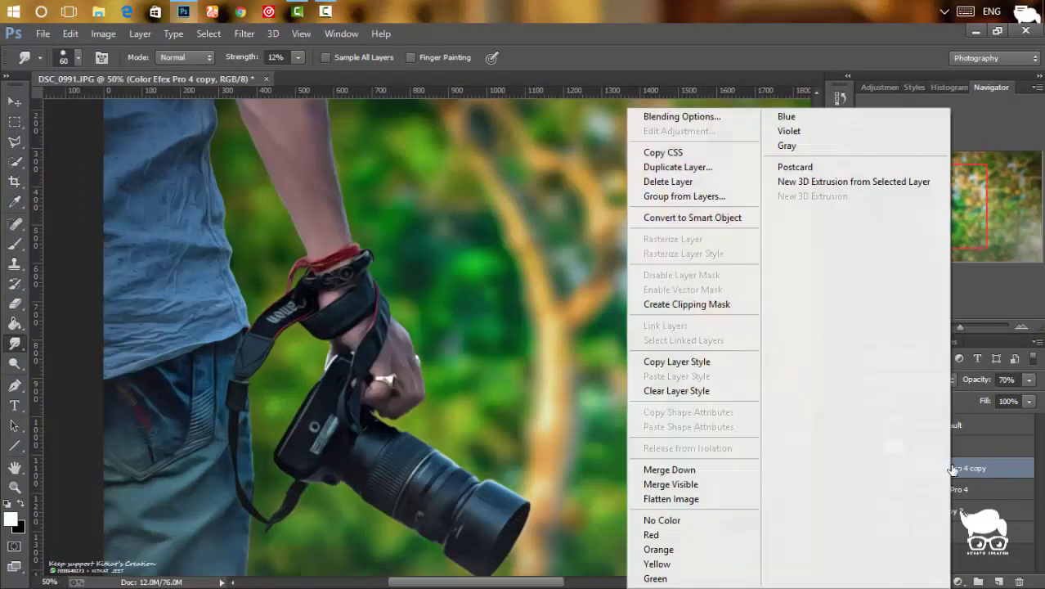
click(728, 474)
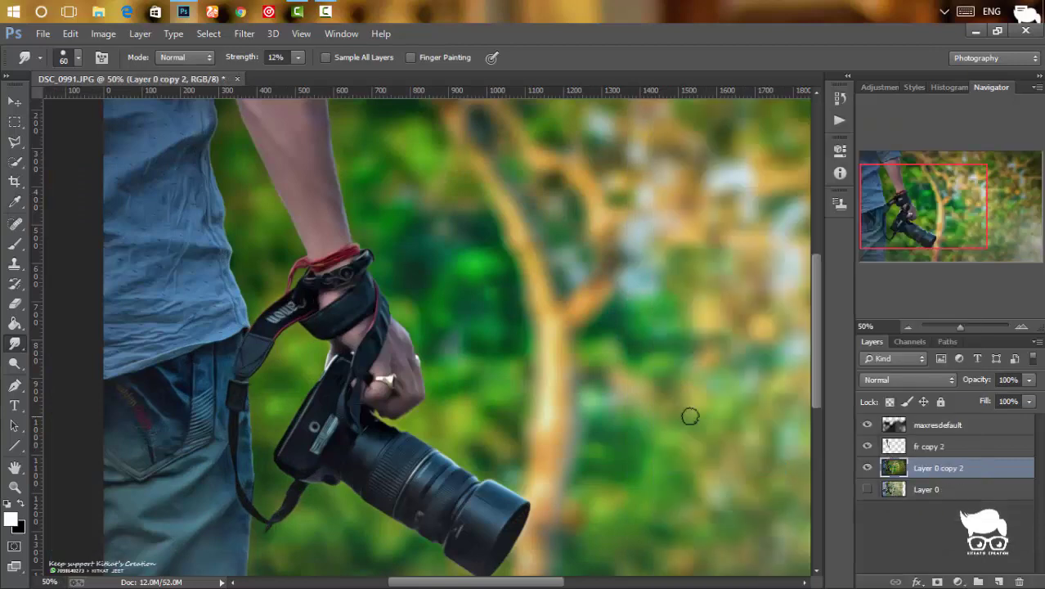
key(ctrl+0)
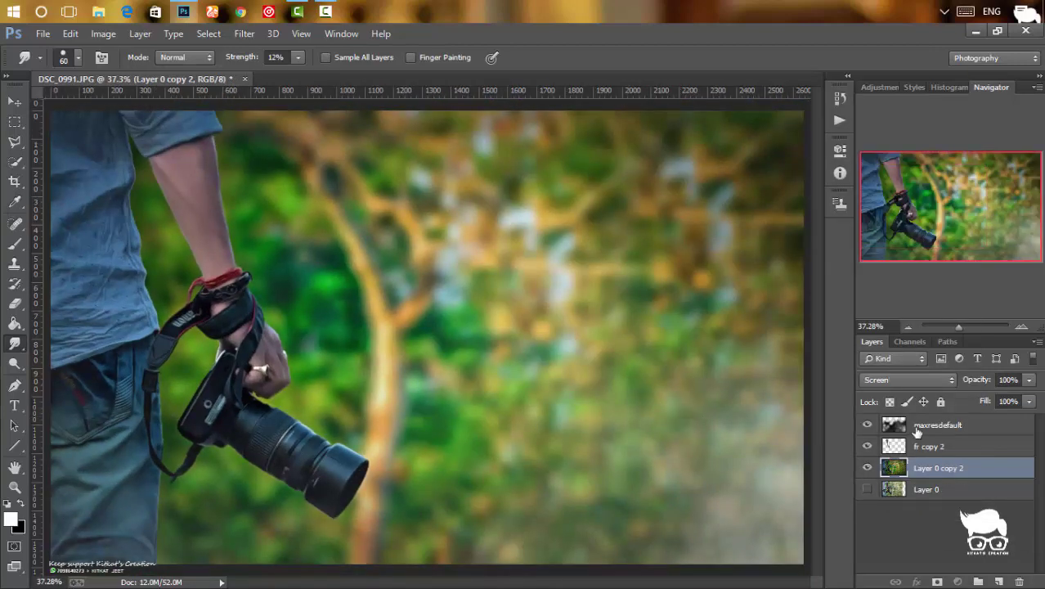
click(917, 432)
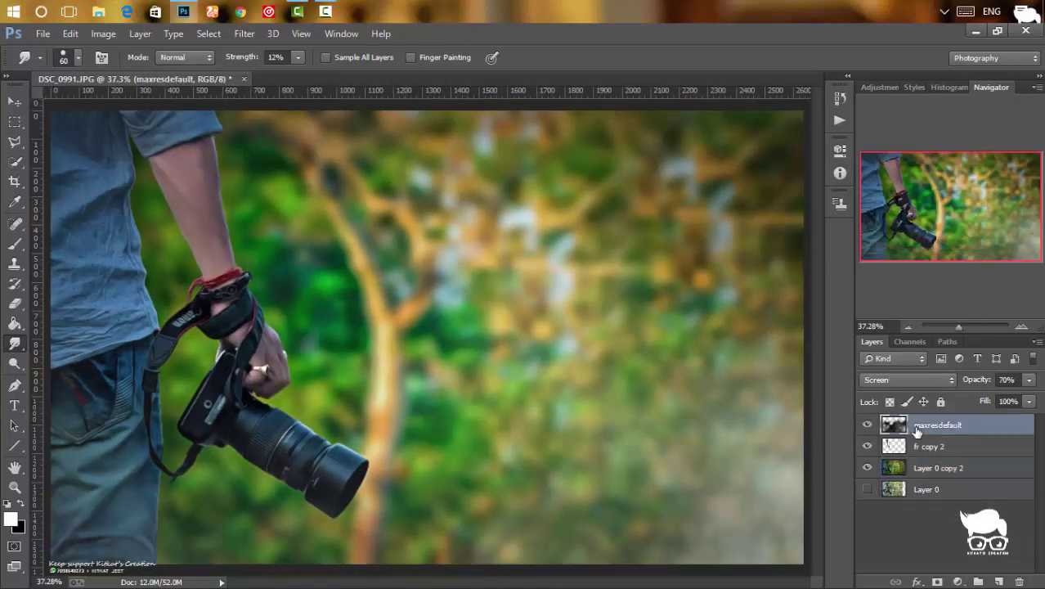
Step: Place glow image 1 from the Background folder and set it to Screen blend mode
click(40, 34)
click(80, 253)
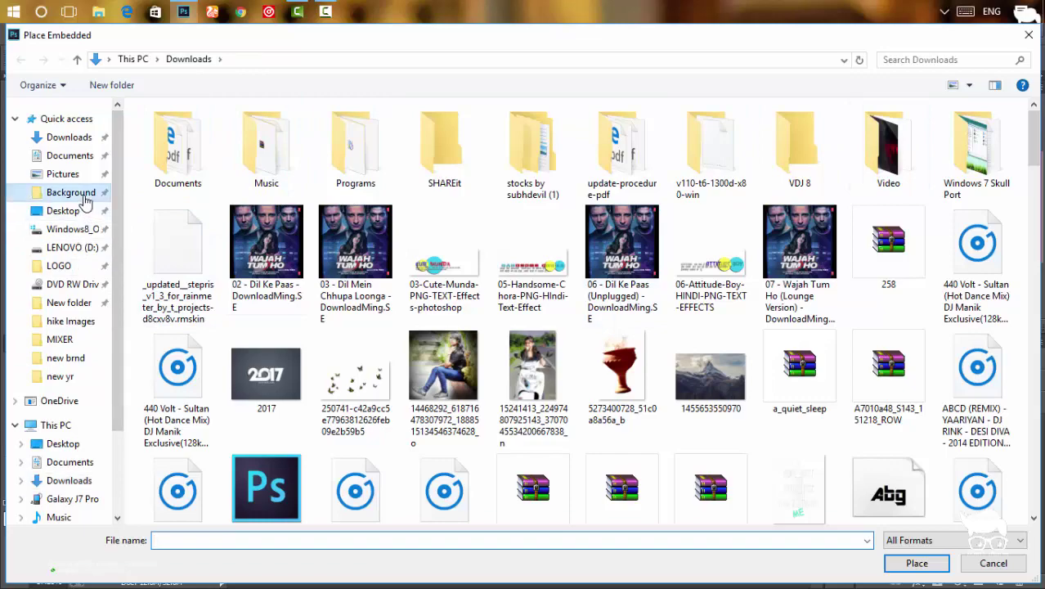
click(70, 192)
double_click(342, 169)
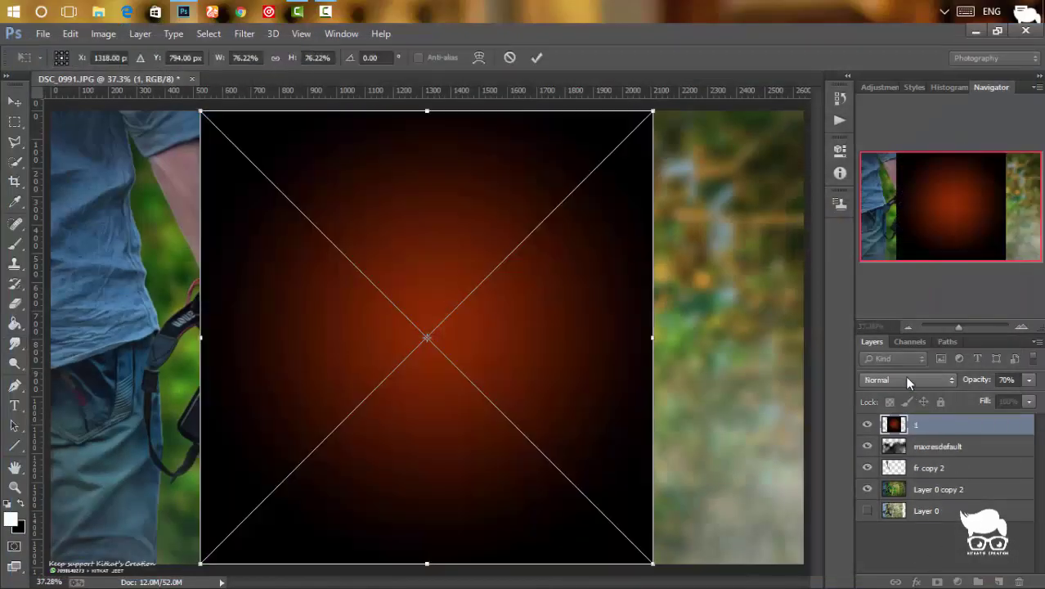
click(906, 379)
click(907, 124)
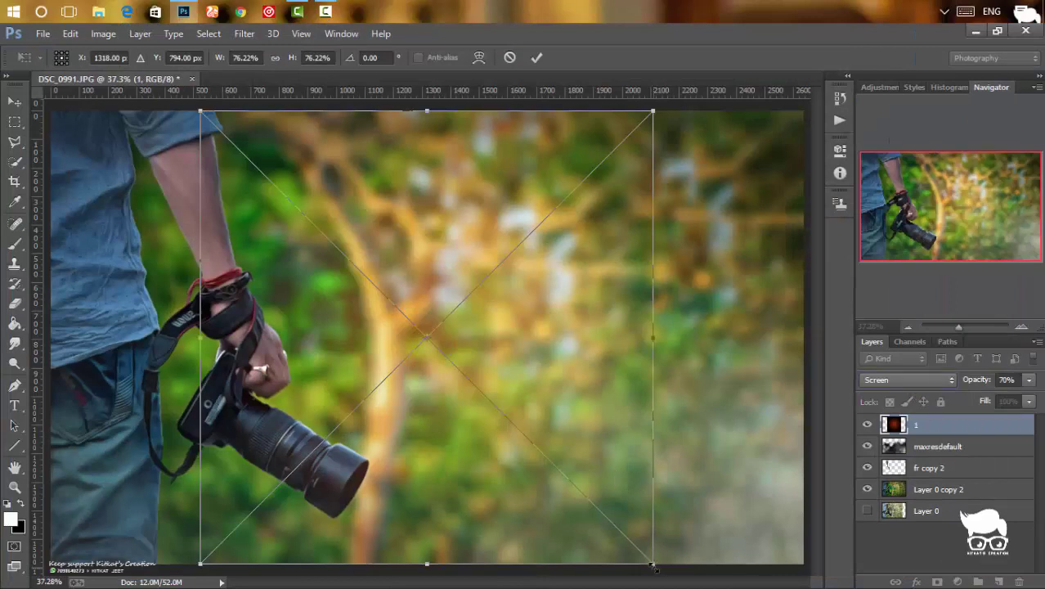
Step: Scale the glow to about 35% and position it over the camera lens
drag(653, 566, 464, 457)
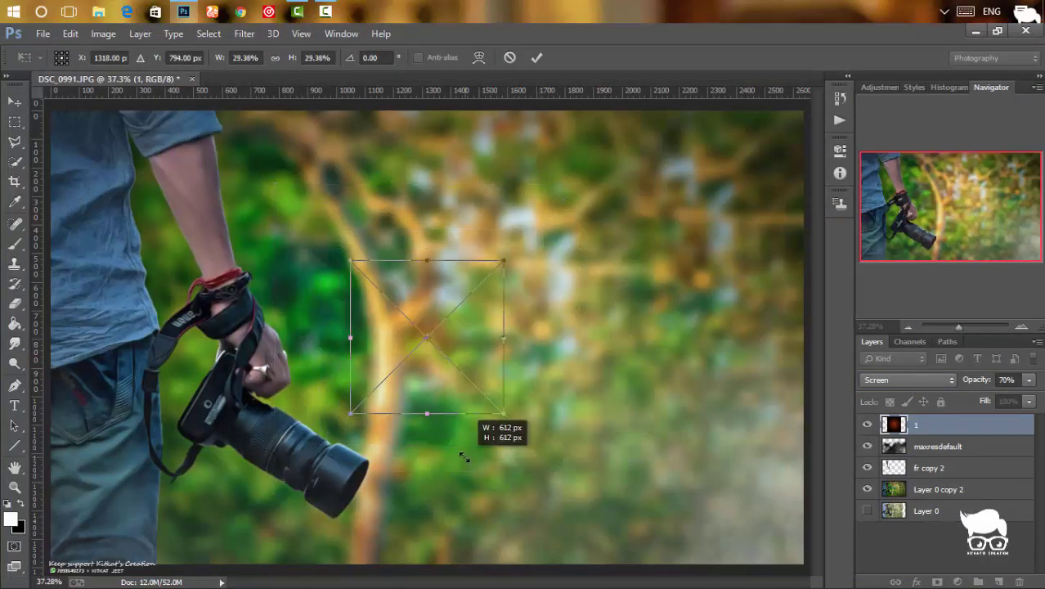
drag(465, 314, 218, 369)
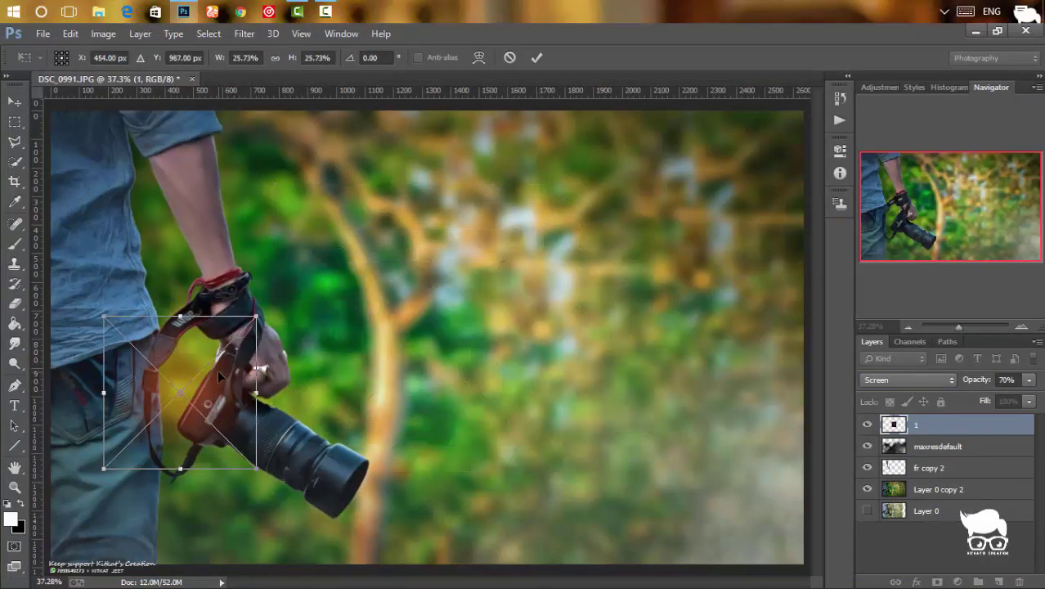
drag(257, 470, 286, 498)
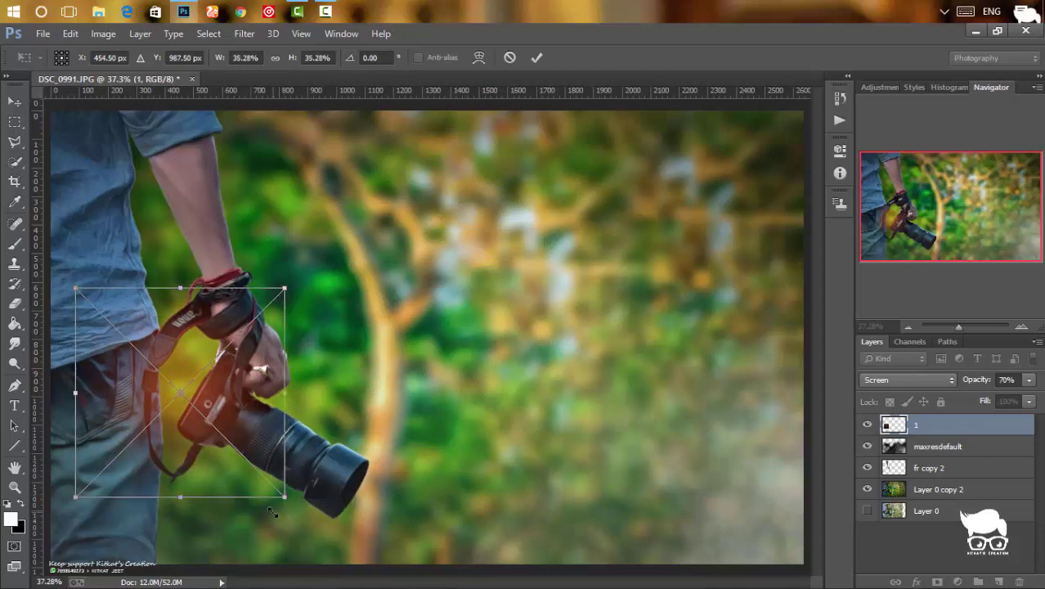
drag(234, 443, 338, 511)
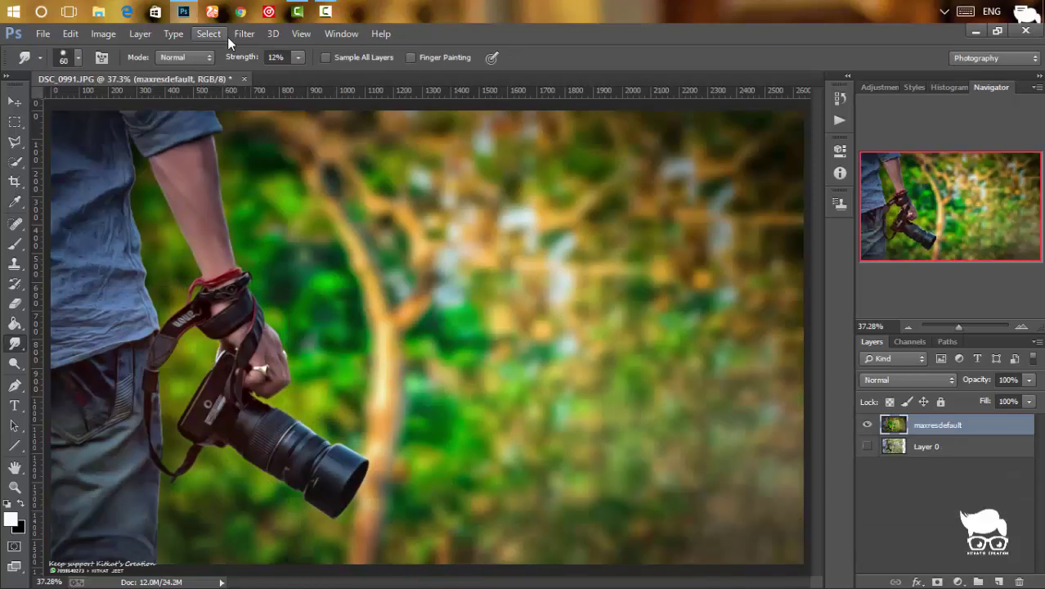
Step: In Color Efex Pro 4, try Pro Contrast and Remove Color Cast, then disable Remove Color Cast
click(241, 34)
mouse_move(272, 428)
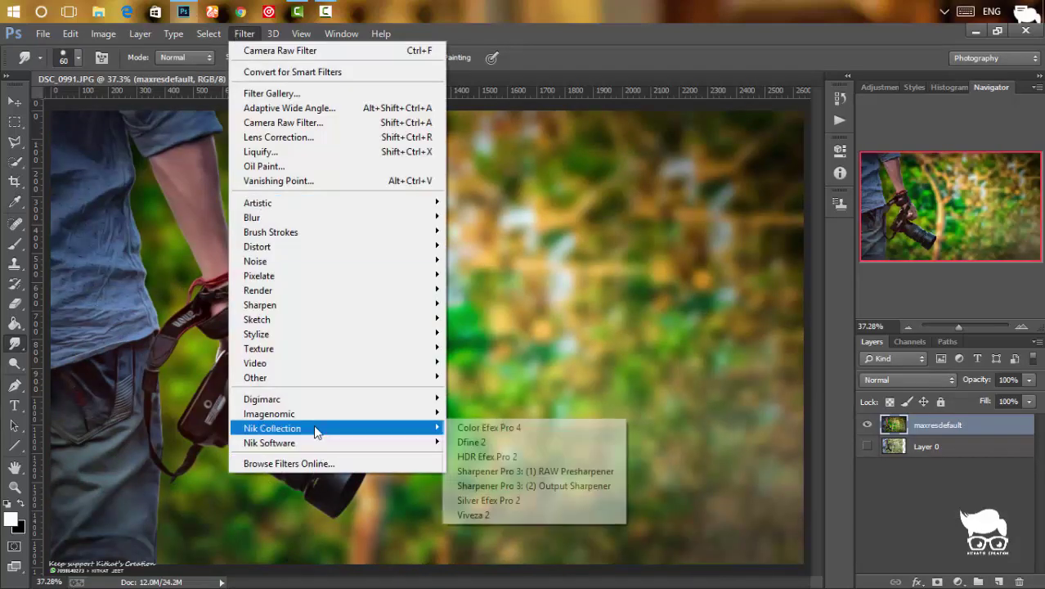
click(509, 424)
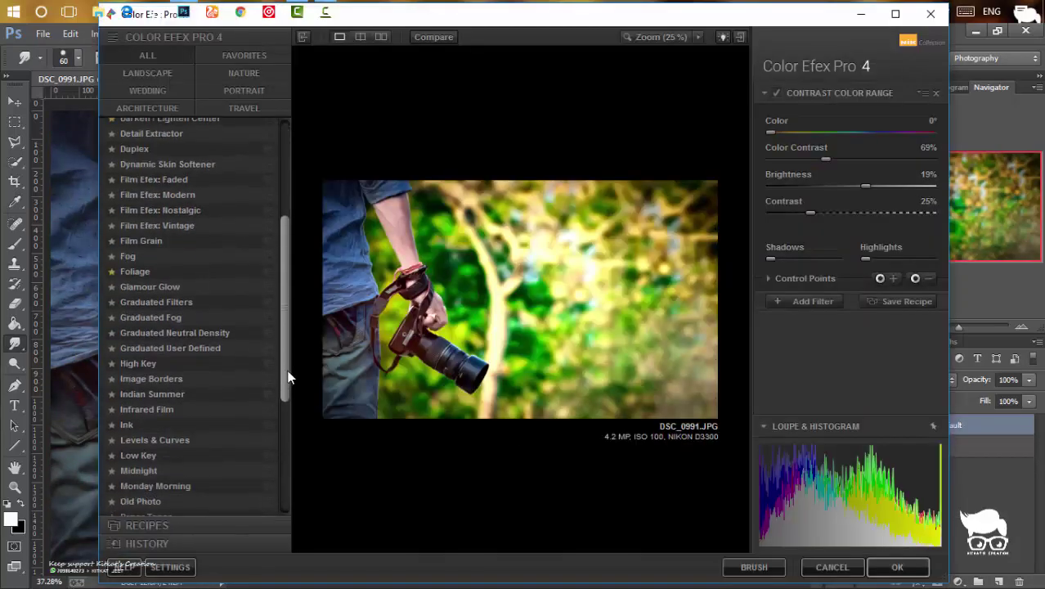
drag(288, 377, 284, 482)
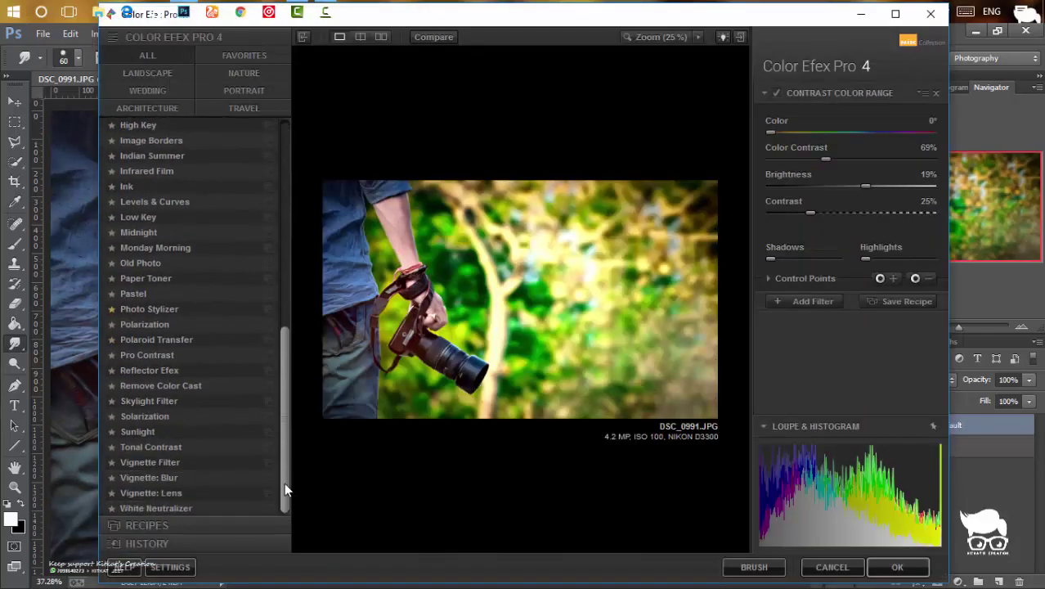
click(200, 354)
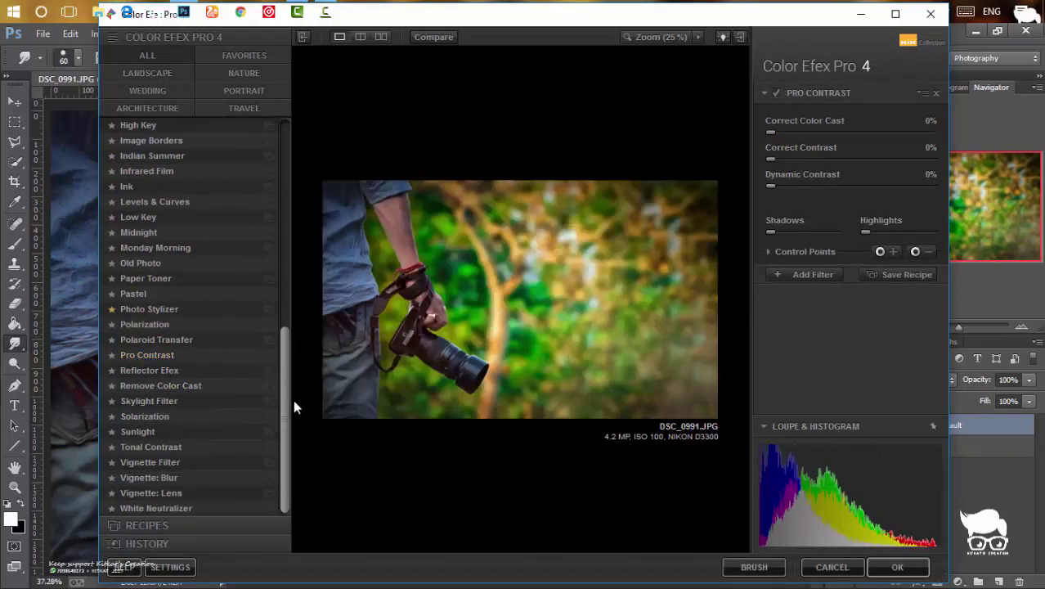
drag(286, 399, 282, 355)
click(214, 469)
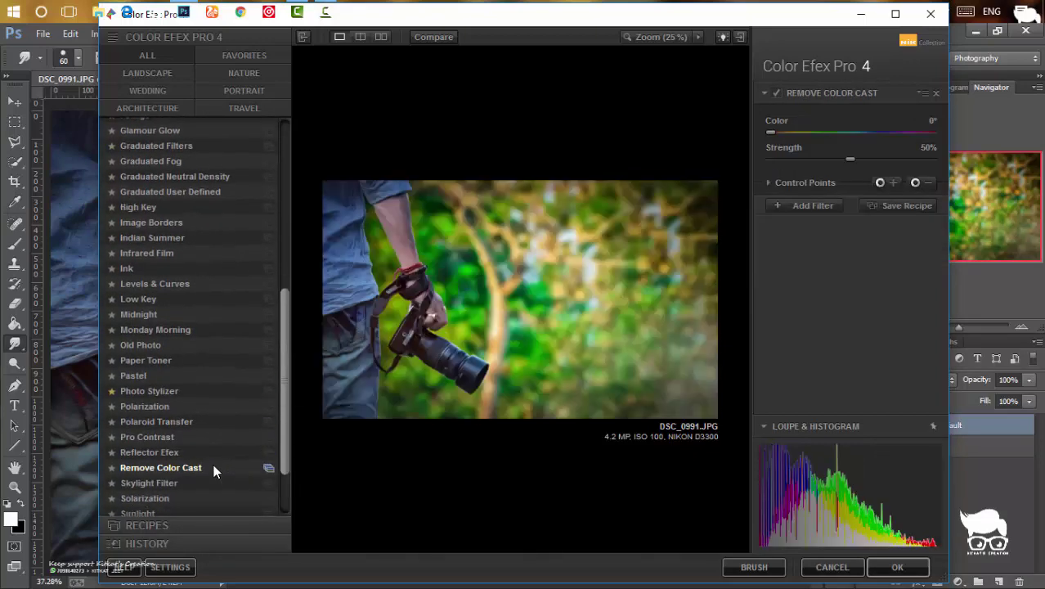
click(777, 93)
drag(287, 423, 287, 362)
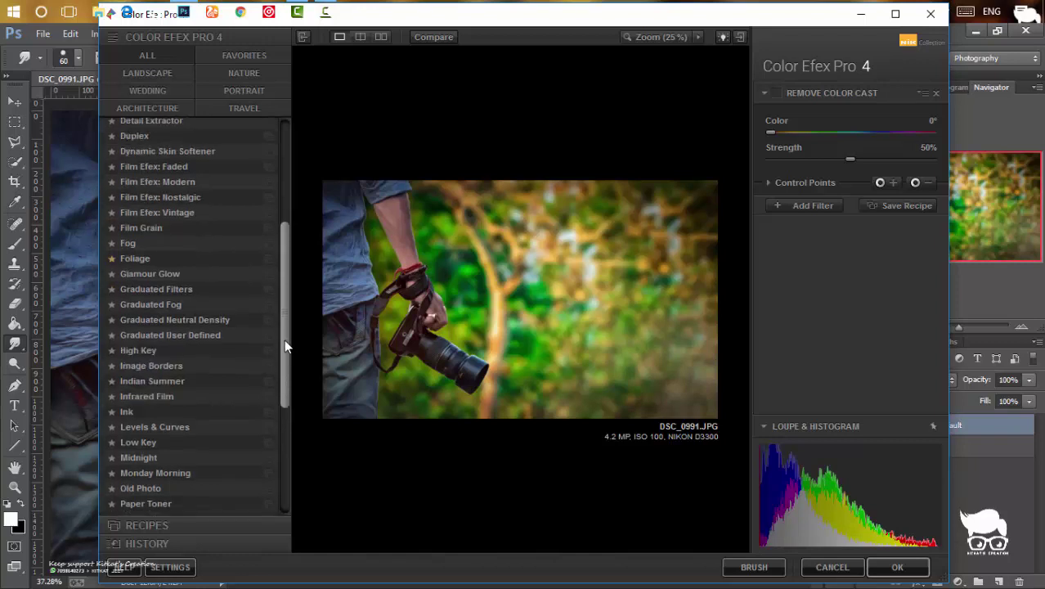
Step: Apply the Image Borders filter with border Type 14 and fully rough edges
click(167, 350)
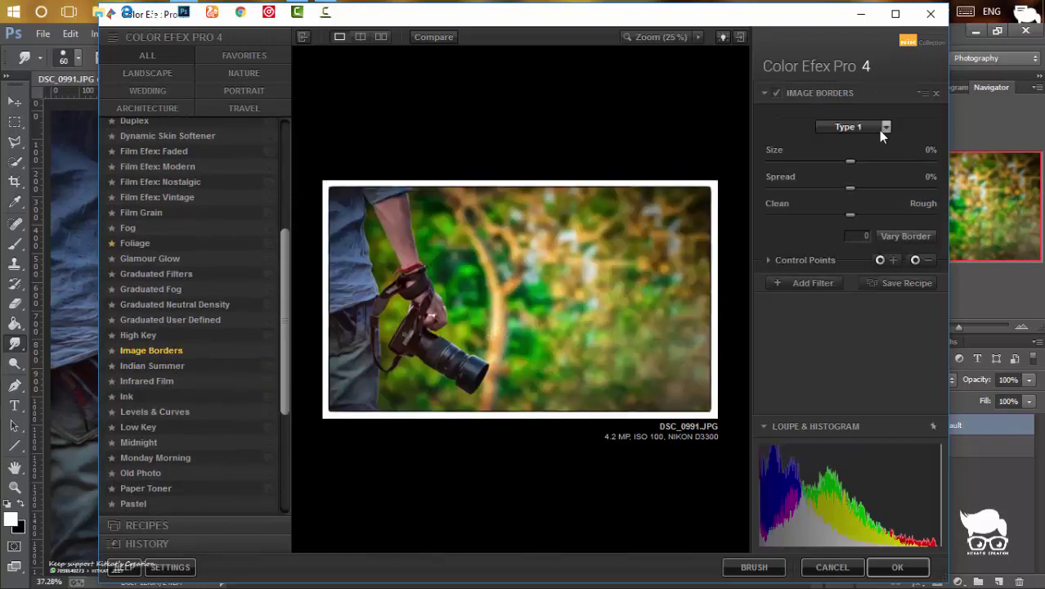
click(883, 128)
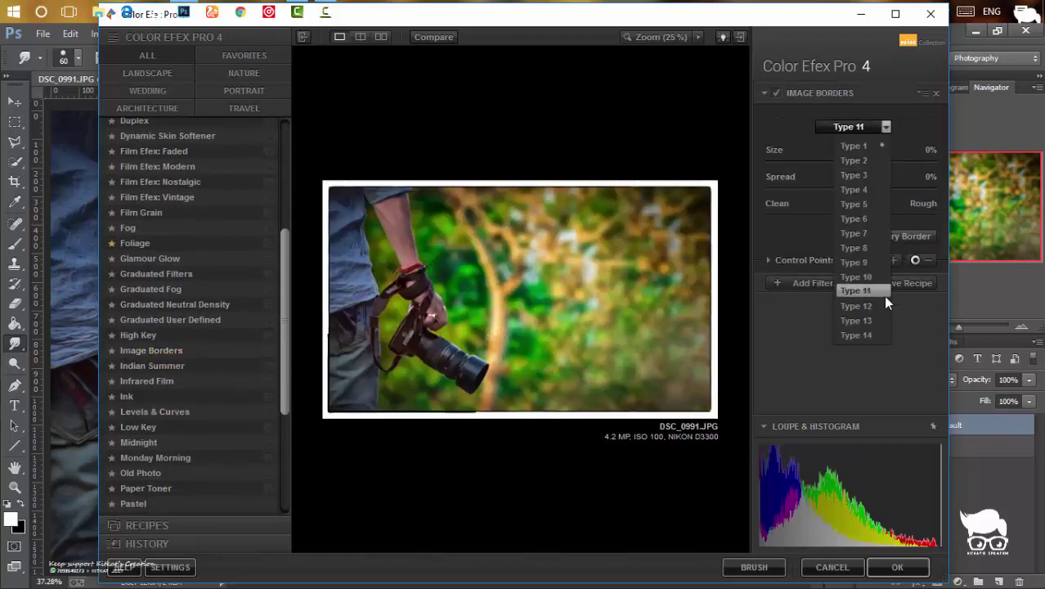
click(859, 335)
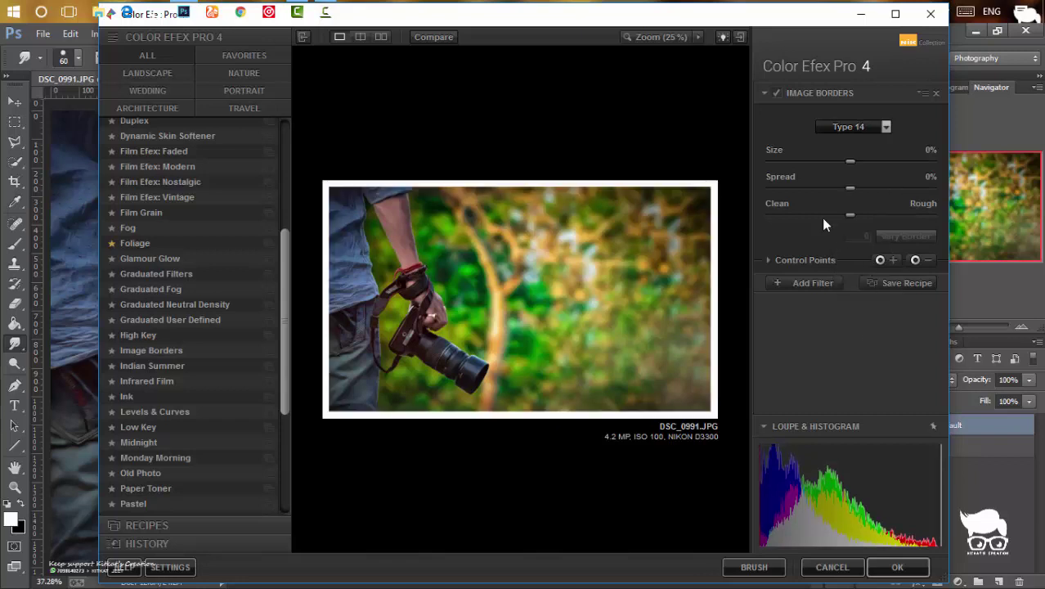
drag(842, 218, 988, 205)
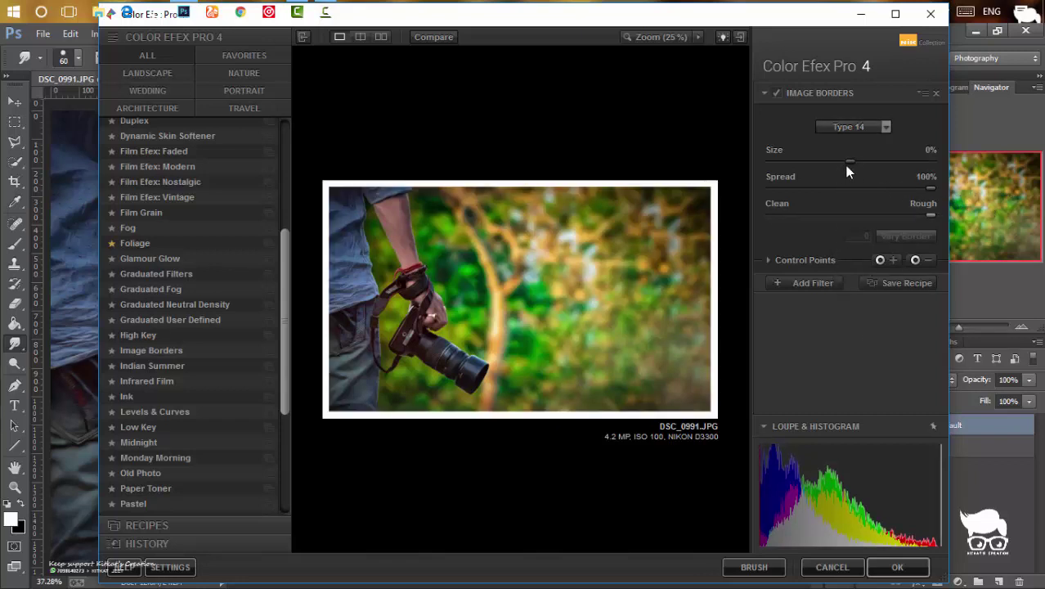
Step: Shrink the border size, trying -70%, -65% and -68%
mouse_move(849, 162)
mouse_down()
mouse_move(744, 173)
mouse_move(791, 179)
mouse_up()
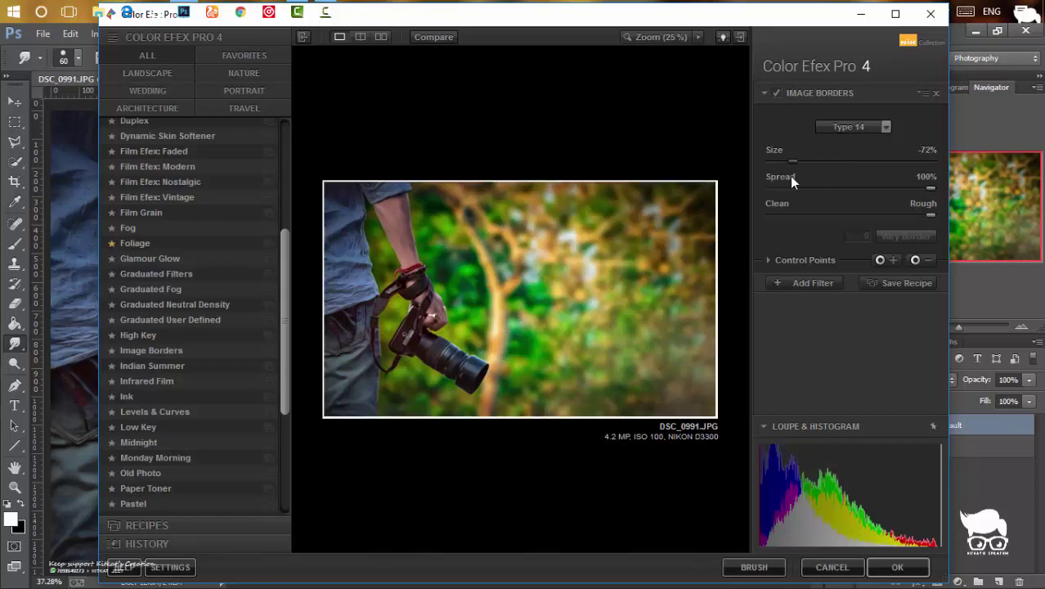
click(927, 151)
text(-70)
key(Return)
text(-65)
key(Return)
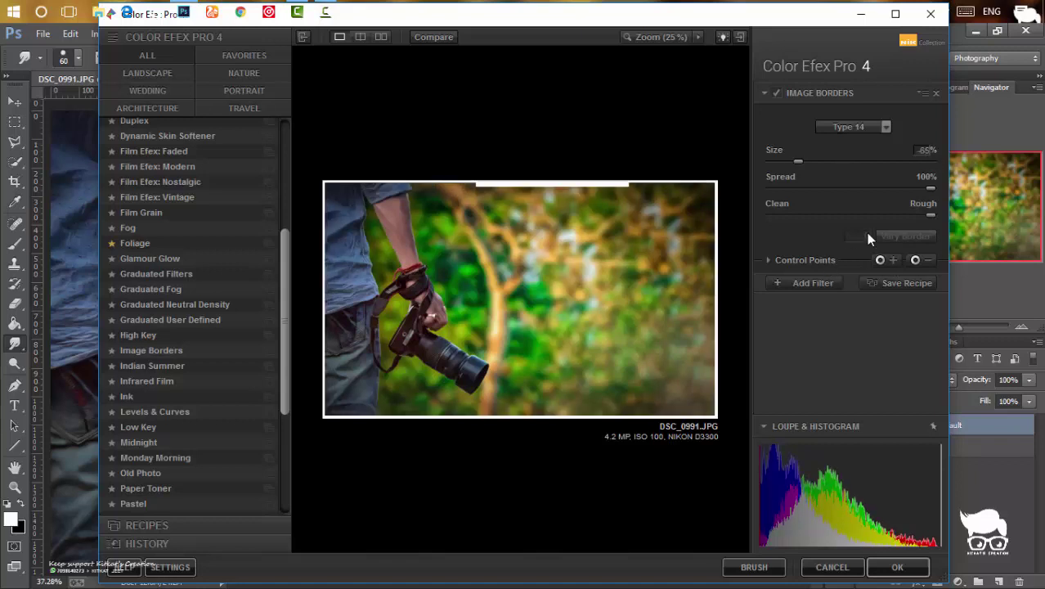
text(-68)
key(Return)
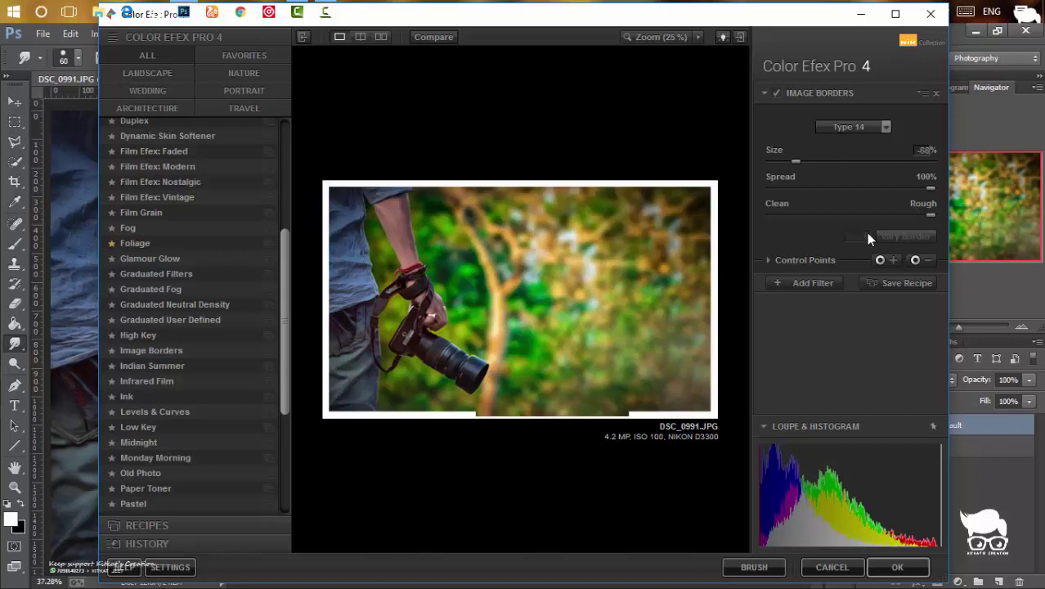
Step: Set the border size to -87% and the filter opacity to 50%
click(770, 260)
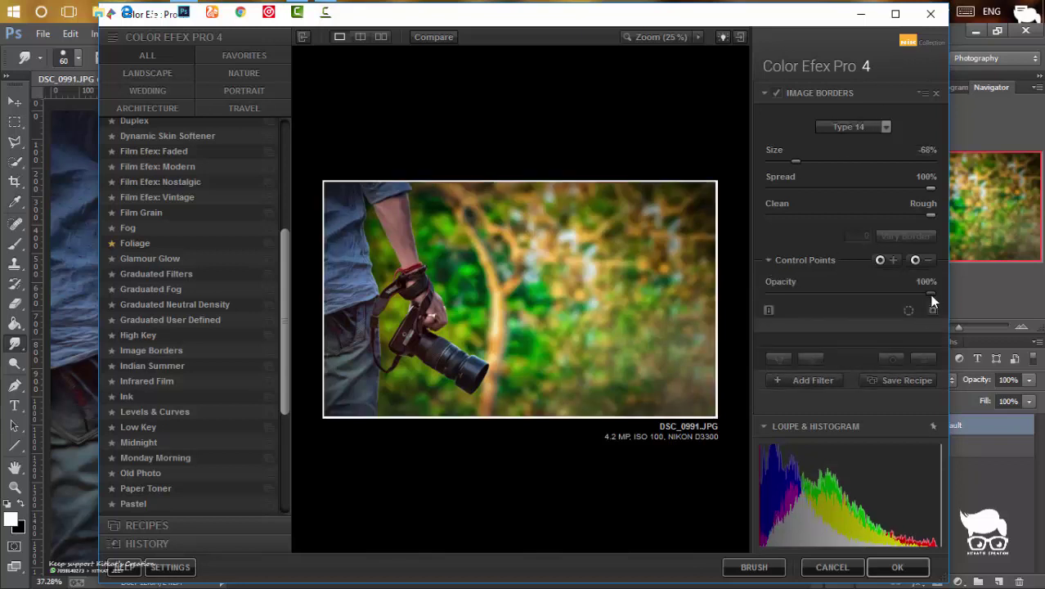
drag(929, 295, 853, 297)
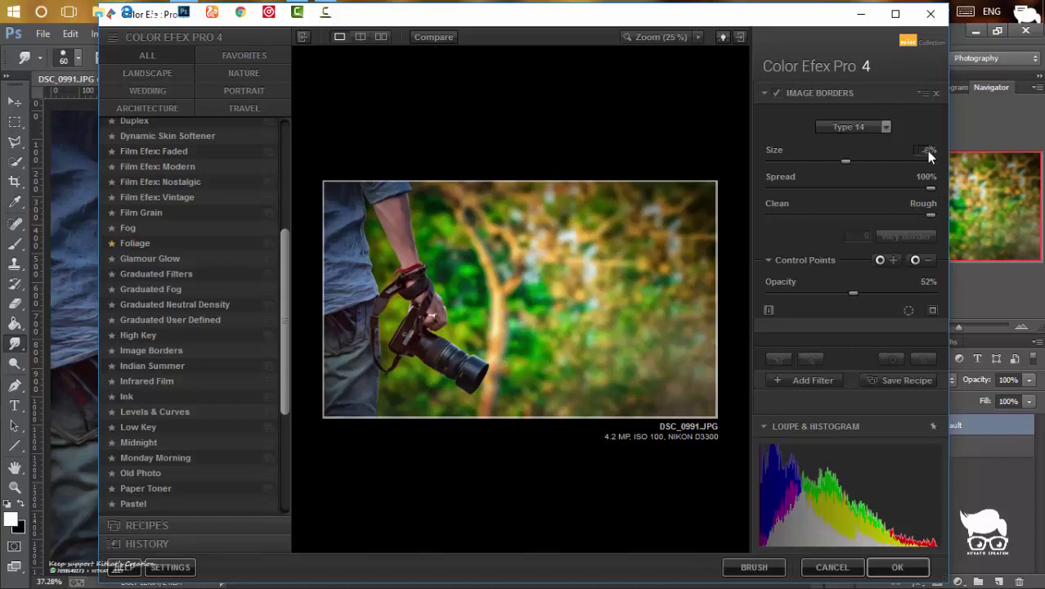
text(-85)
key(Return)
text(-87)
key(Return)
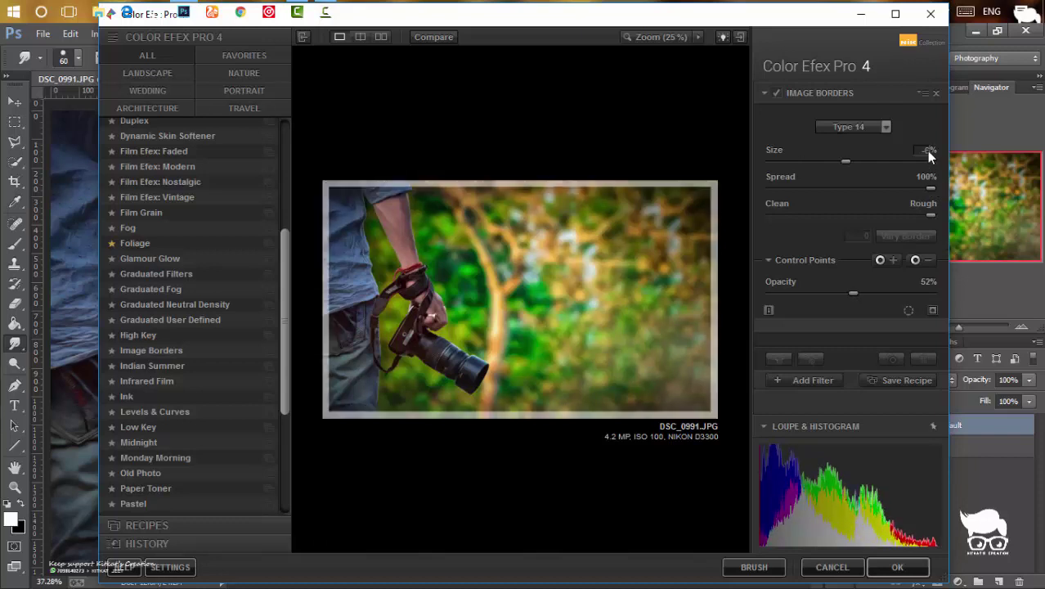
click(926, 282)
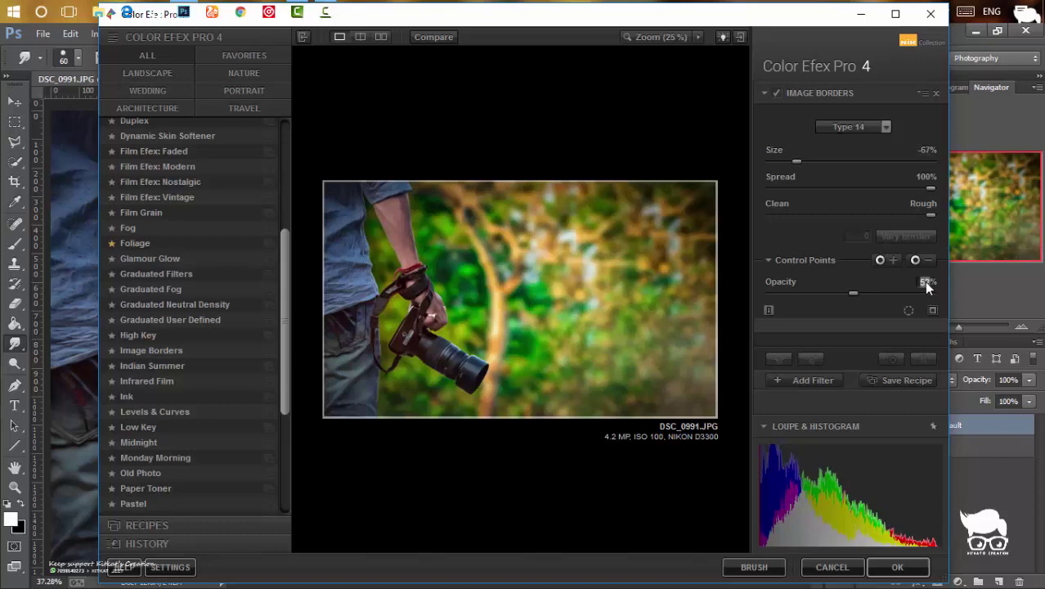
text(50)
key(Return)
key(Return)
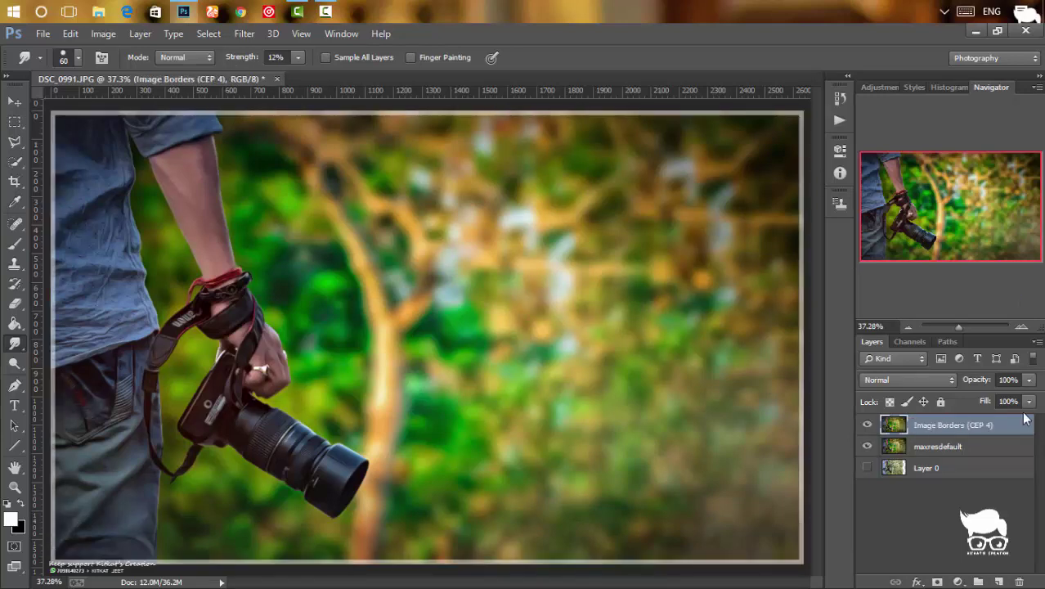
Step: Merge the border layer into maxresdefault and fill a new layer below it with white
right_click(953, 424)
click(696, 473)
key(ctrl+shift+alt+n)
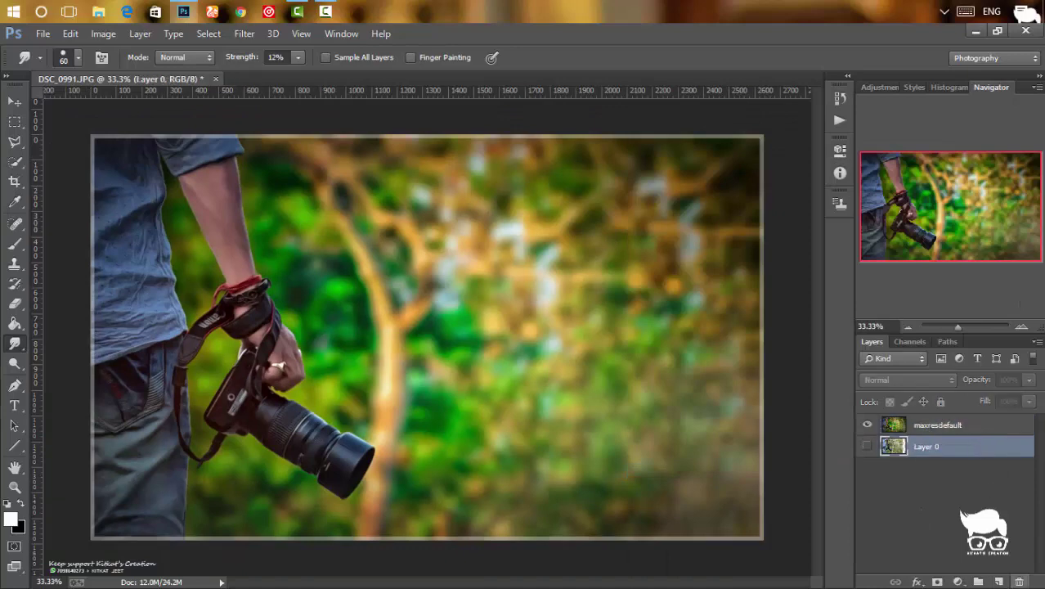
click(10, 522)
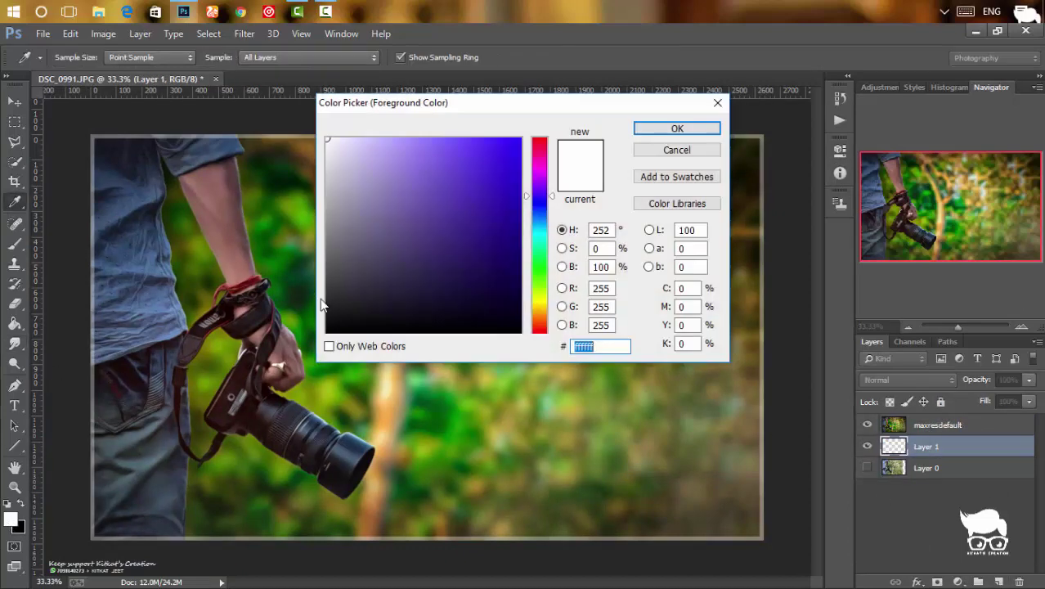
click(675, 130)
click(18, 323)
click(397, 348)
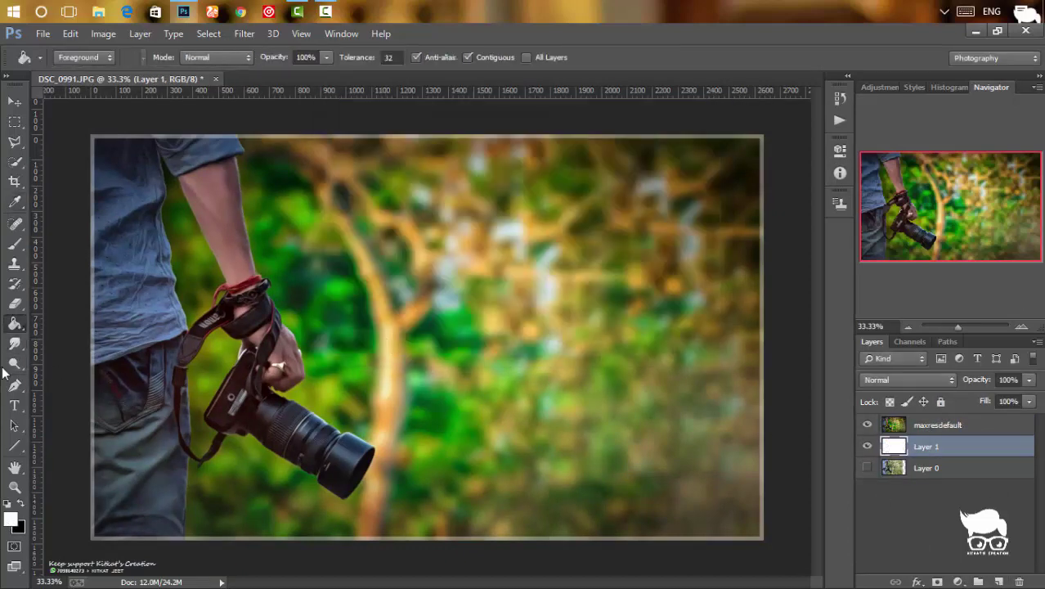
Step: Stretch the white layer below the photo and crop to extend the canvas downward
key(ctrl+t)
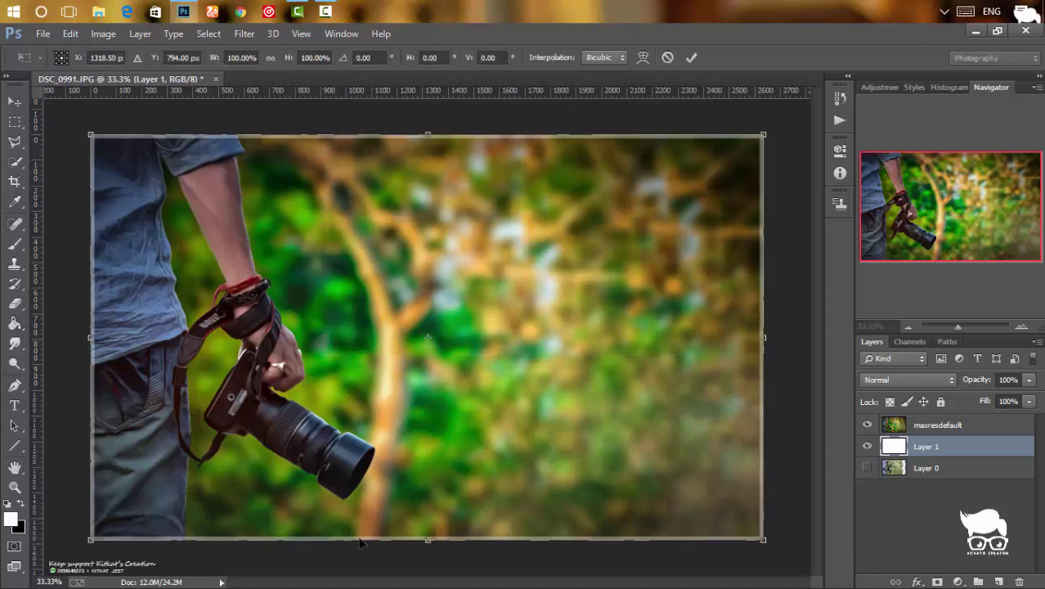
drag(431, 551, 432, 554)
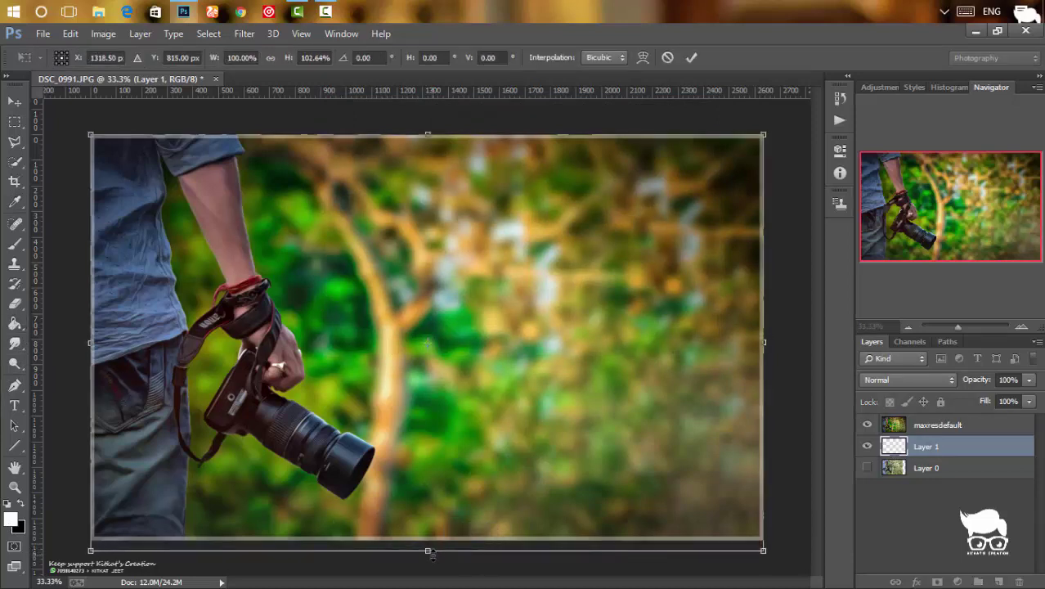
key(Return)
click(14, 180)
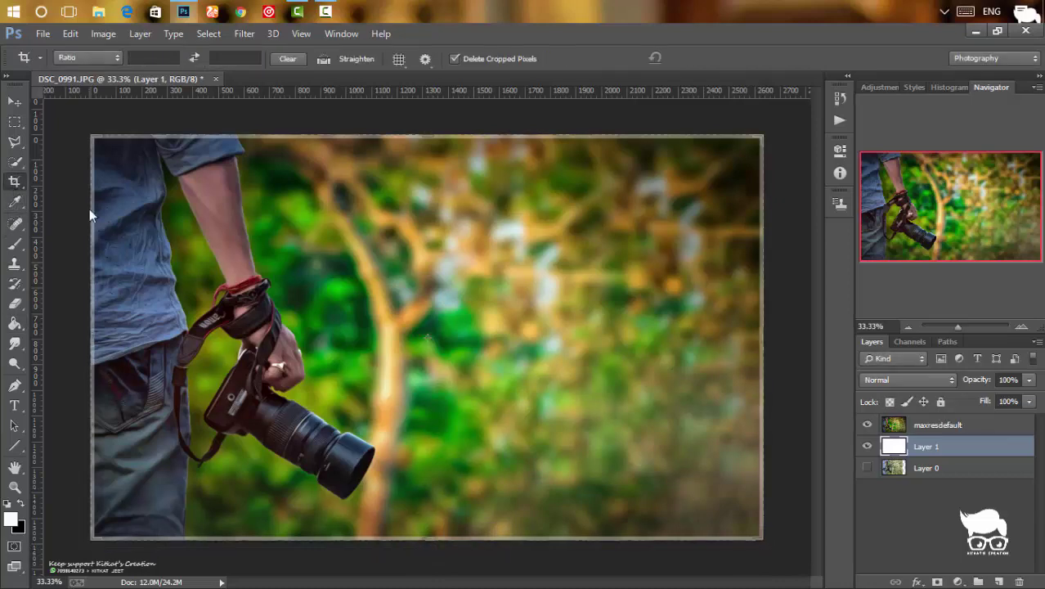
drag(424, 538, 424, 544)
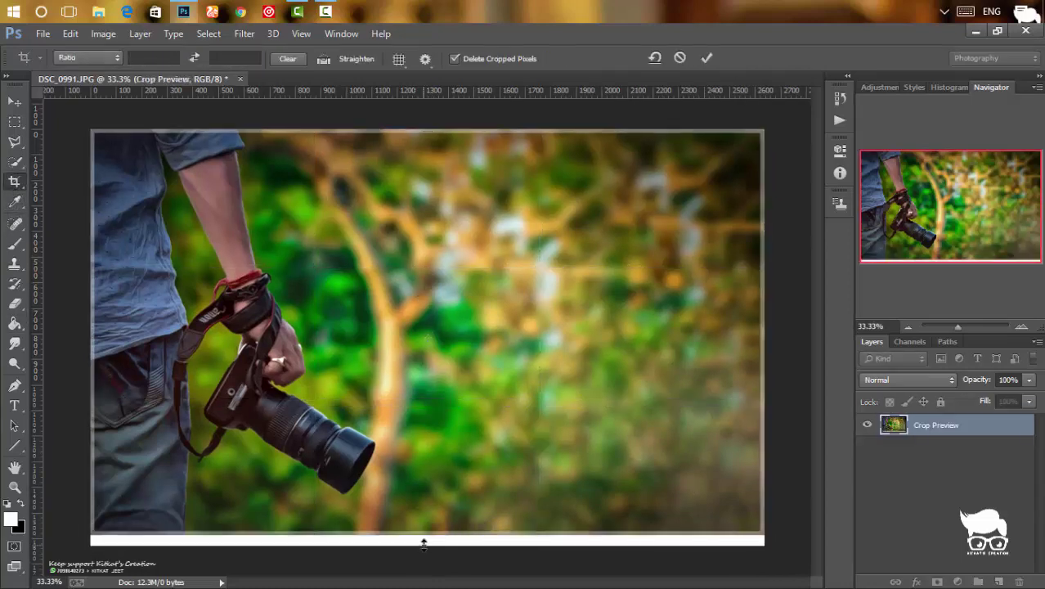
key(Return)
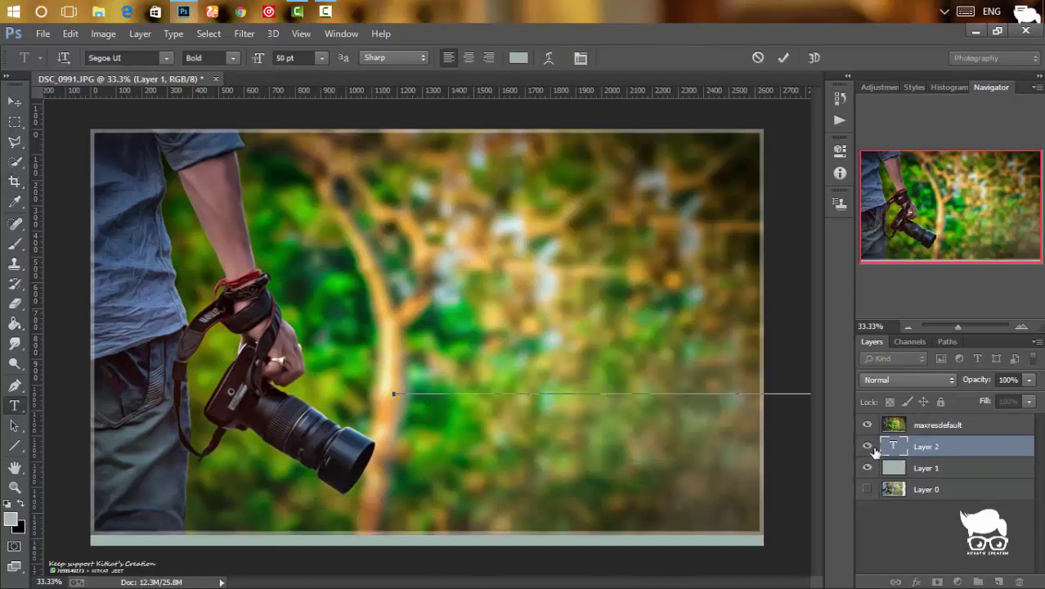
Step: Commit the KITKAT'S CREATION caption, move its layer above maxresdefault, and tighten its tracking
click(899, 449)
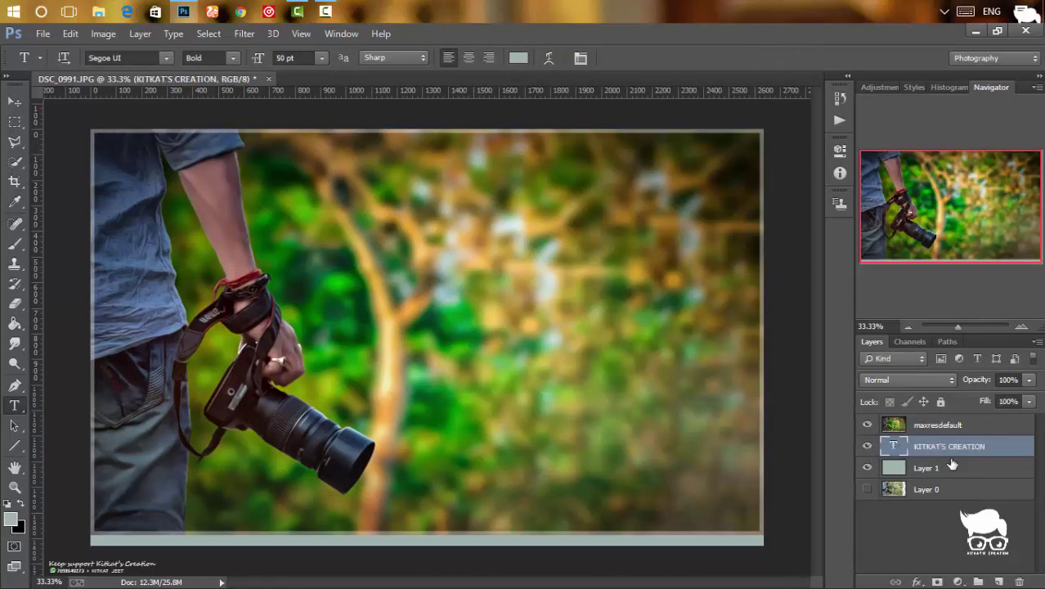
drag(949, 449, 946, 421)
double_click(894, 423)
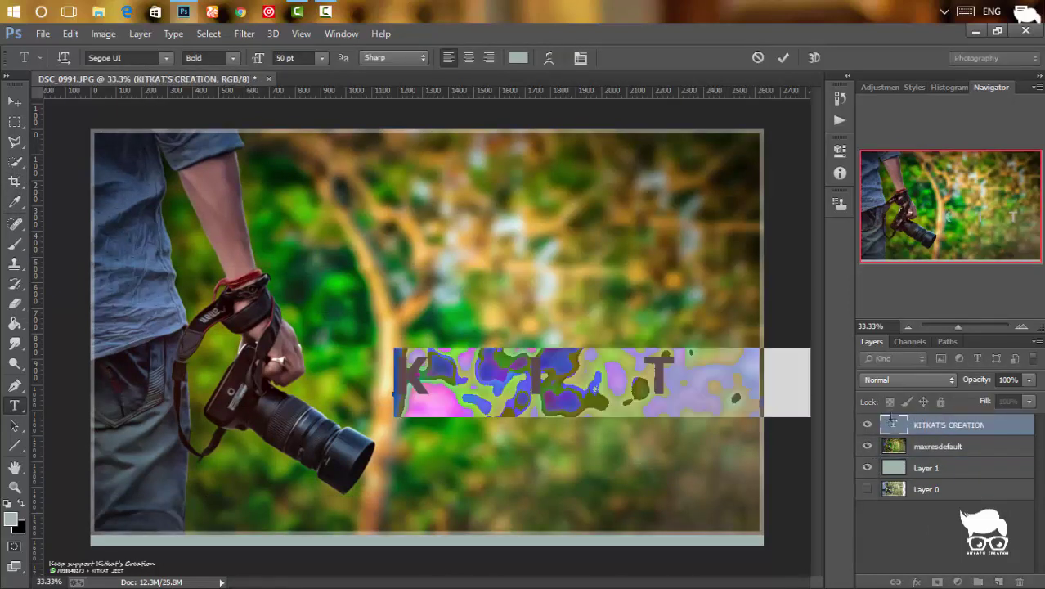
key(ctrl+t)
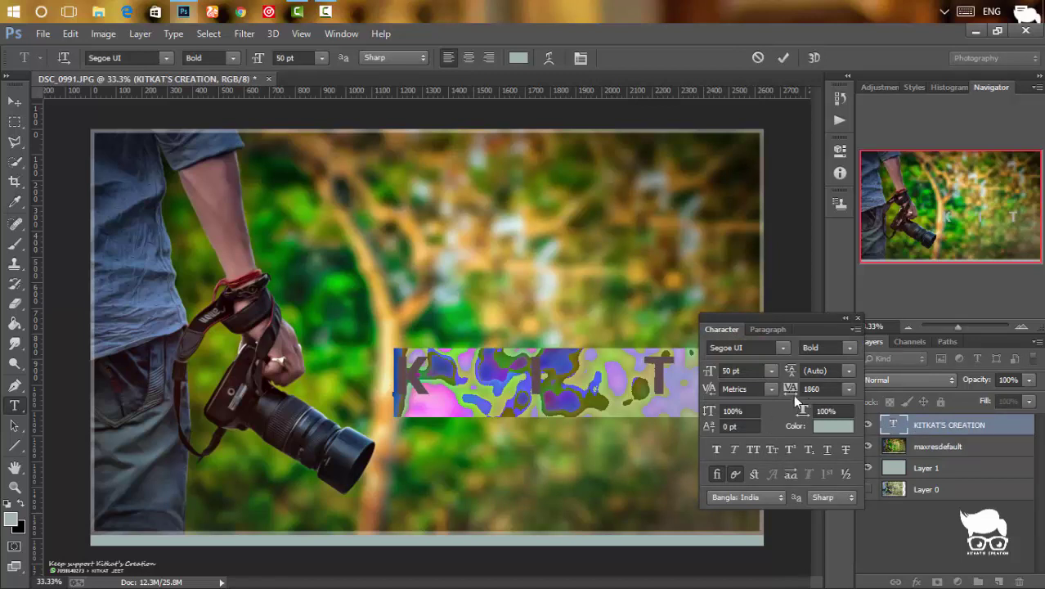
drag(793, 394, 769, 422)
Step: Set the caption to 9 pt and colour it black (000000)
click(772, 370)
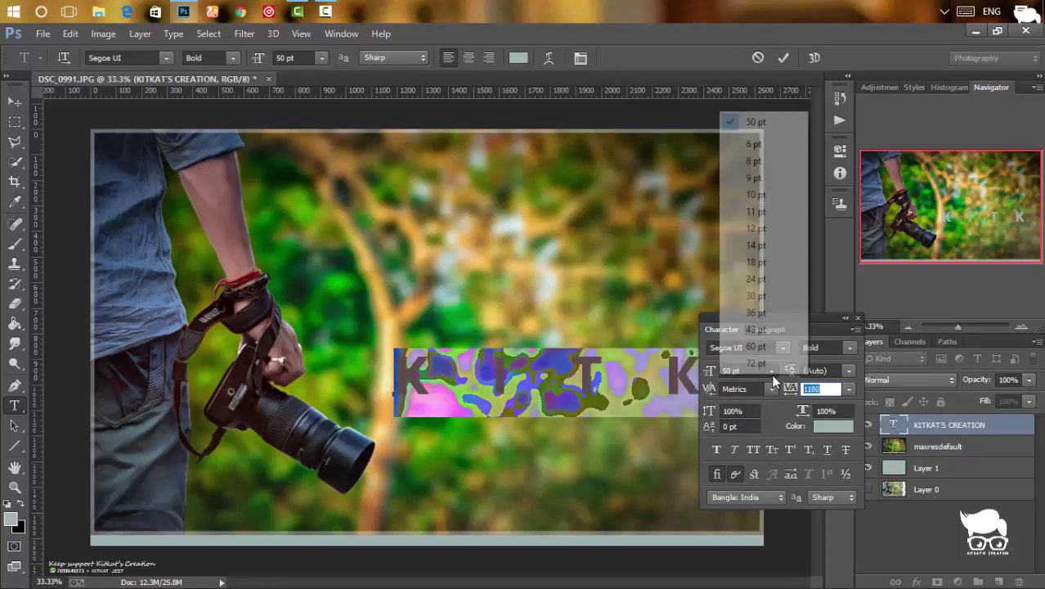
click(732, 175)
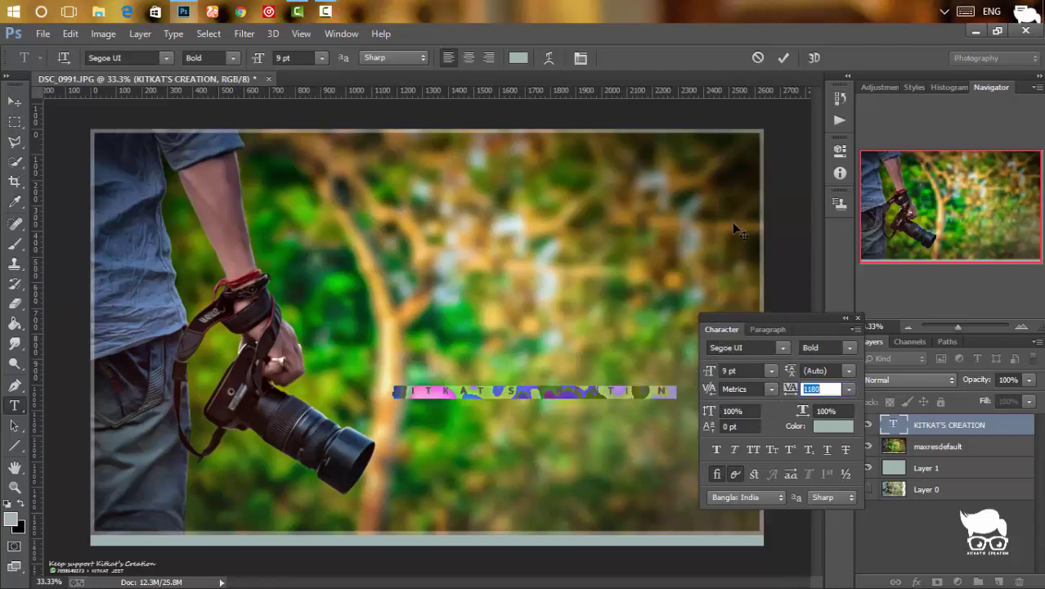
click(823, 427)
text(000000)
click(676, 129)
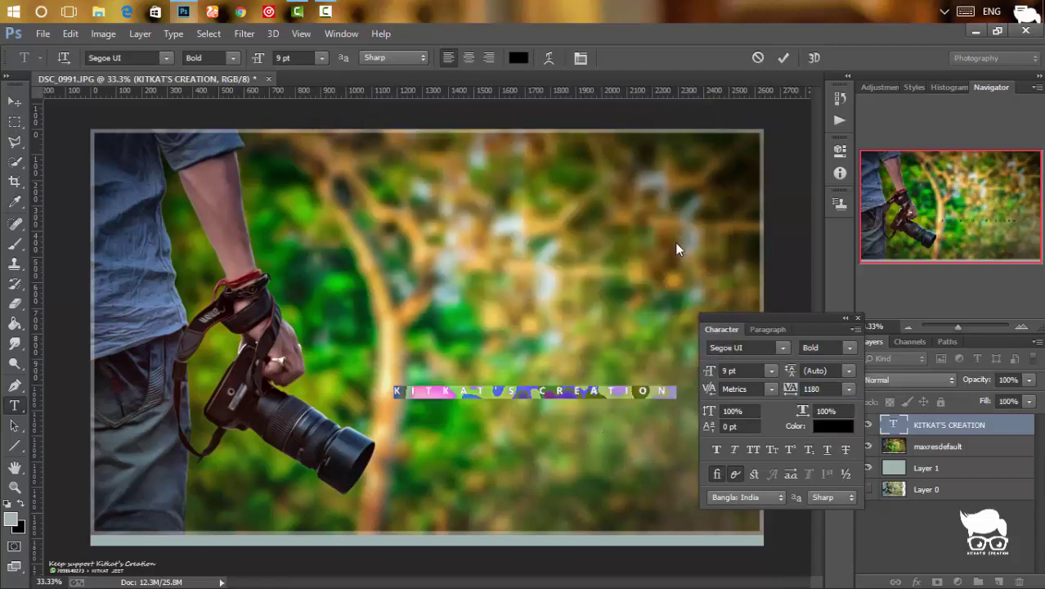
Step: Make the caption 10 pt, move it onto the bottom strip, and raise the JEET layer
click(730, 370)
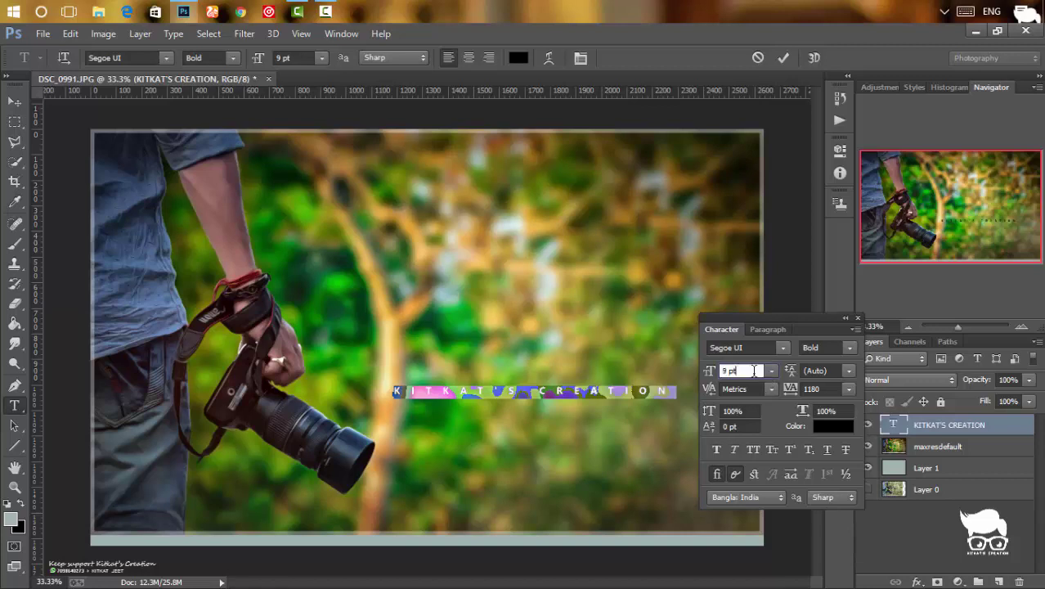
text(12)
key(Return)
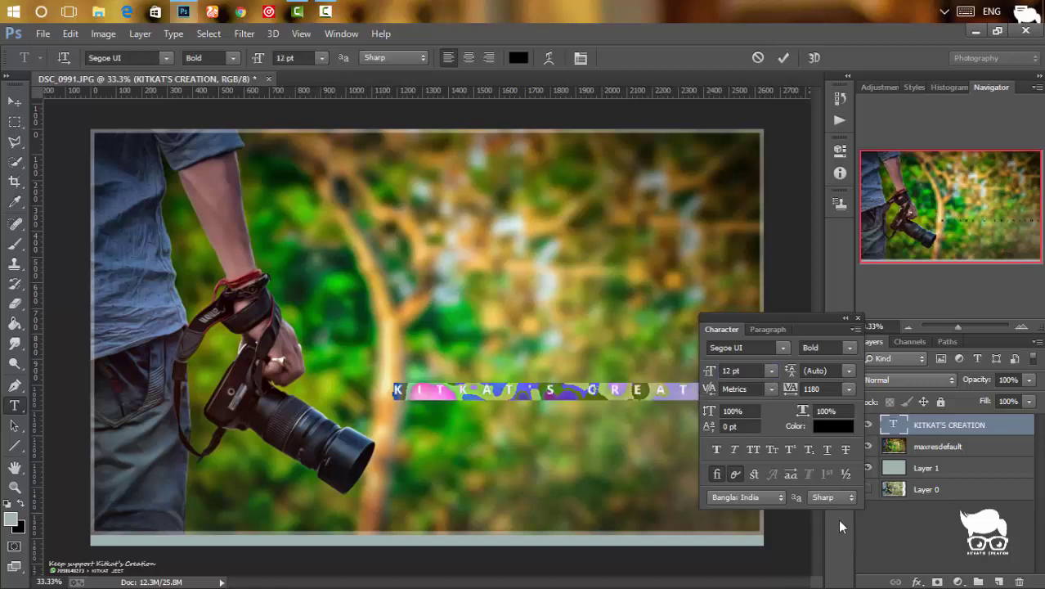
click(729, 370)
text(10)
key(Return)
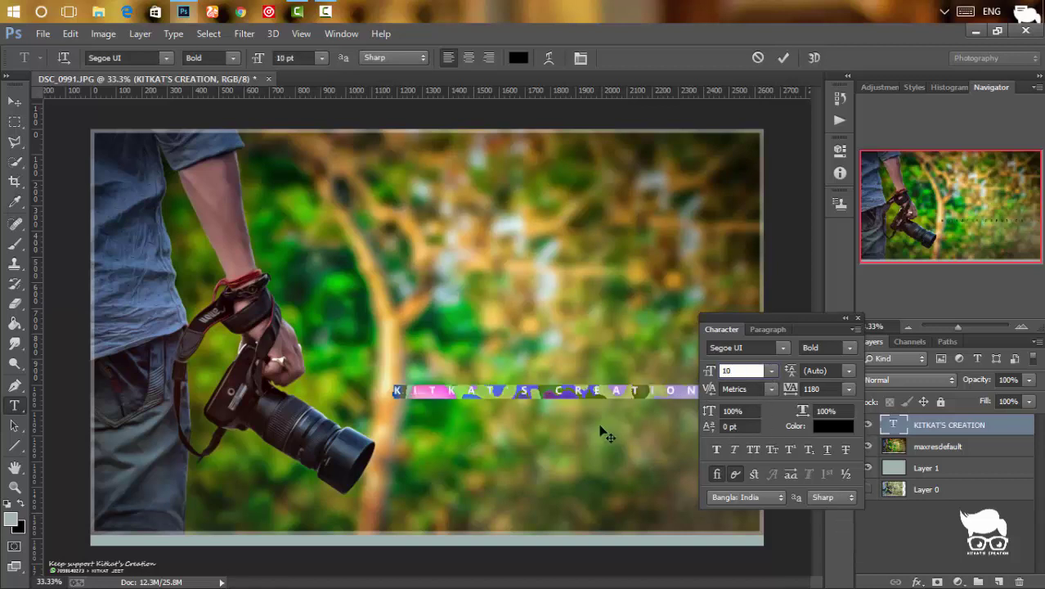
drag(602, 427, 409, 586)
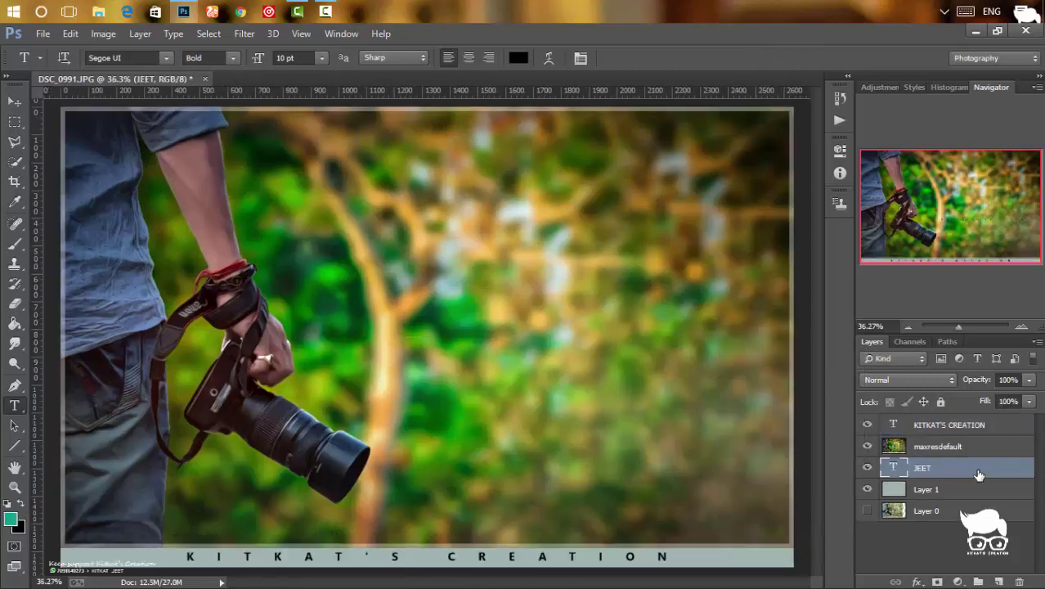
drag(979, 474, 965, 428)
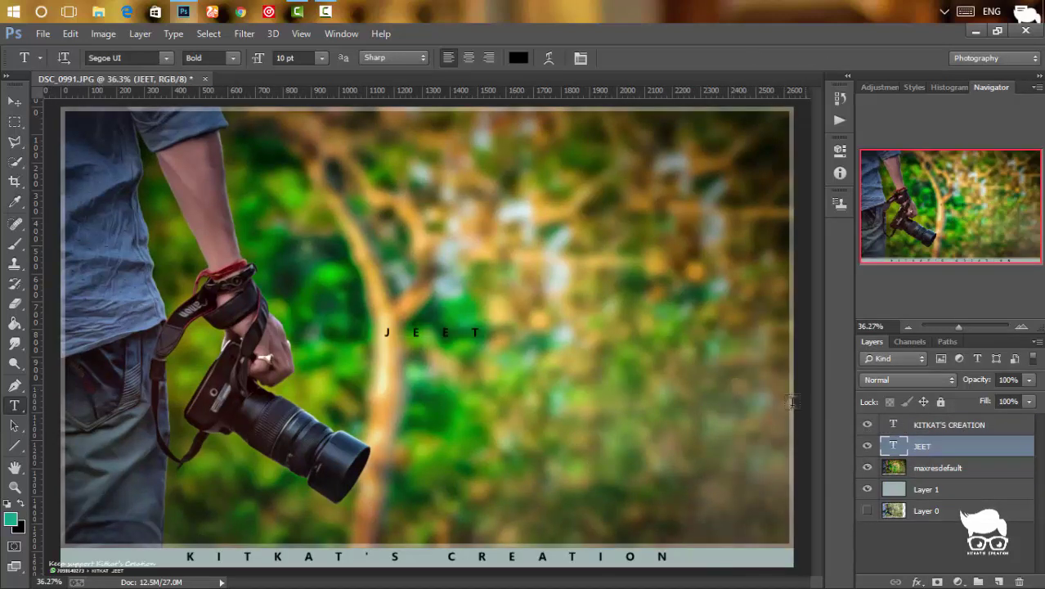
Step: Set JEET in Narnia BLL with wider letter spacing and move it to the upper left
double_click(898, 446)
key(ctrl+t)
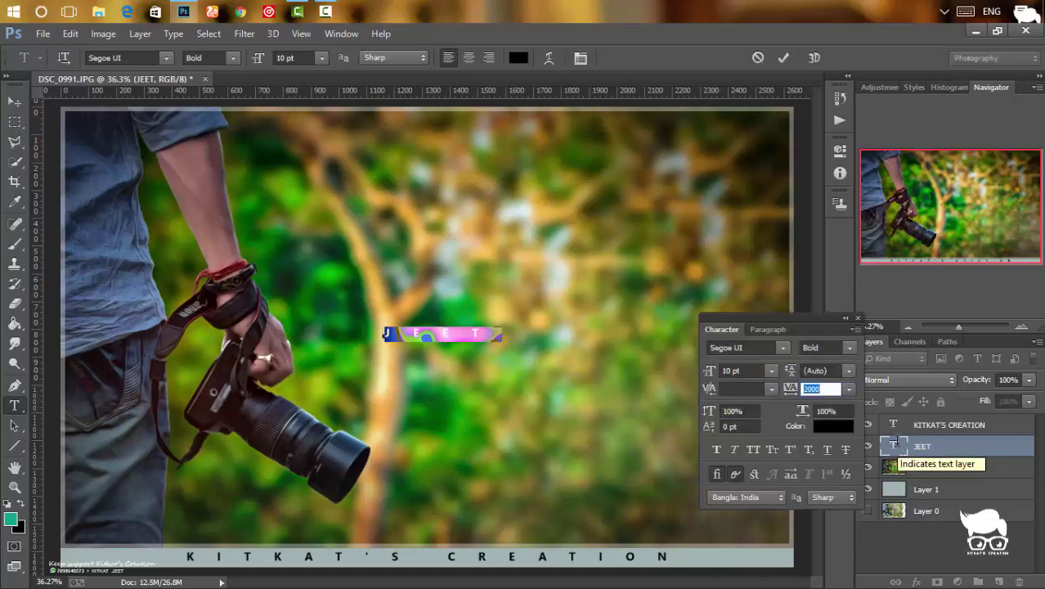
click(788, 352)
click(937, 146)
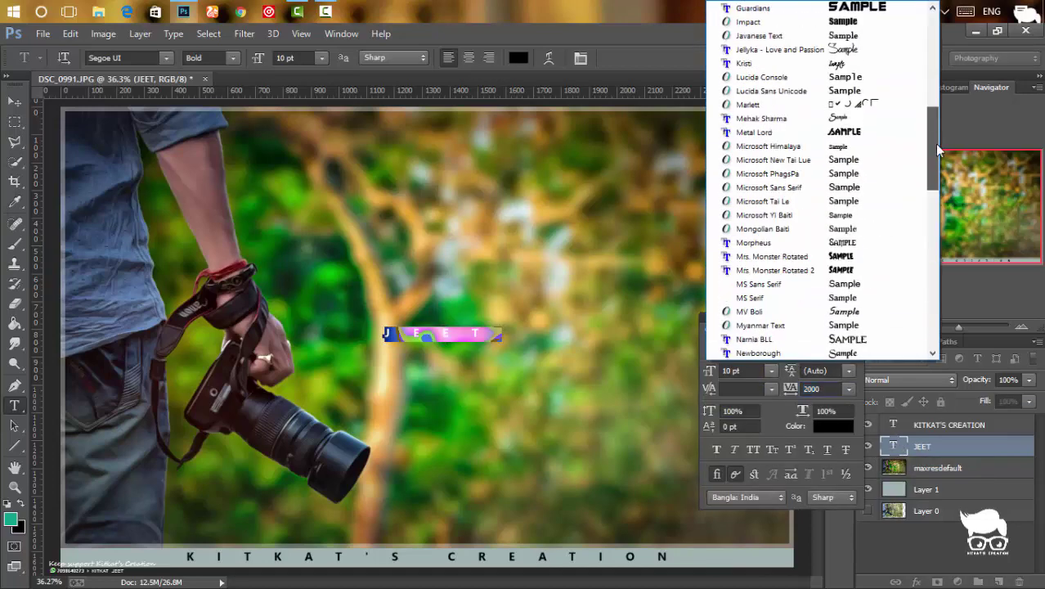
scroll(818, 180, down, 1)
click(753, 311)
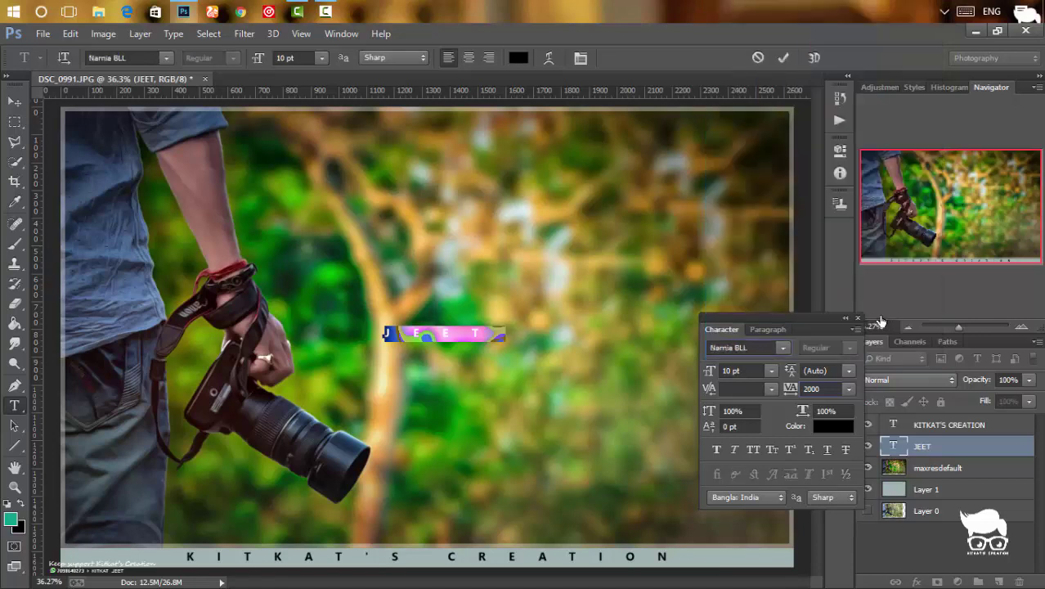
click(805, 390)
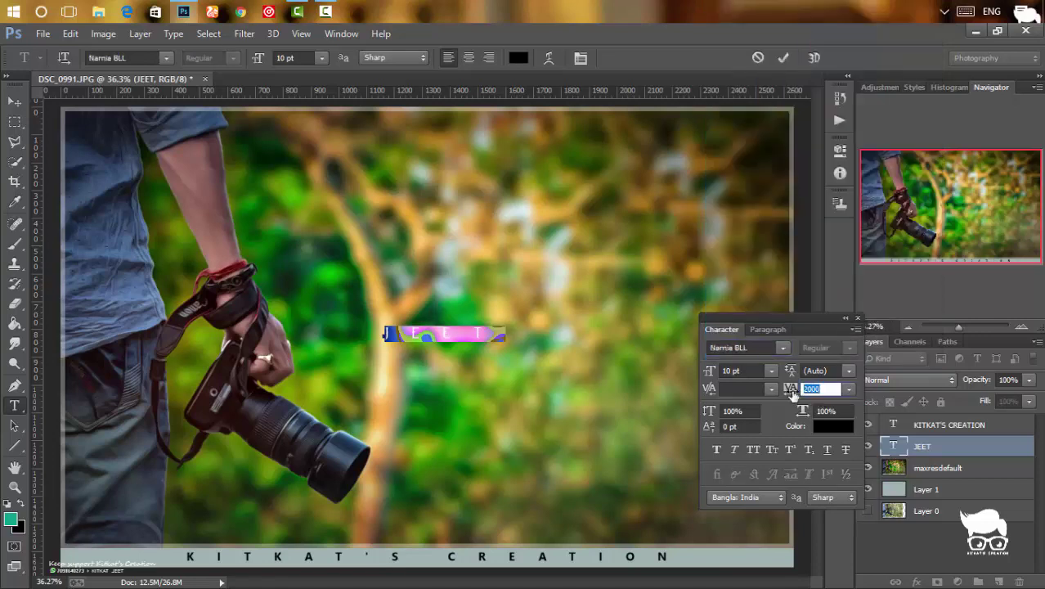
text(0)
mouse_move(790, 389)
mouse_down()
mouse_move(804, 397)
mouse_move(795, 401)
mouse_up()
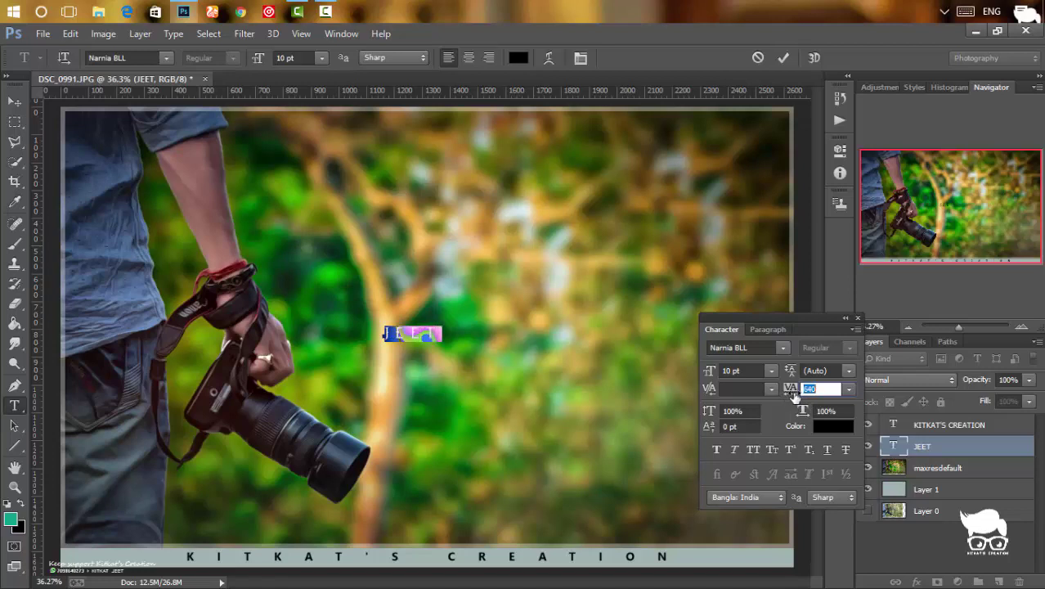
drag(385, 321, 260, 204)
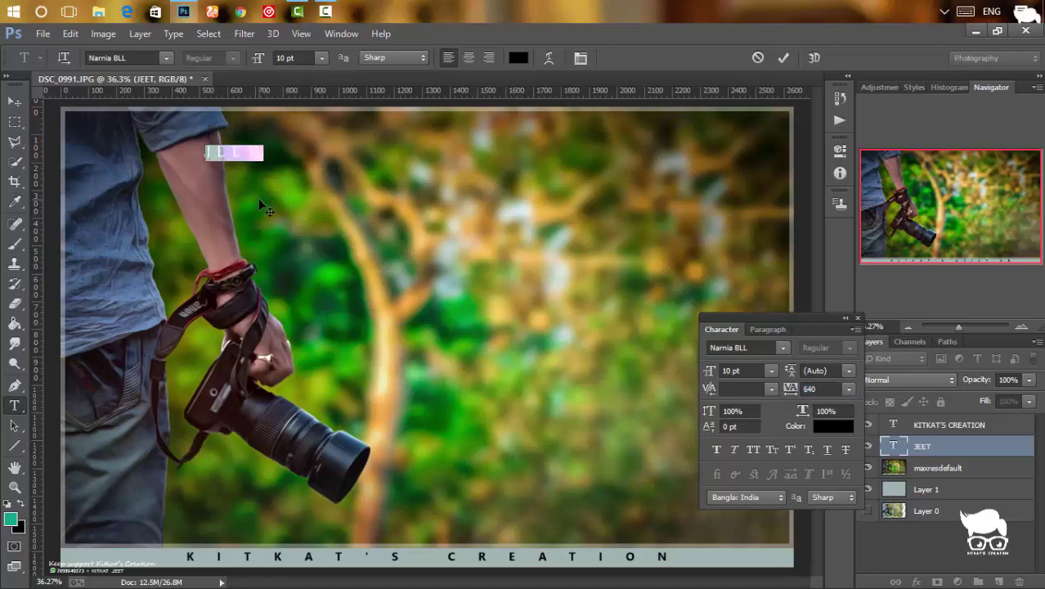
key(ctrl+Return)
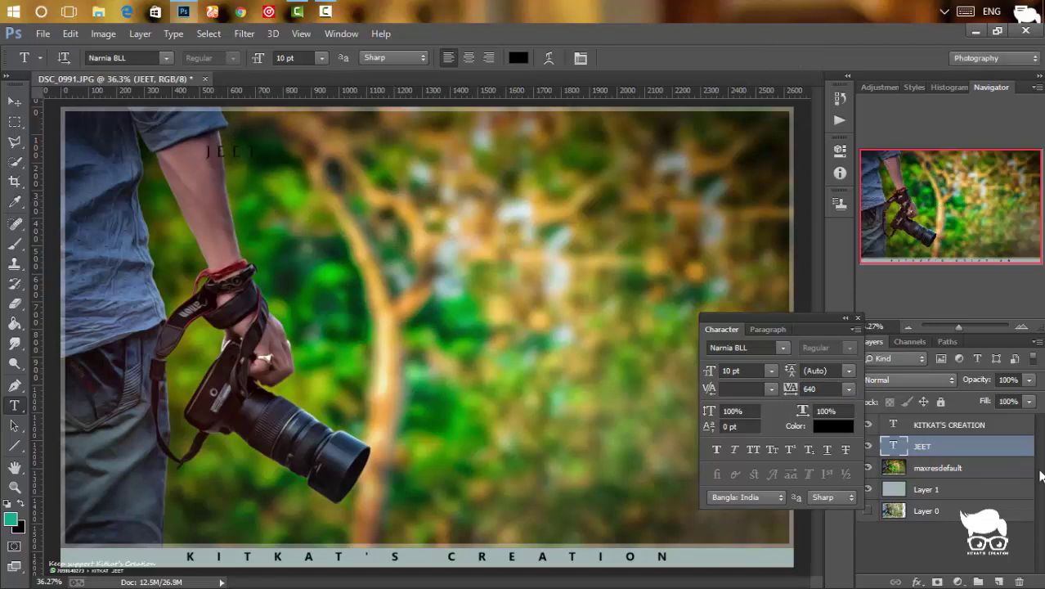
Step: Colour the JEET text white (ffffff)
double_click(894, 446)
click(519, 57)
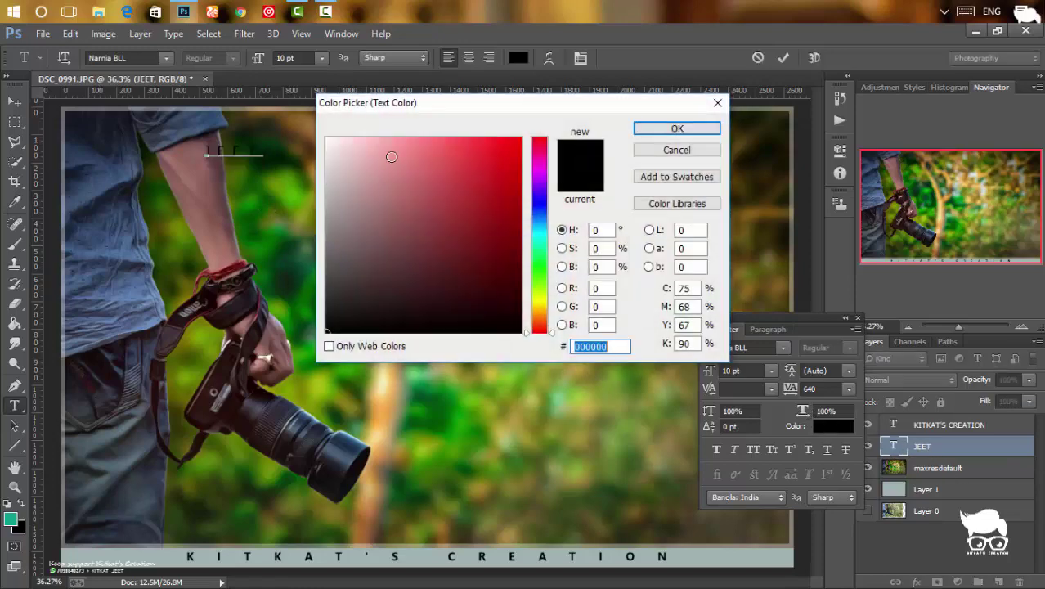
text(ffffff)
click(698, 134)
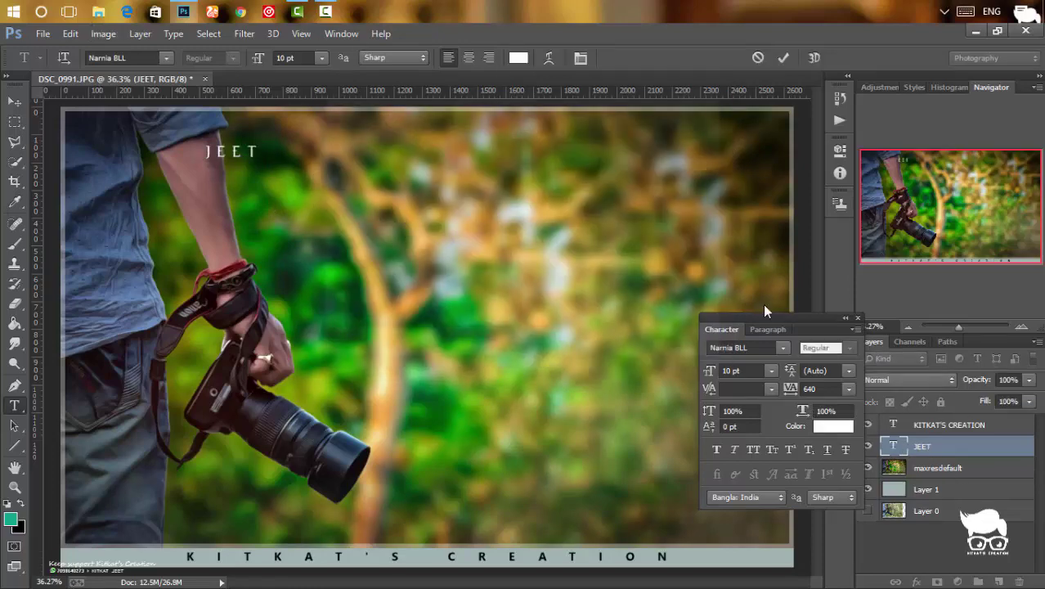
Step: Enlarge JEET to 30 pt and set its layer blend mode to Overlay
double_click(894, 448)
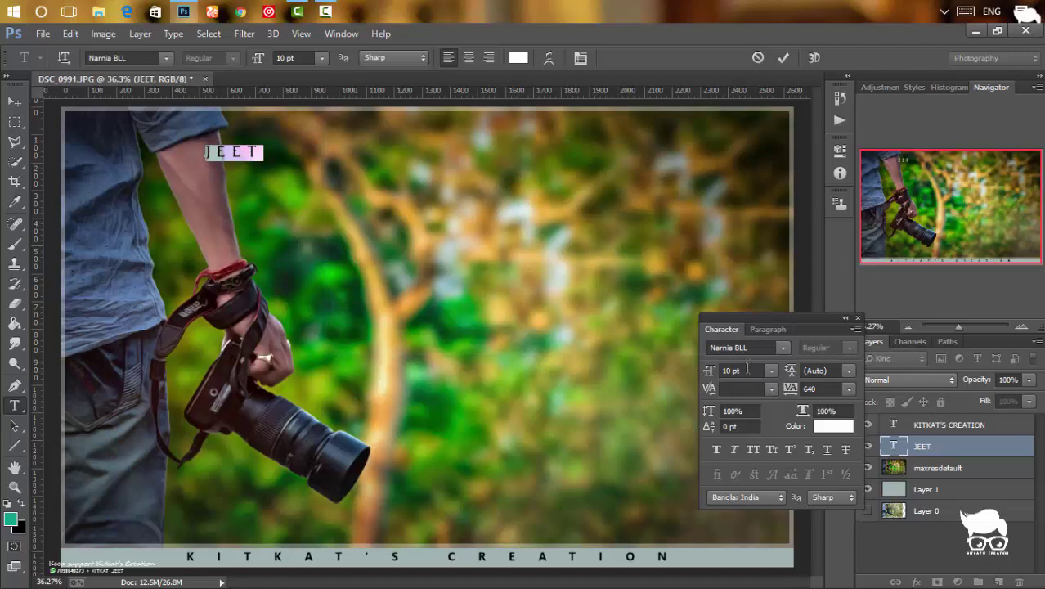
click(747, 369)
text(30)
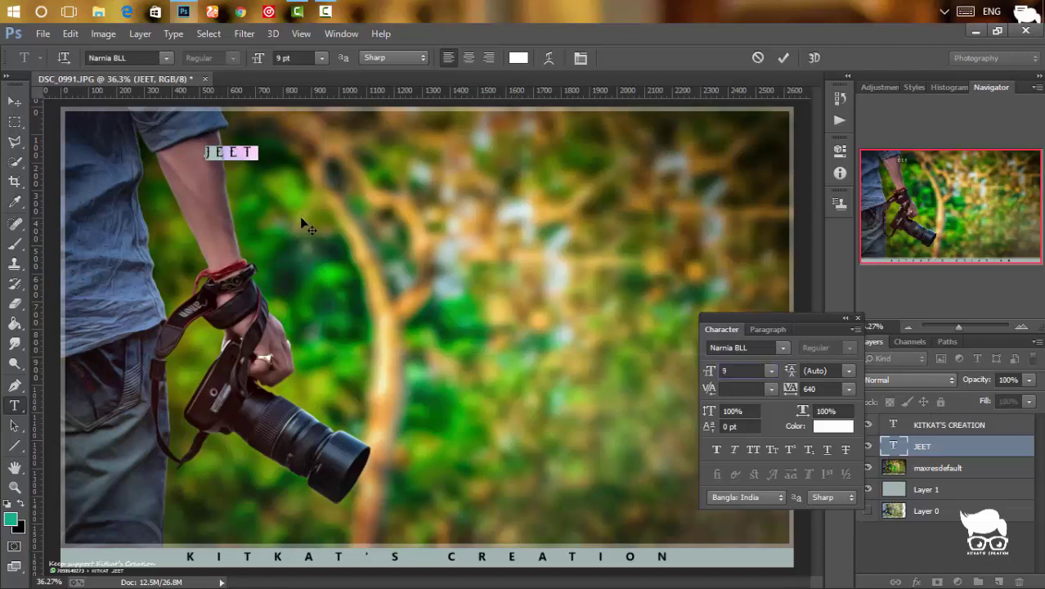
key(Return)
key(ctrl+Return)
key(v)
key(shift+alt+o)
Step: Nudge the JEET text slightly and shrink the Instagram logo
drag(260, 166, 258, 172)
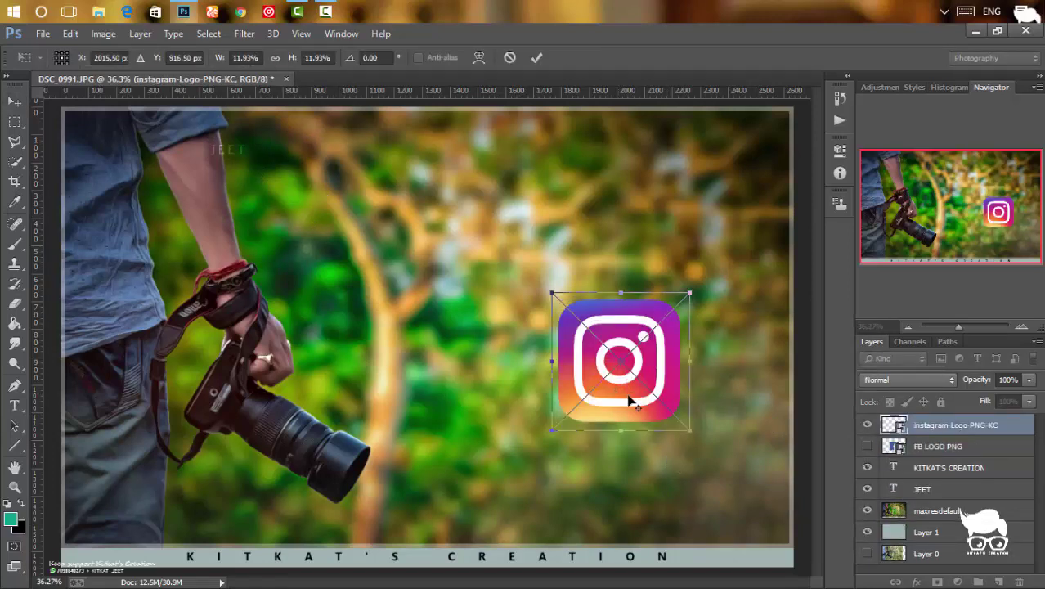
drag(685, 427, 627, 387)
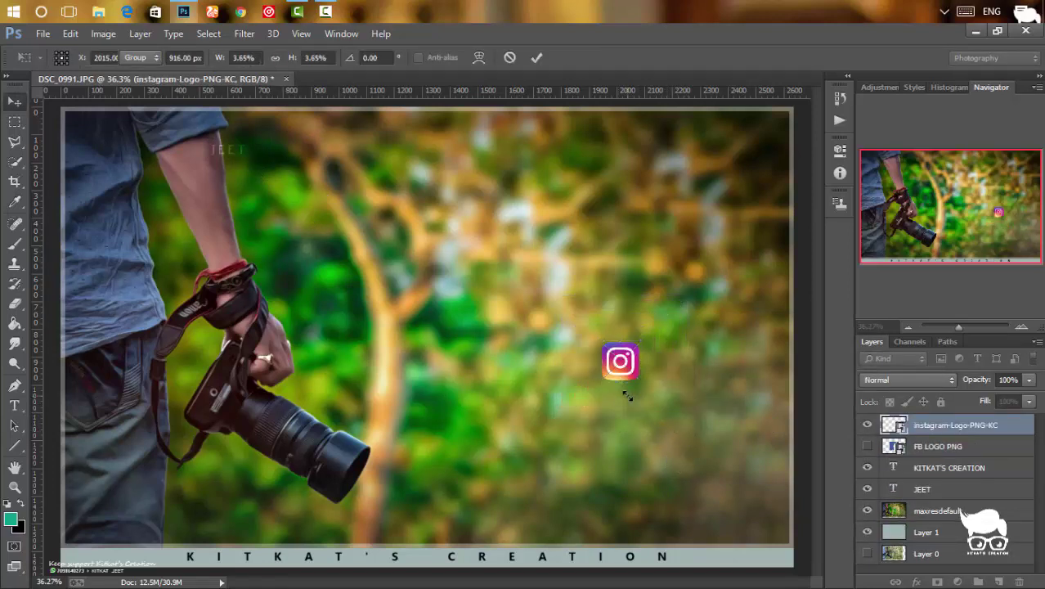
key(Return)
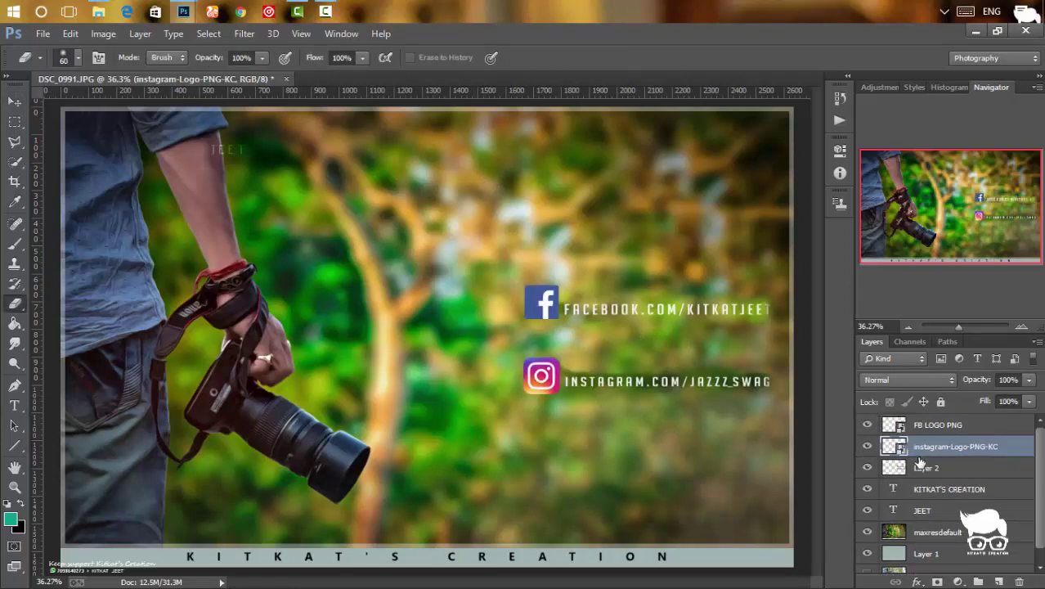
Step: Place the photo fusion logo from the LOGO folder as a linked image
click(42, 33)
click(106, 270)
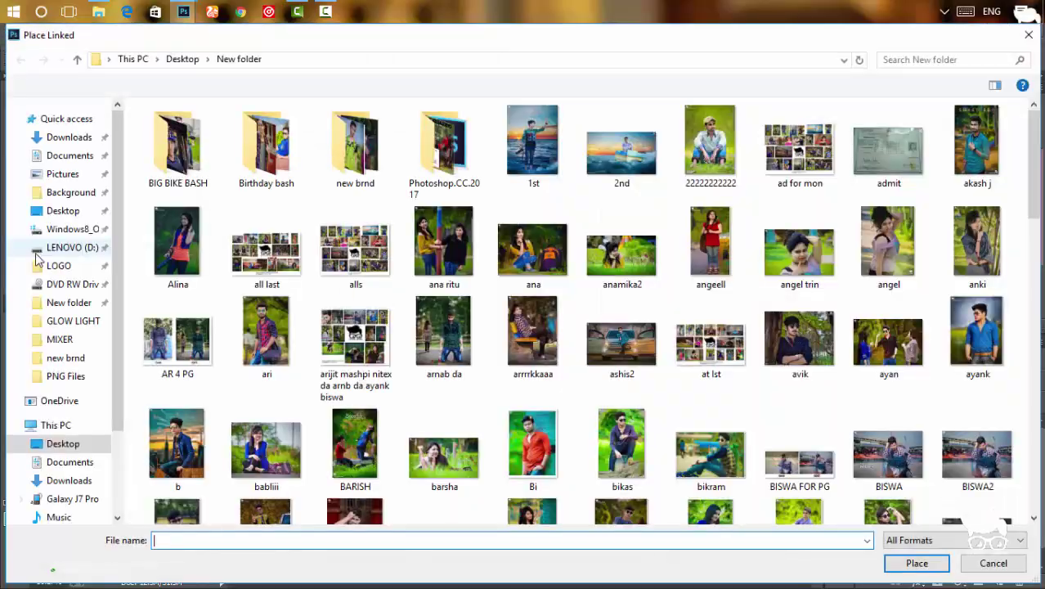
click(57, 265)
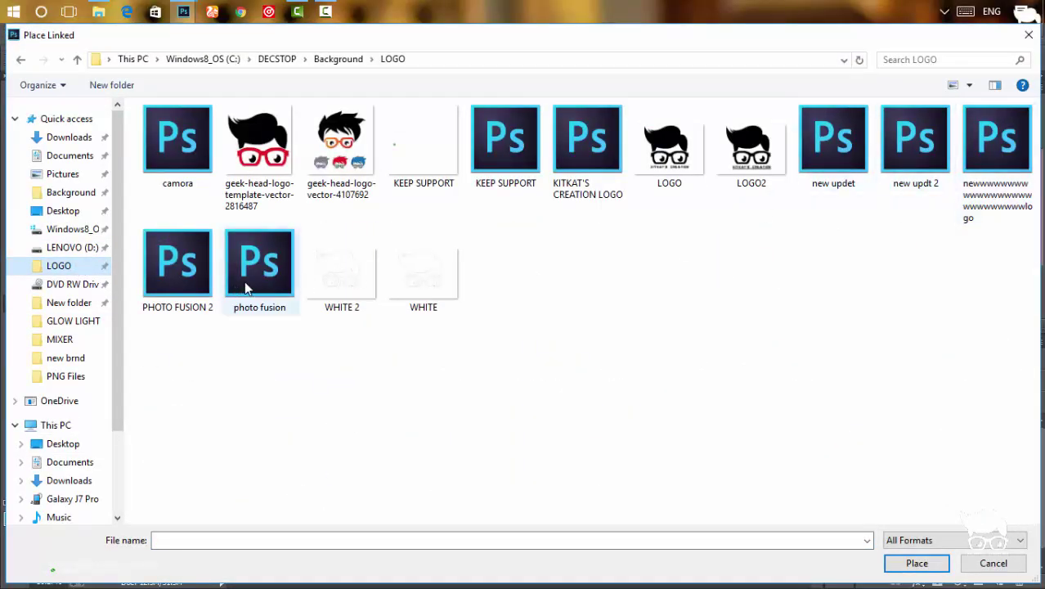
double_click(916, 139)
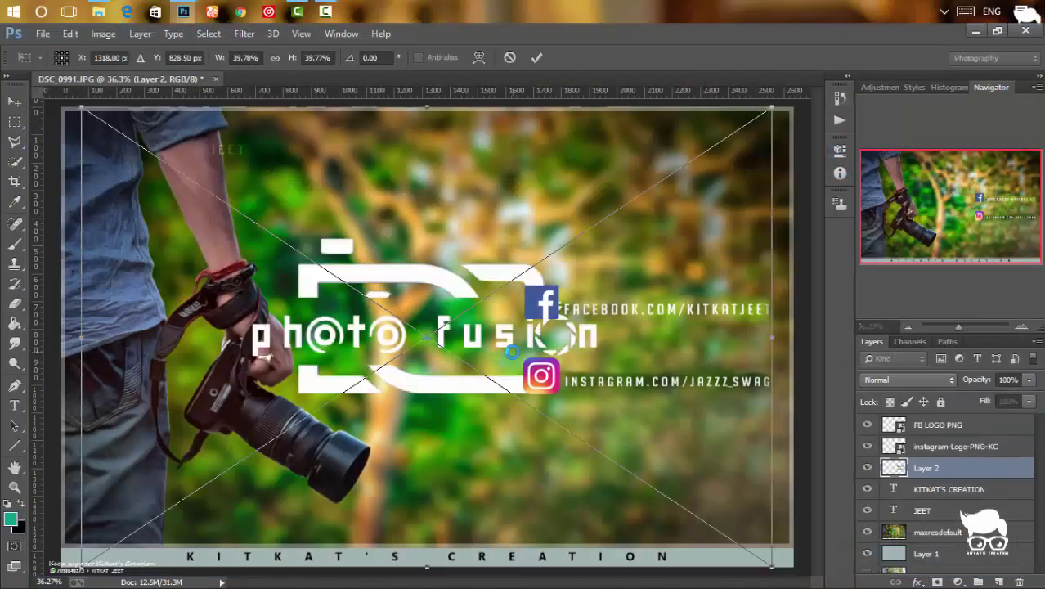